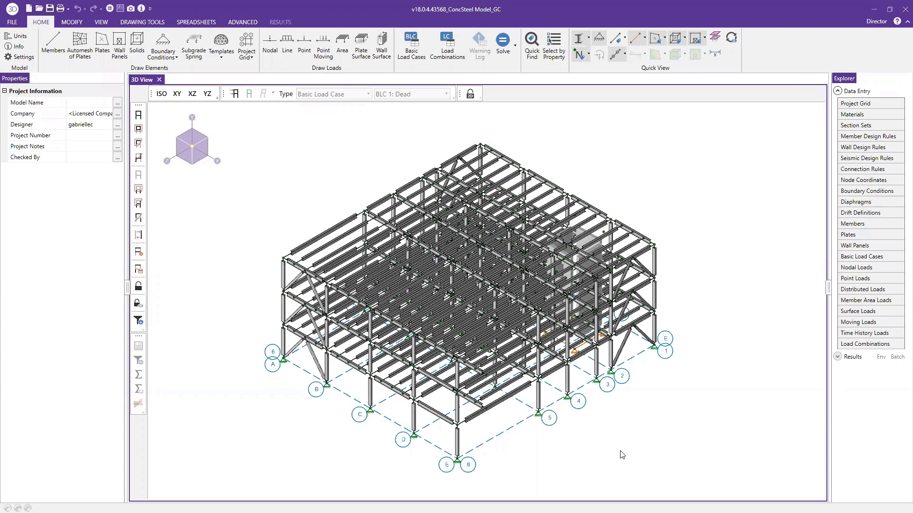
# Display the loads for BLC 1: Dead and inspect the properties of the area load on the roof
pyautogui.keyDown('shift'); pyautogui.moveTo(607, 426); pyautogui.dragTo(559, 410, button='middle'); pyautogui.keyUp('shift')
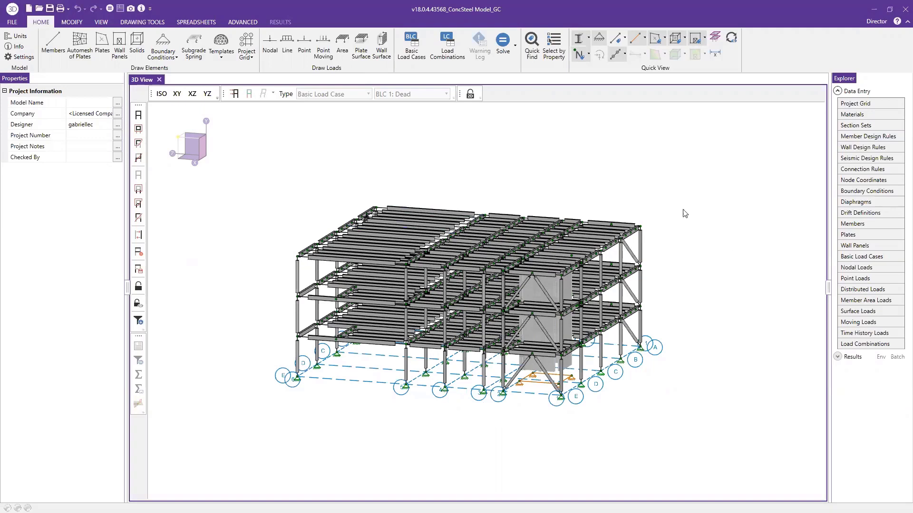
pyautogui.click(235, 95)
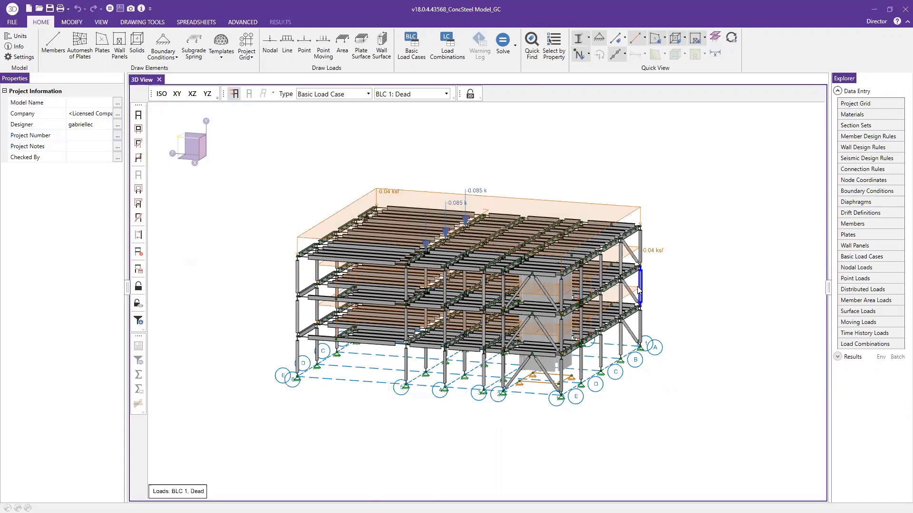
pyautogui.moveTo(641, 289); pyautogui.dragTo(637, 270, button='middle')
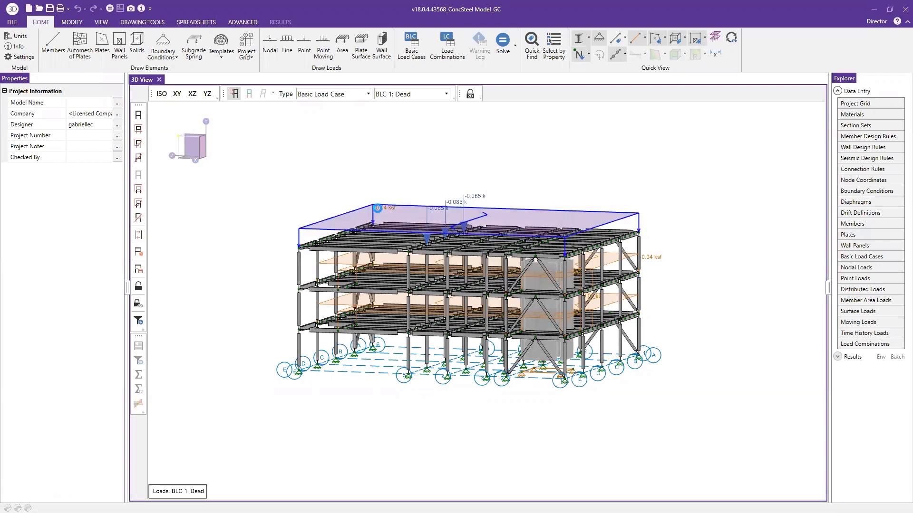
pyautogui.click(379, 212)
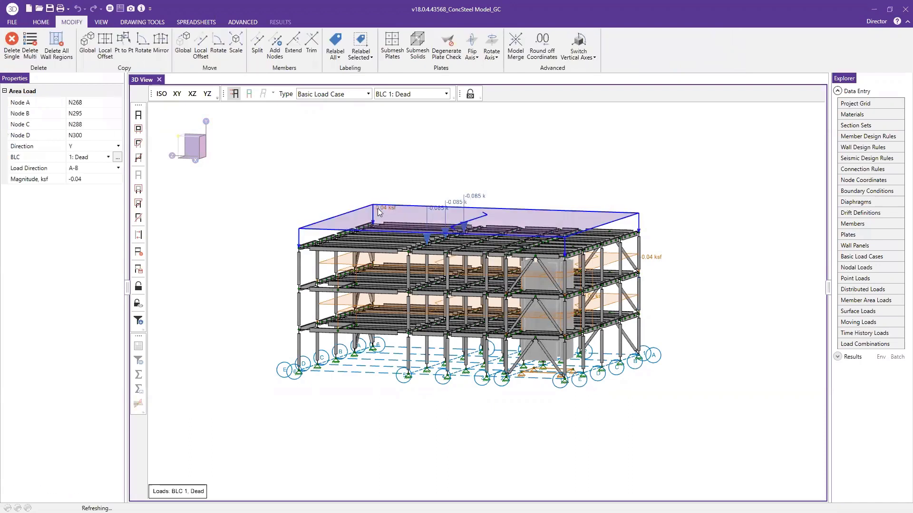
pyautogui.click(85, 178)
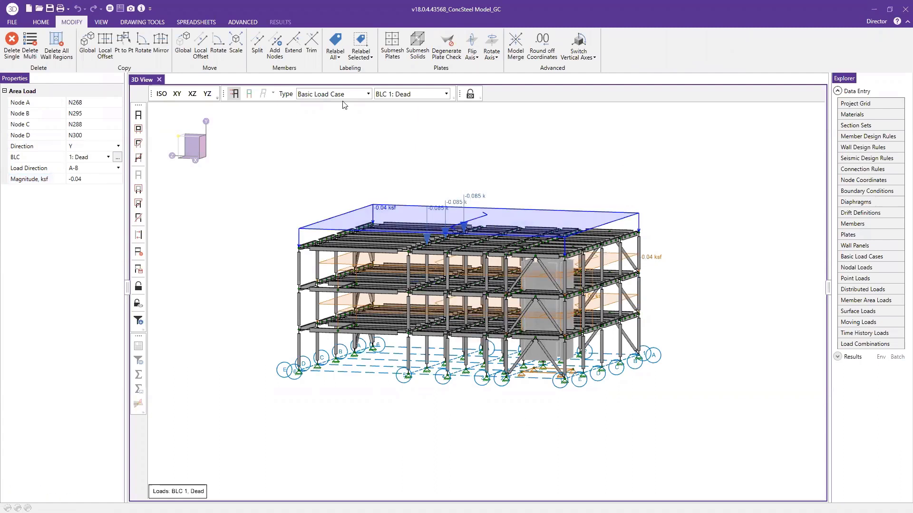
# Switch the displayed loads to BLC 2: Live and finally to BLC 3: Roof Live
pyautogui.click(401, 94)
pyautogui.click(404, 120)
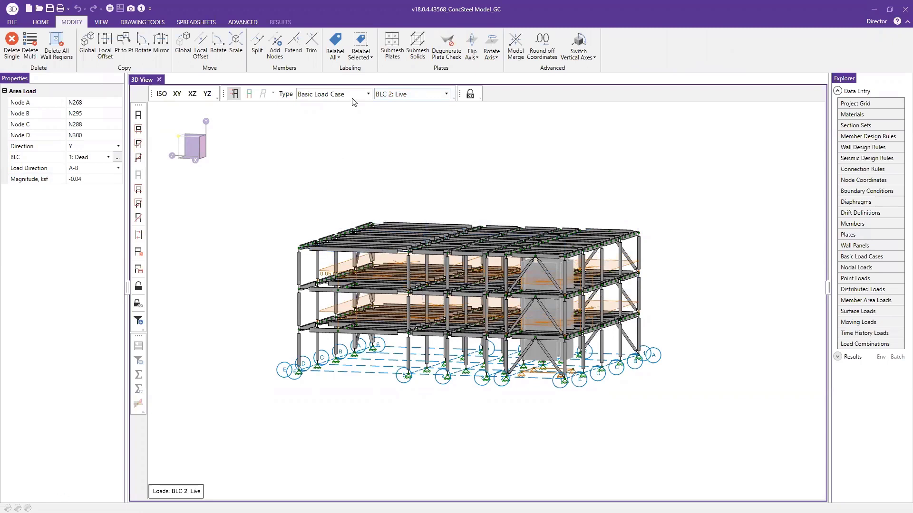
pyautogui.click(392, 95)
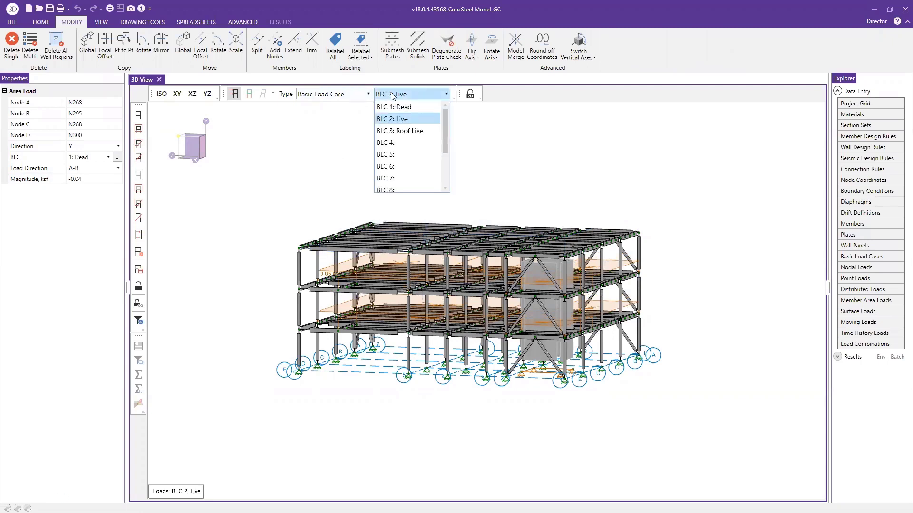
pyautogui.click(408, 131)
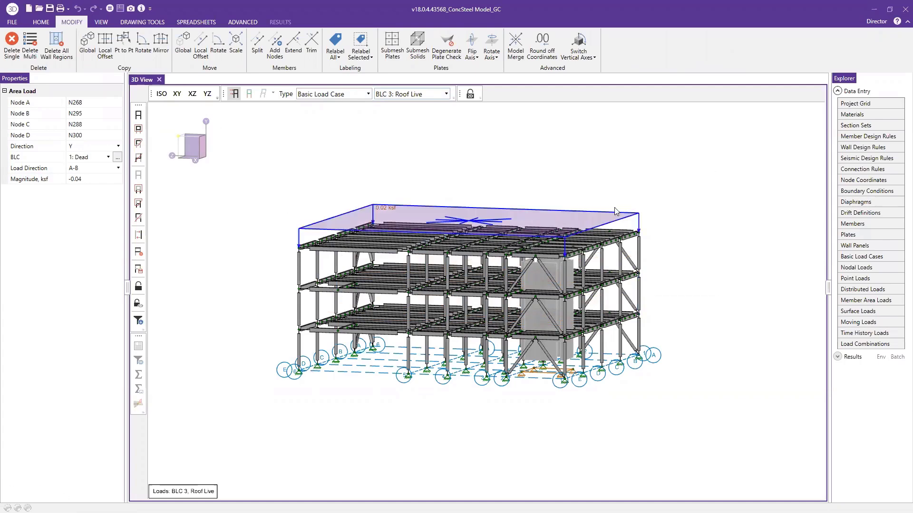
# Review the load combinations spreadsheet, including the solve marks and the load case factors
pyautogui.moveTo(607, 209); pyautogui.dragTo(593, 210, button='middle')
pyautogui.click(864, 345)
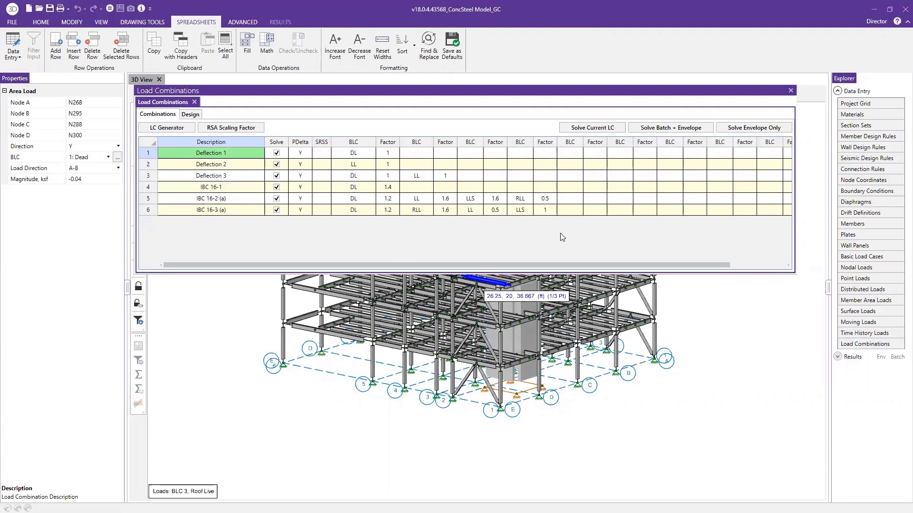
pyautogui.click(221, 408)
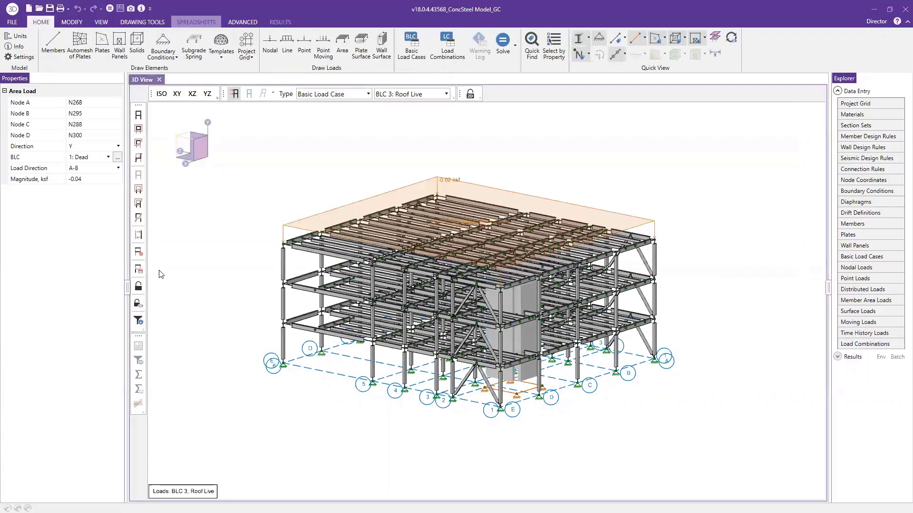
# Review the design codes in the model settings, checking the available concrete codes and keeping ACI 318-14
pyautogui.click(16, 56)
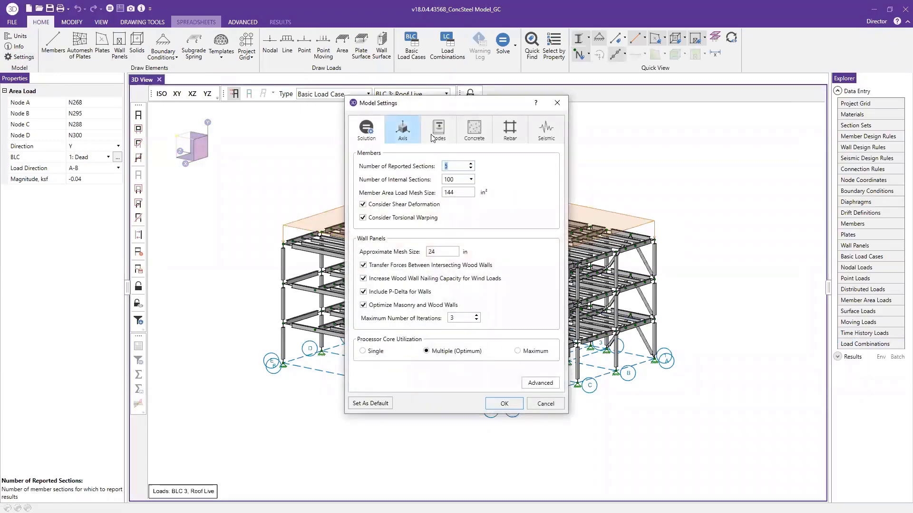
pyautogui.click(440, 135)
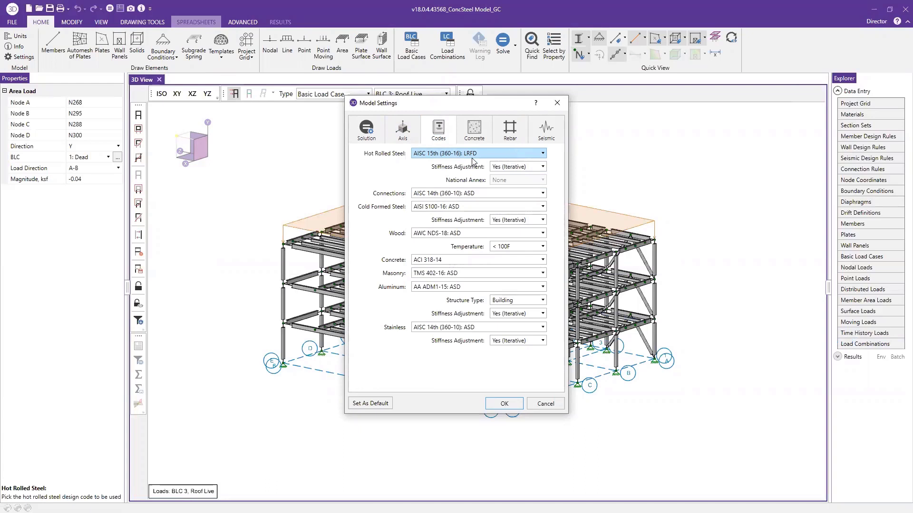
pyautogui.click(480, 261)
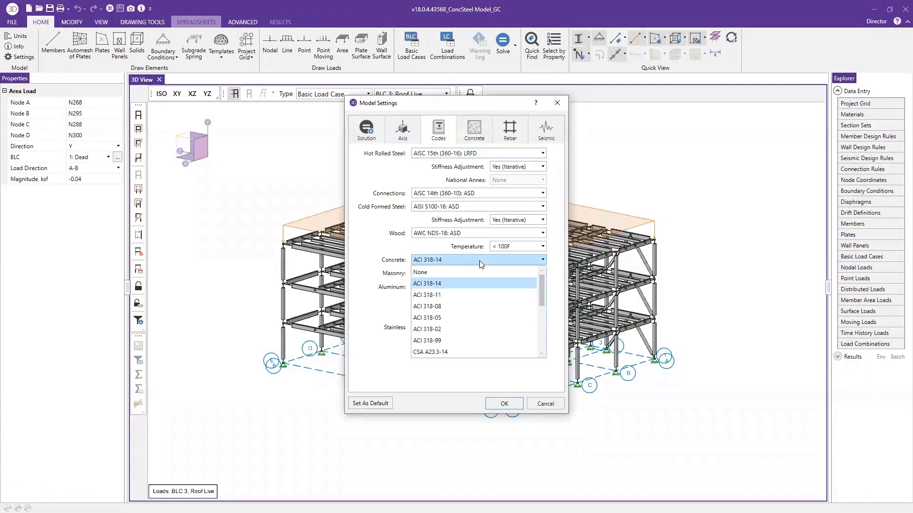
pyautogui.click(481, 261)
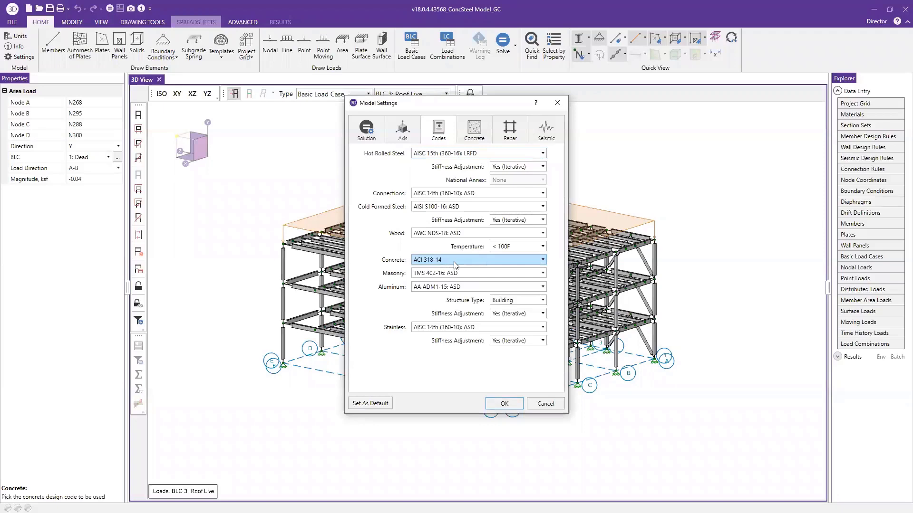
pyautogui.click(517, 404)
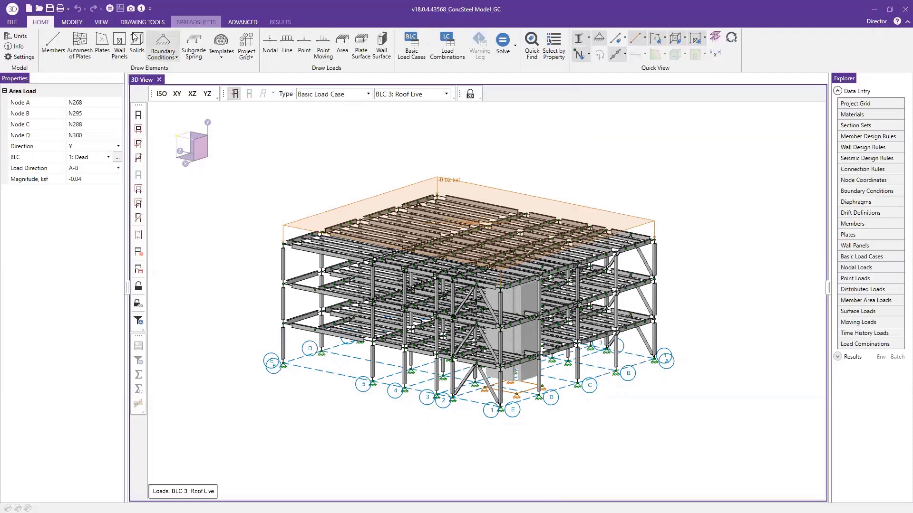
# Solve the model as a batch solution of marked combinations with an envelope included, and dismiss the node reactions results
pyautogui.click(110, 8)
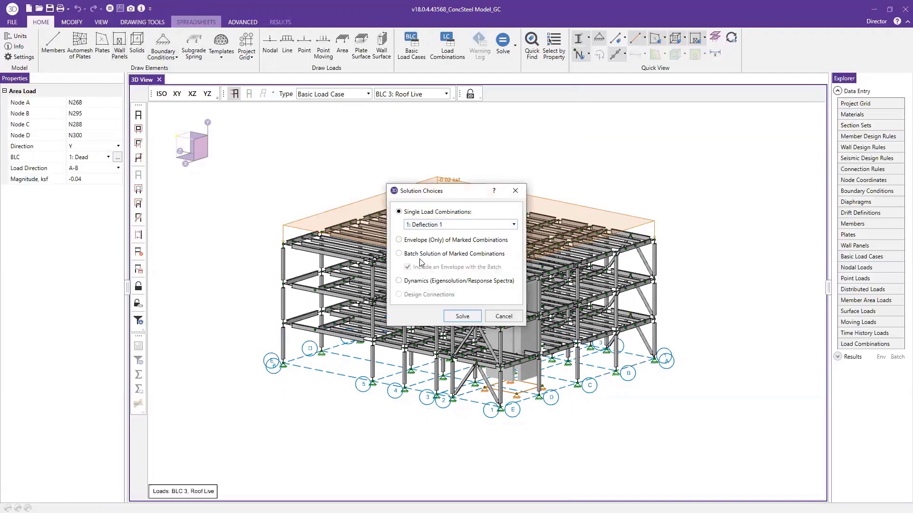
pyautogui.click(421, 255)
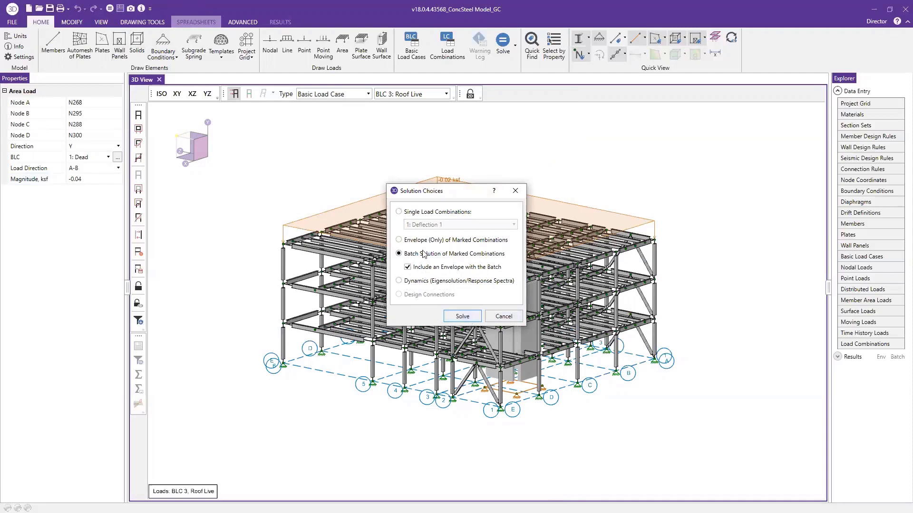
pyautogui.click(461, 317)
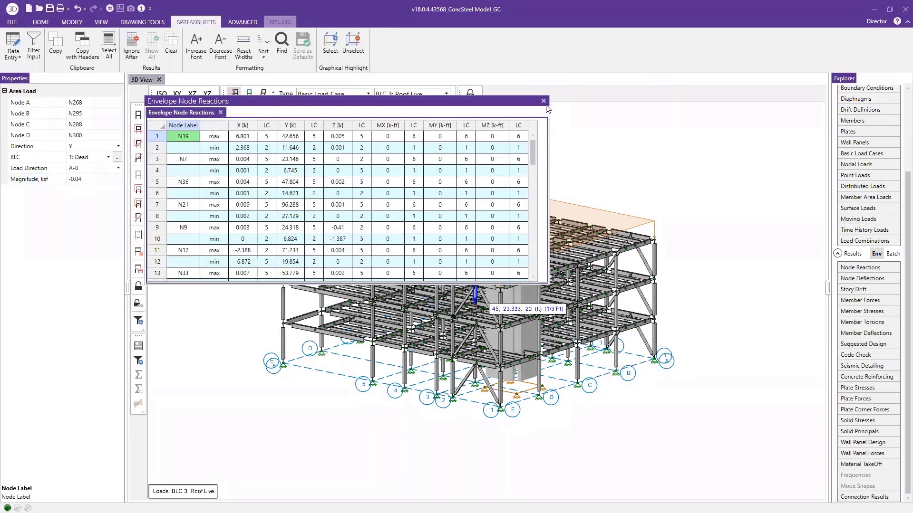
pyautogui.click(544, 101)
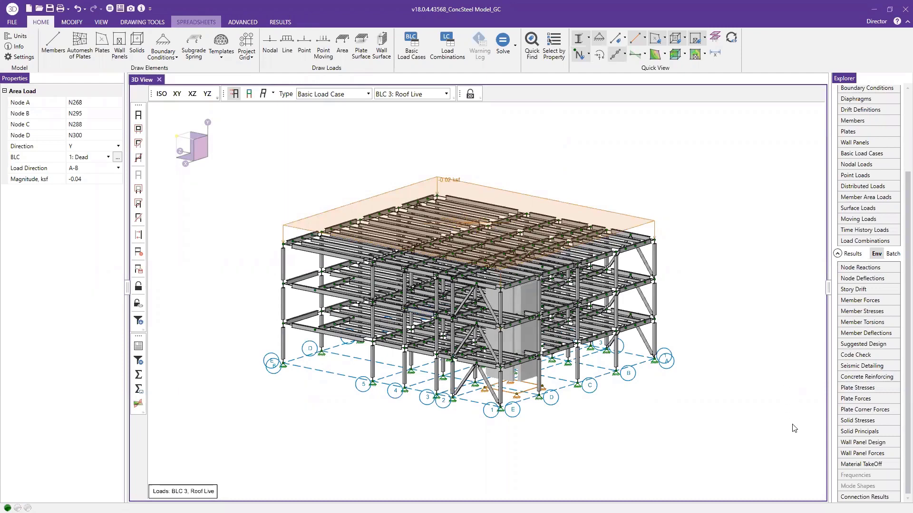
# Examine the envelope node reactions down to the totals rows, checking the maximum total Y reaction
pyautogui.doubleClick(850, 268)
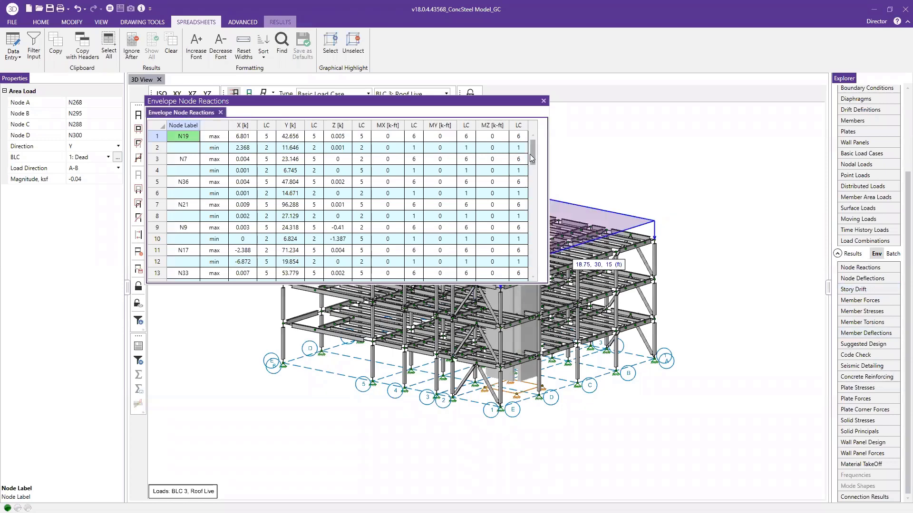
pyautogui.scroll(-9, 533, 153)
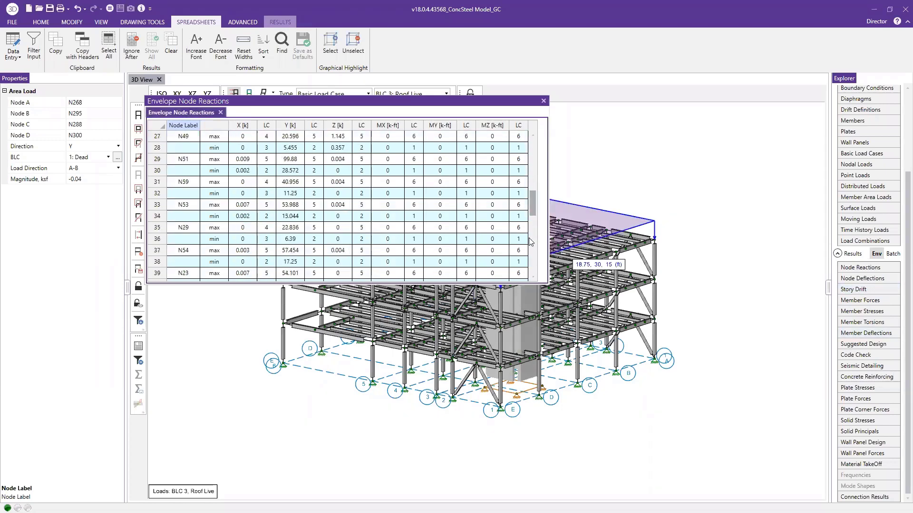
pyautogui.scroll(-10, 531, 242)
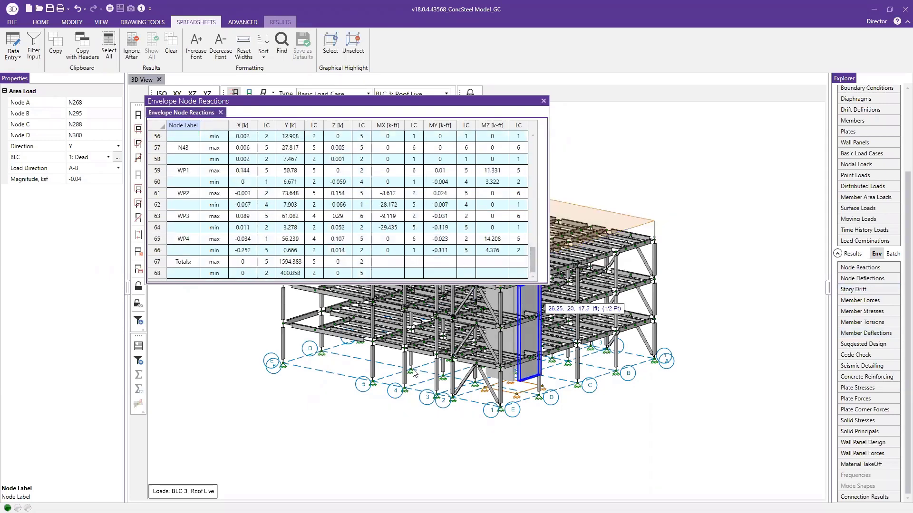
pyautogui.click(291, 261)
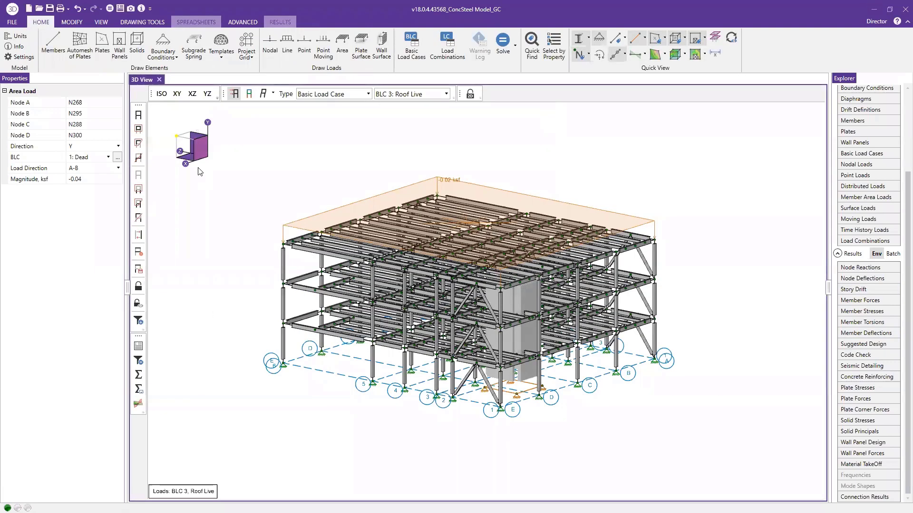
pyautogui.click(860, 268)
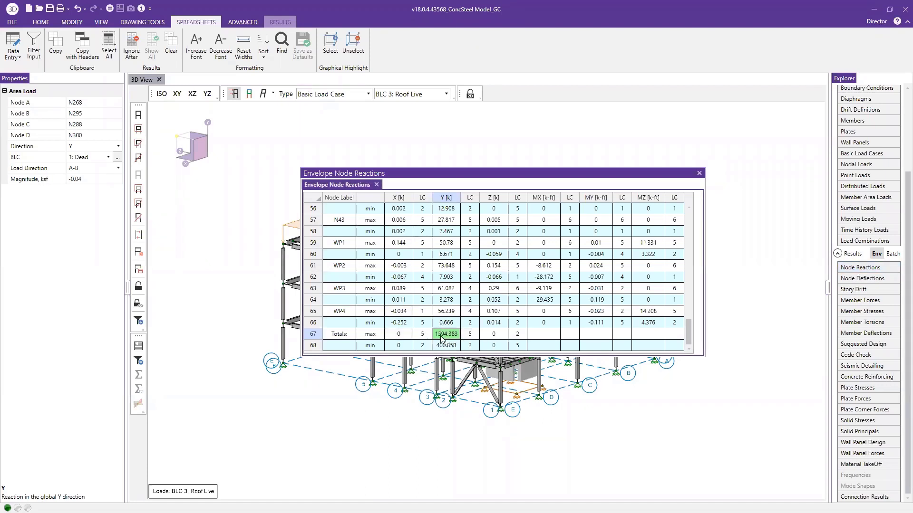
pyautogui.press('Left')
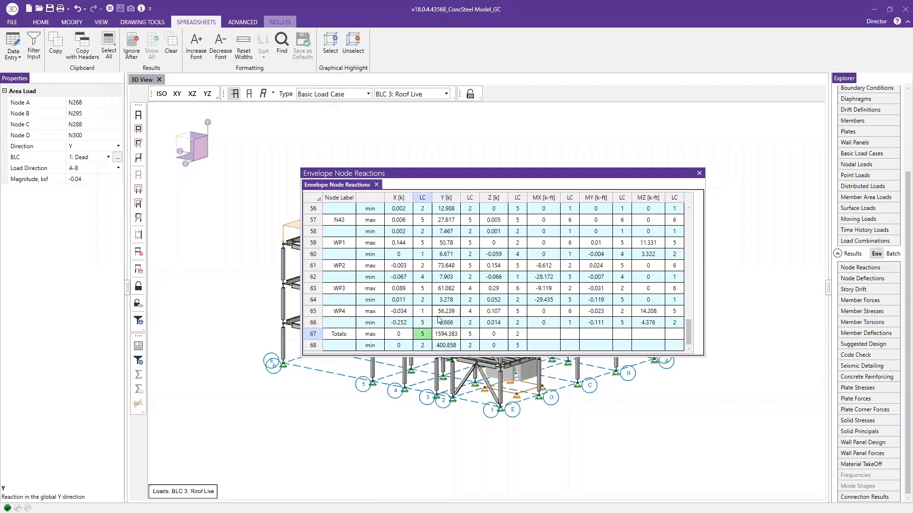
pyautogui.click(443, 335)
pyautogui.click(667, 487)
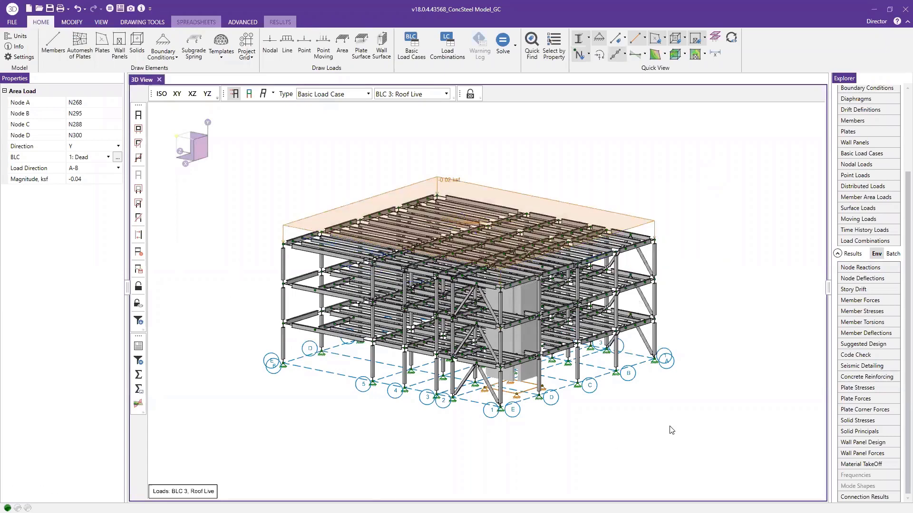
# Sort the envelope node deflections by Y from absolute maximum to absolute minimum and examine the largest deflection
pyautogui.click(861, 279)
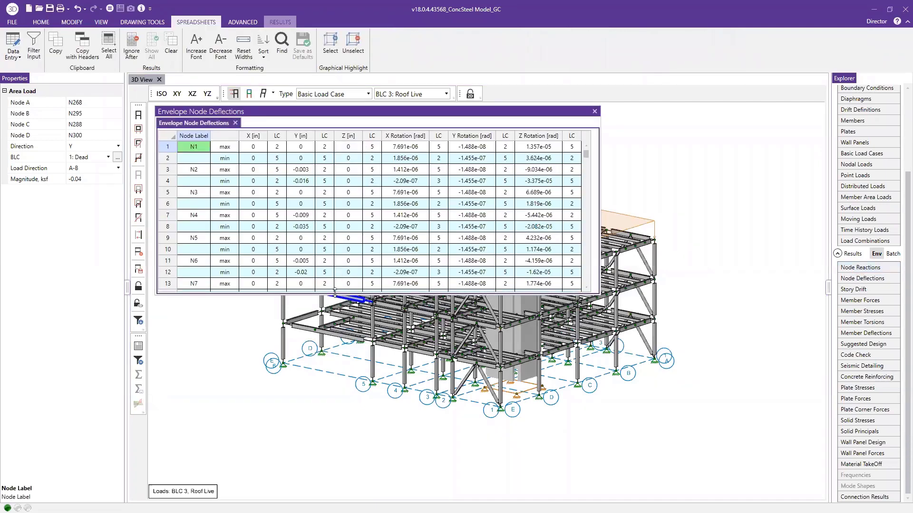
pyautogui.moveTo(335, 292); pyautogui.dragTo(334, 457)
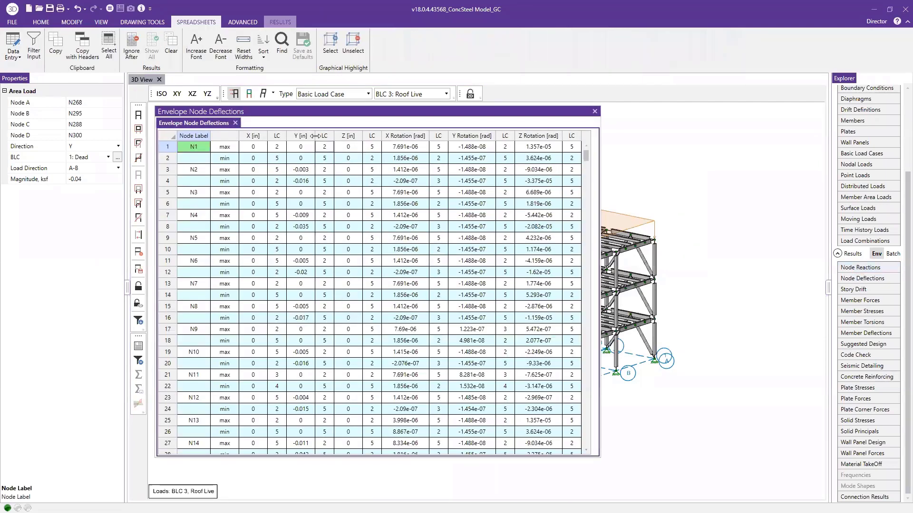
pyautogui.click(299, 136)
pyautogui.rightClick(299, 136)
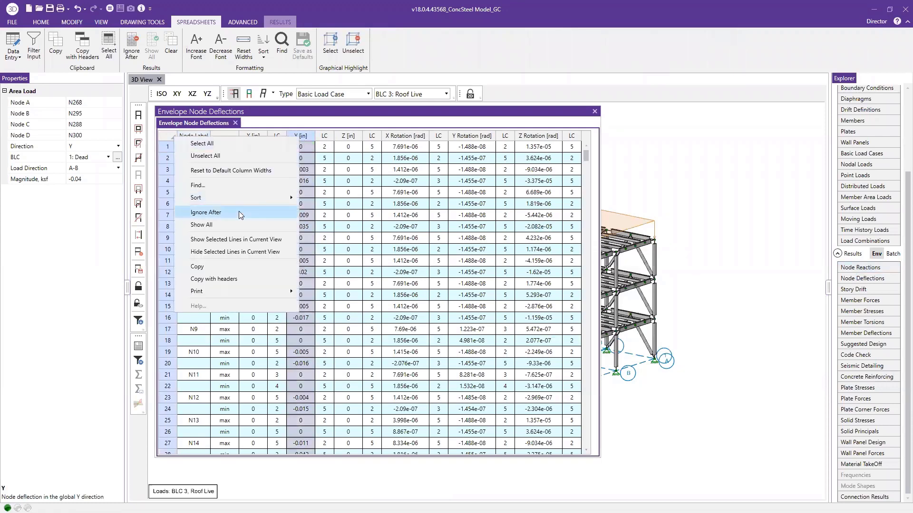
pyautogui.moveTo(246, 197)
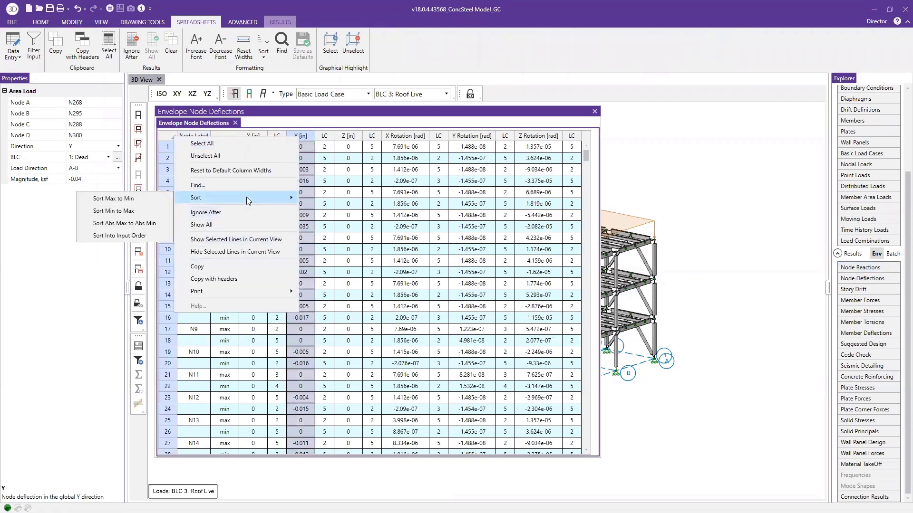
pyautogui.click(137, 223)
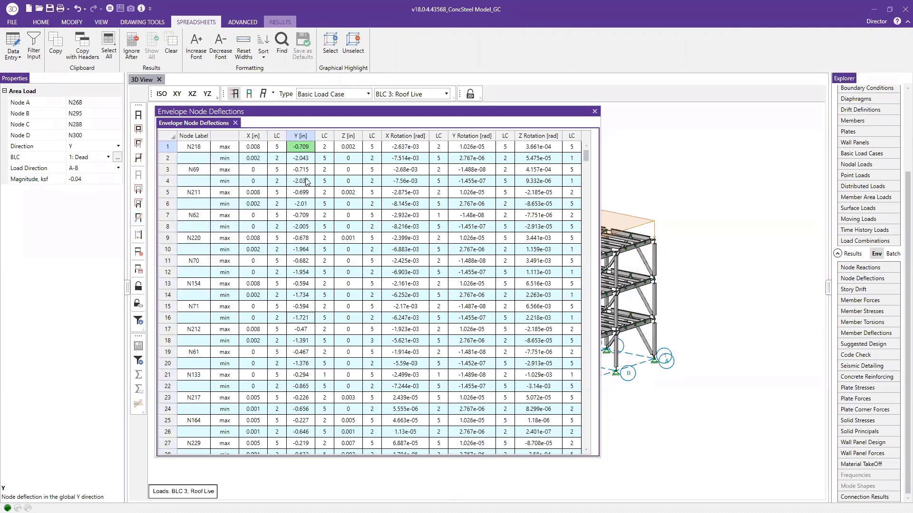
pyautogui.click(299, 160)
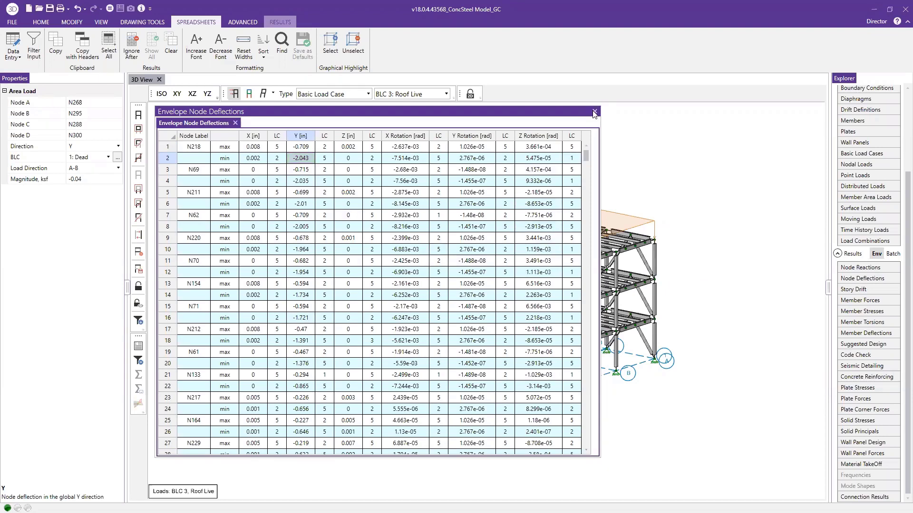
pyautogui.click(594, 113)
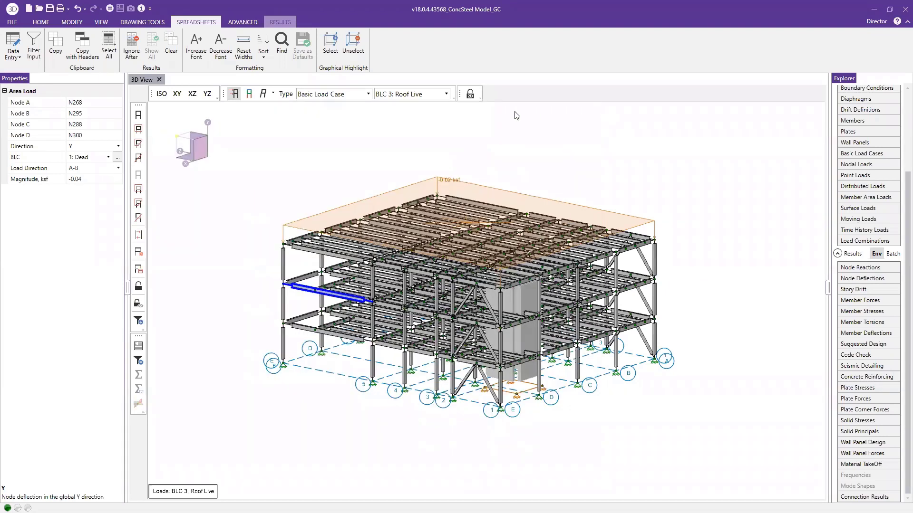
# Show the deflected shape for load combination LC 4: IBC 16-1 and examine the building from another angle
pyautogui.click(263, 93)
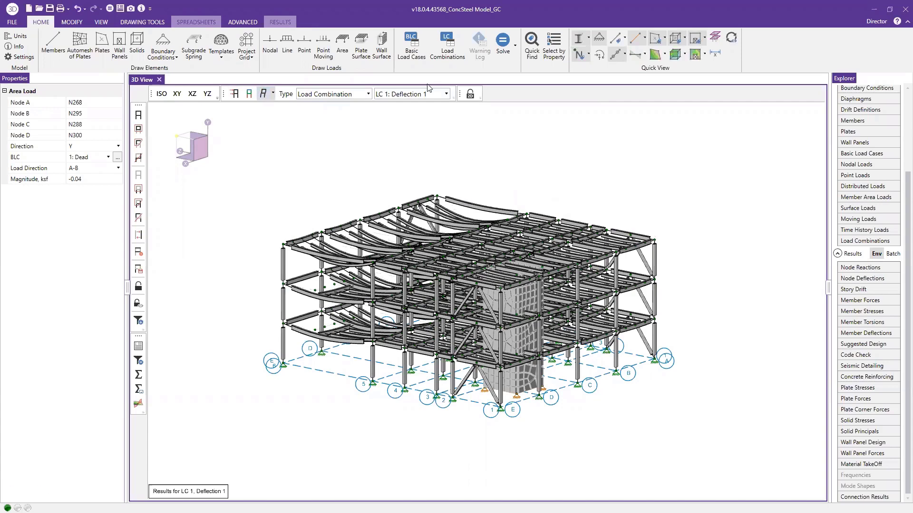
pyautogui.click(418, 97)
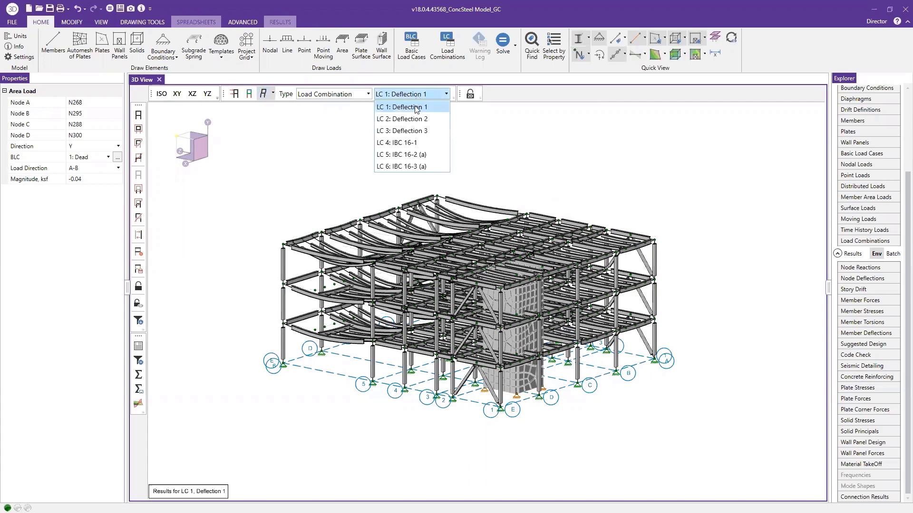
pyautogui.click(415, 147)
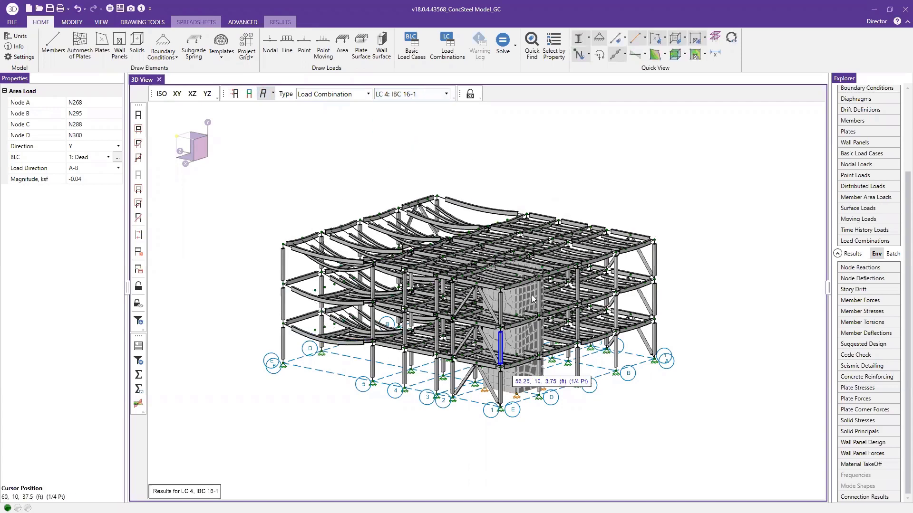
pyautogui.moveTo(210, 152); pyautogui.dragTo(262, 164)
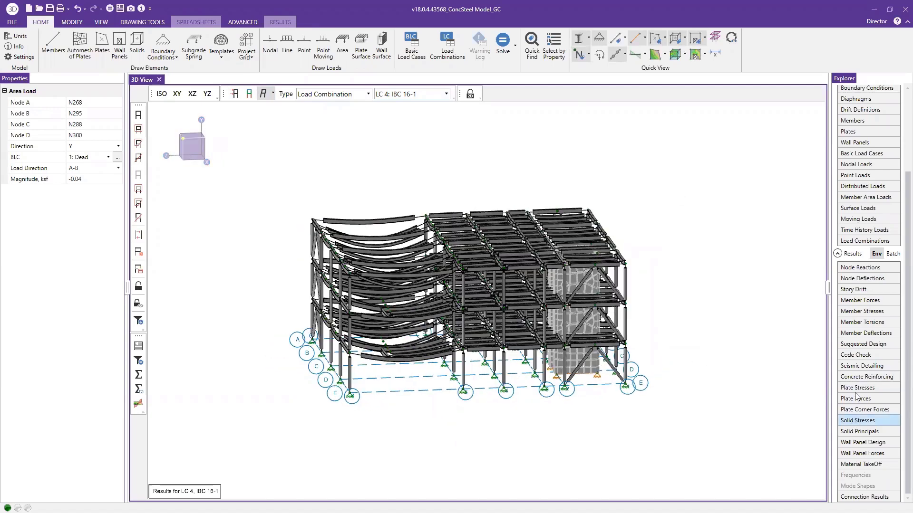
# Open the envelope code check results and sort the hot rolled steel members by Code Check from maximum to minimum
pyautogui.click(855, 356)
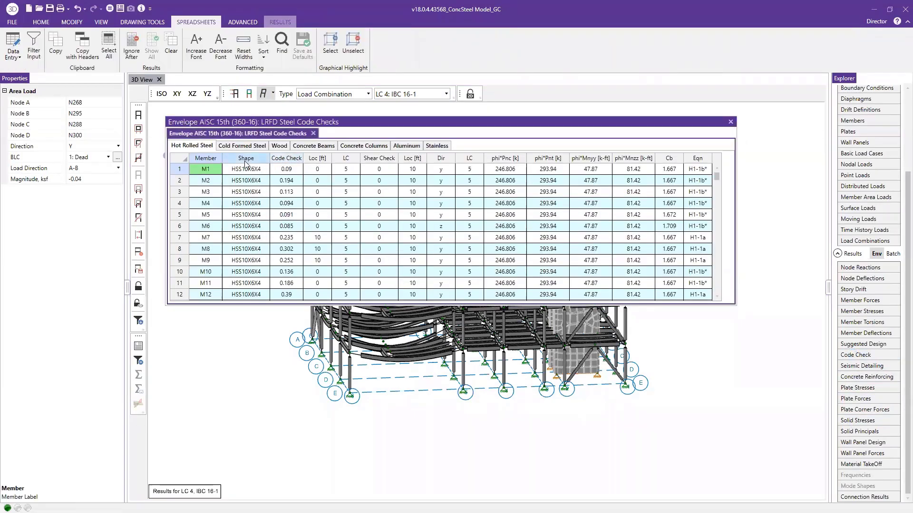
pyautogui.click(284, 171)
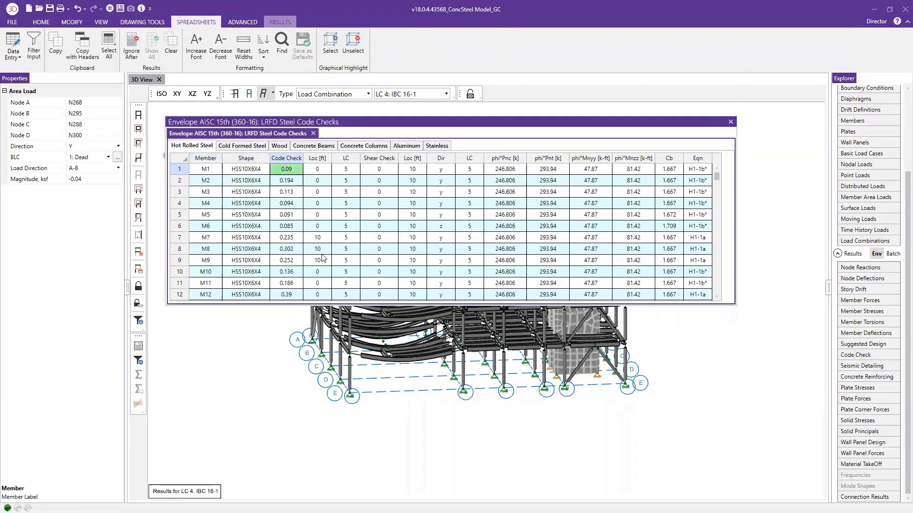
pyautogui.click(286, 158)
pyautogui.rightClick(287, 159)
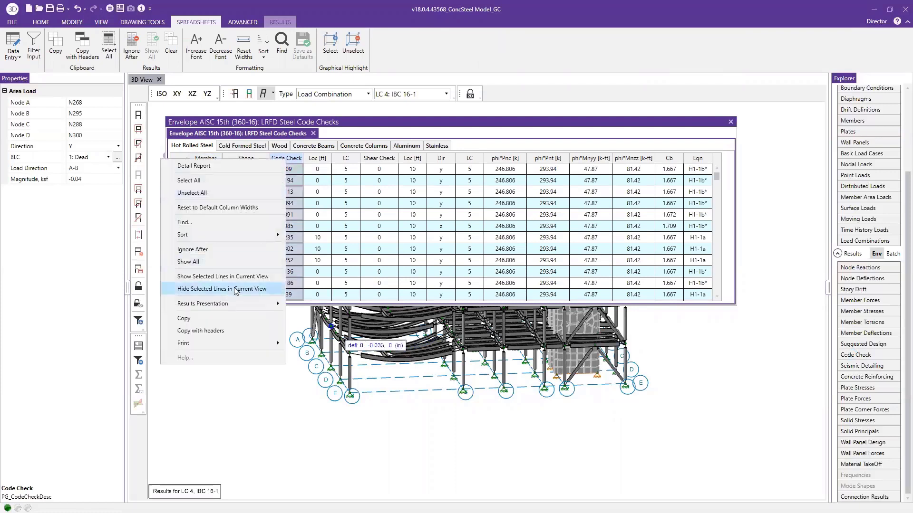
pyautogui.moveTo(230, 236)
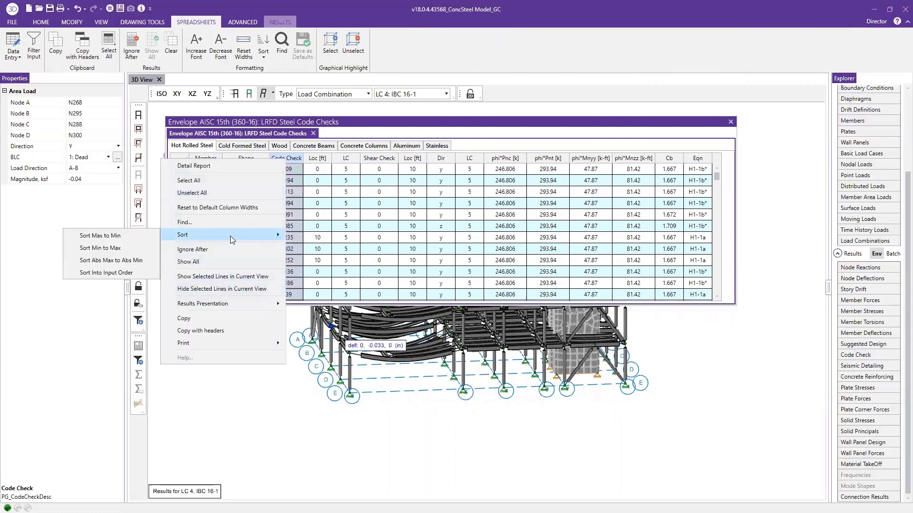
pyautogui.click(109, 235)
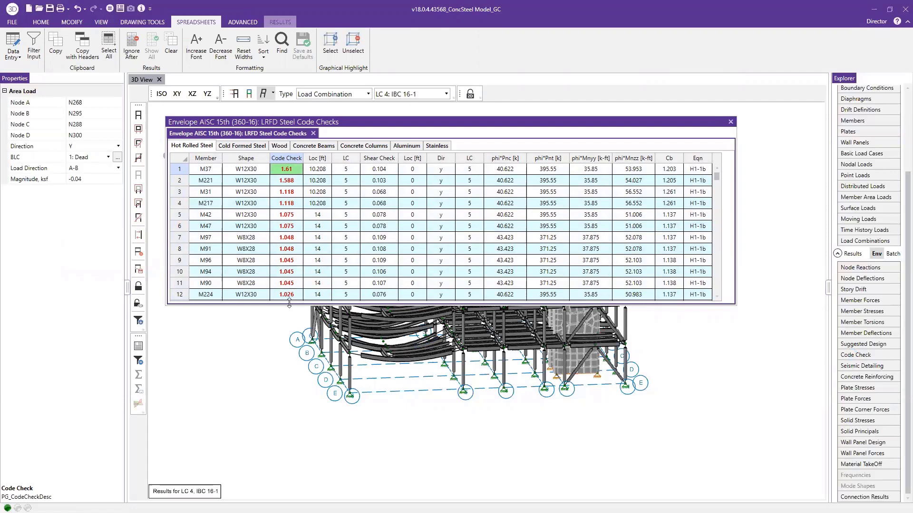
# Lengthen the steel code check table to examine the overstressed members, and close the load combinations spreadsheet
pyautogui.moveTo(289, 303); pyautogui.dragTo(290, 446)
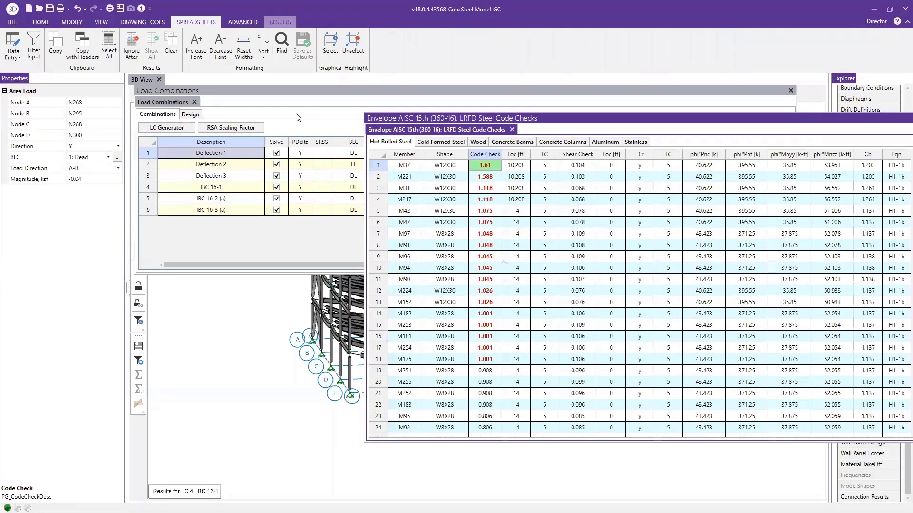
pyautogui.click(296, 117)
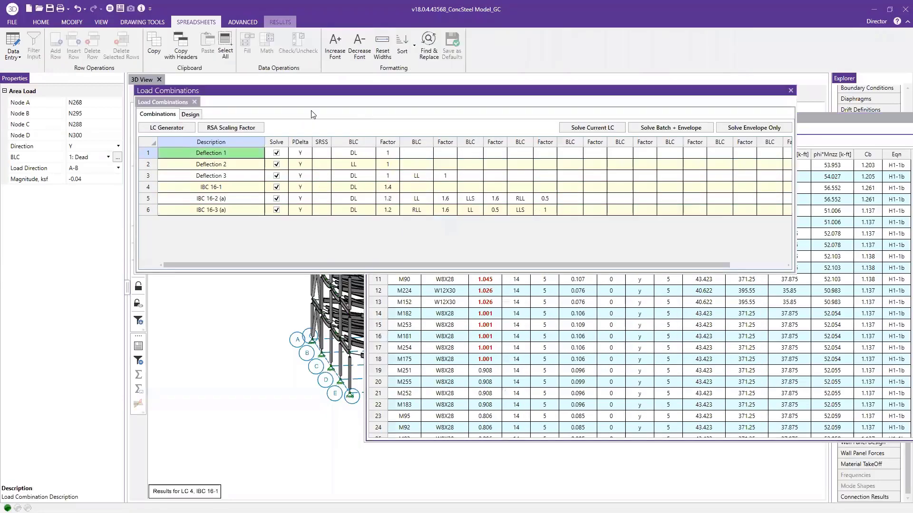
pyautogui.click(791, 91)
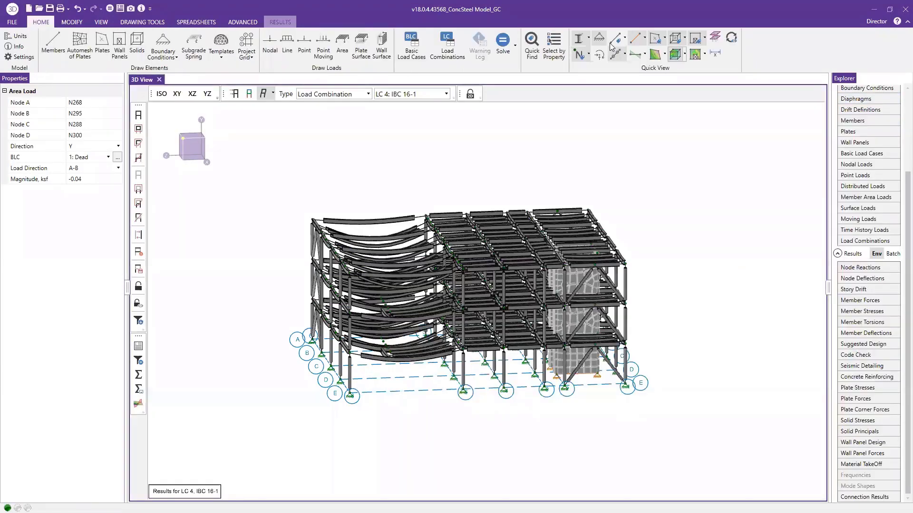
# Switch the members from rendered to wireframe display, checking the section set color coding, and turn off the deflected shape
pyautogui.click(580, 40)
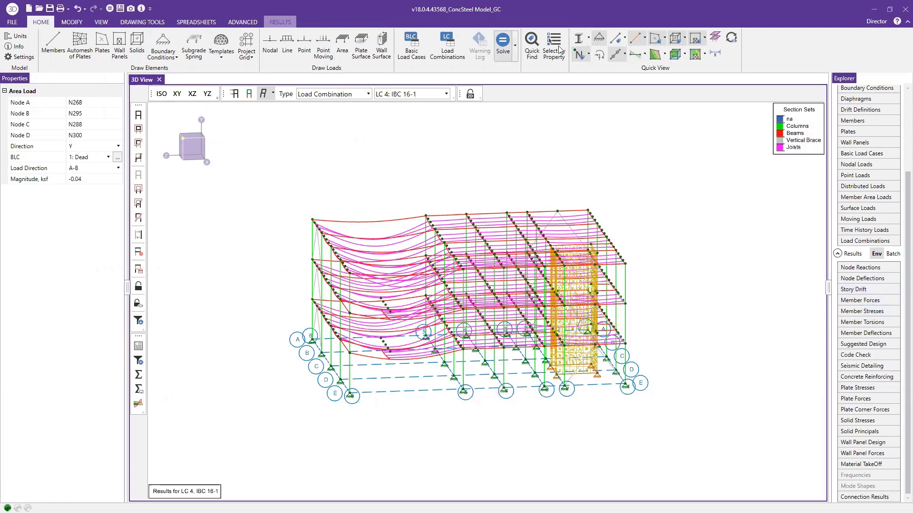
pyautogui.click(588, 39)
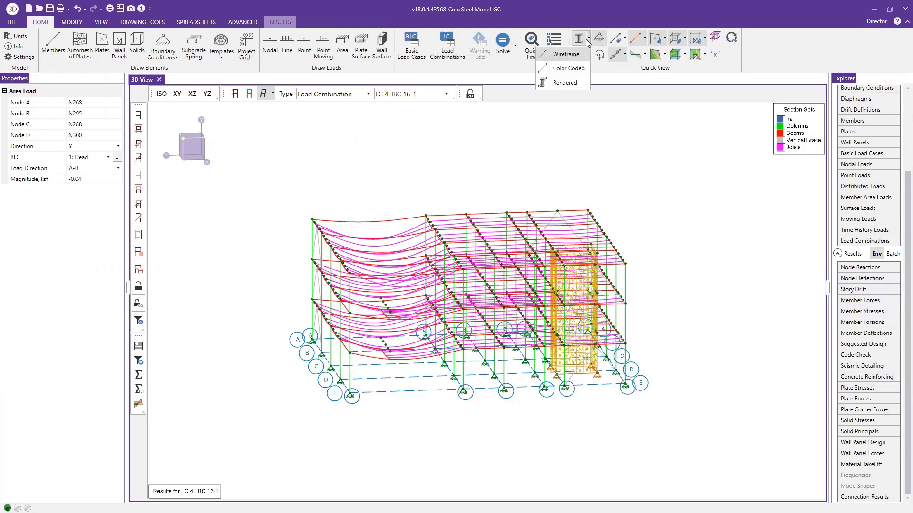
pyautogui.click(624, 44)
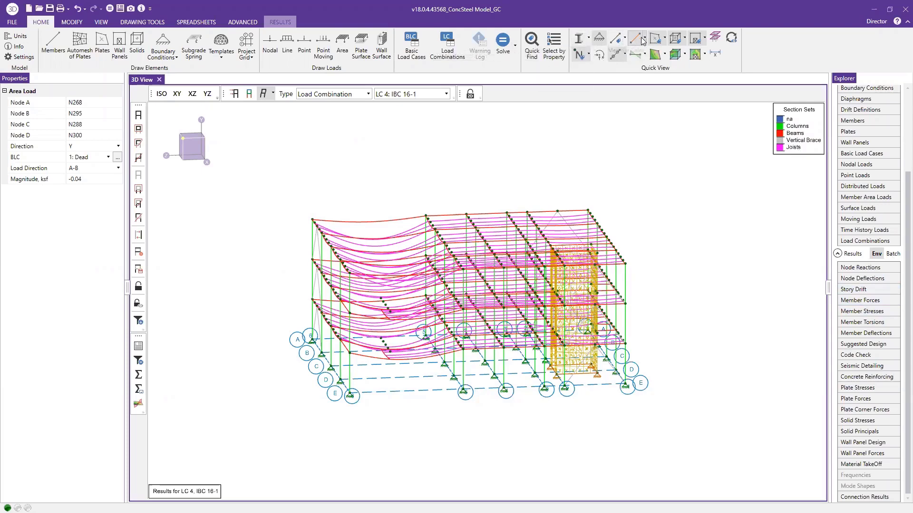
pyautogui.click(637, 40)
pyautogui.click(627, 53)
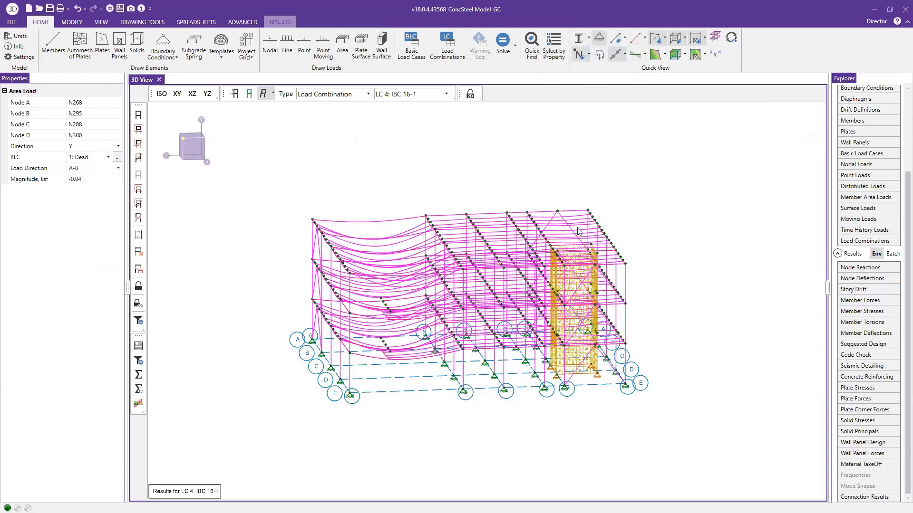
pyautogui.click(265, 95)
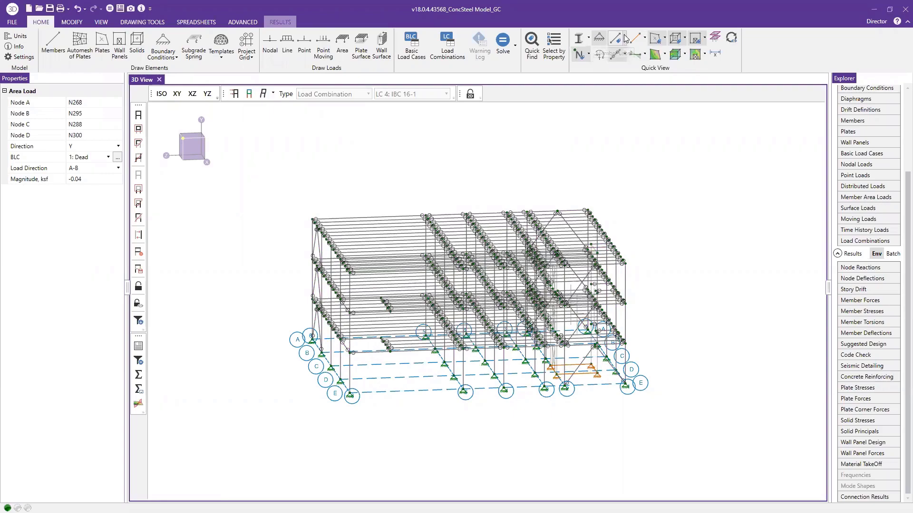
# Label the members with their shapes and examine the labels on the long-span beams and joists
pyautogui.click(622, 40)
pyautogui.click(575, 74)
pyautogui.scroll(5, 373, 230)
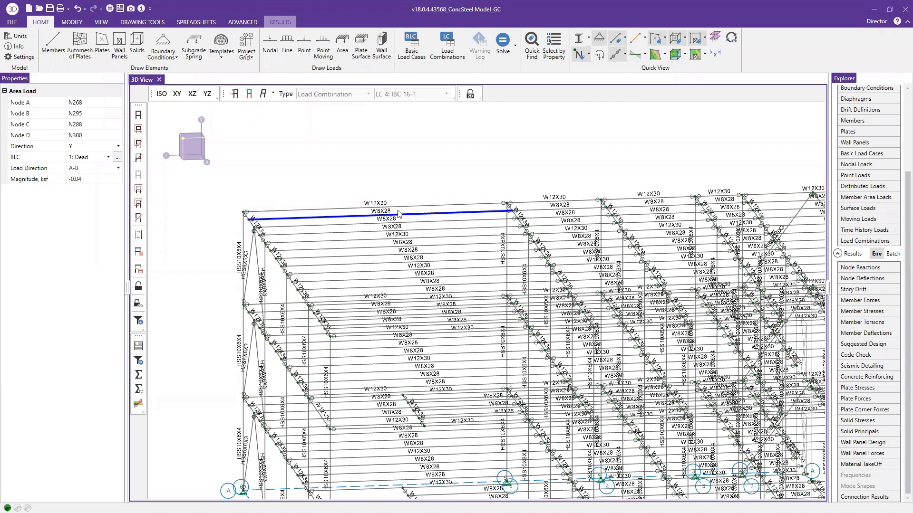
pyautogui.scroll(-3, 379, 169)
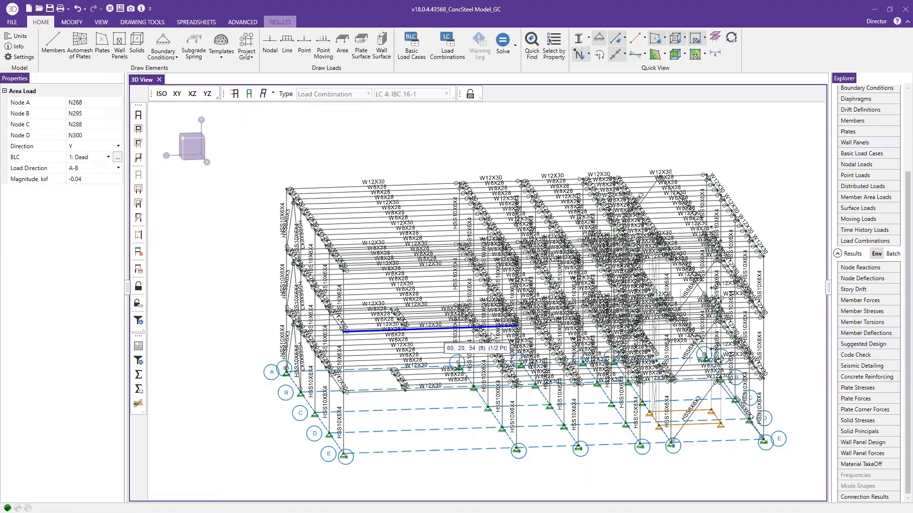
# Select the steel code check rows from M37 through M175, then highlight and examine those members in the model view
pyautogui.click(856, 355)
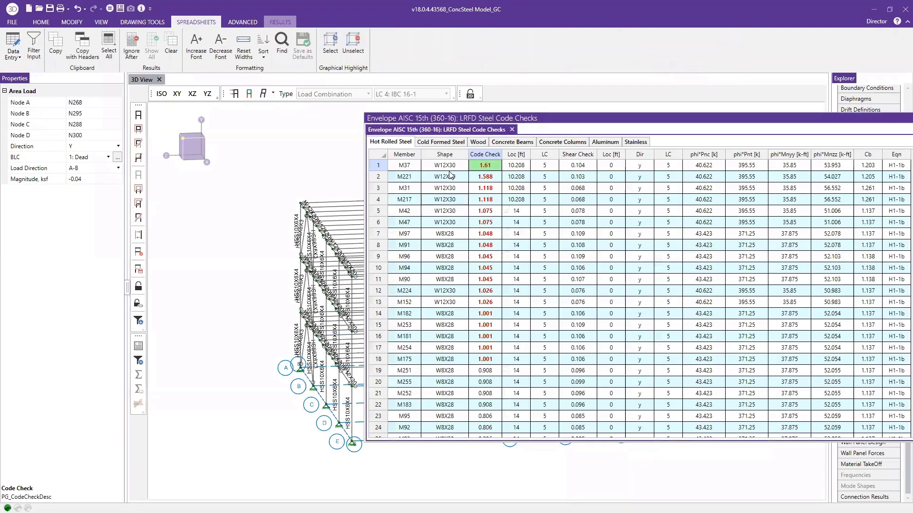
pyautogui.moveTo(450, 167); pyautogui.dragTo(449, 303)
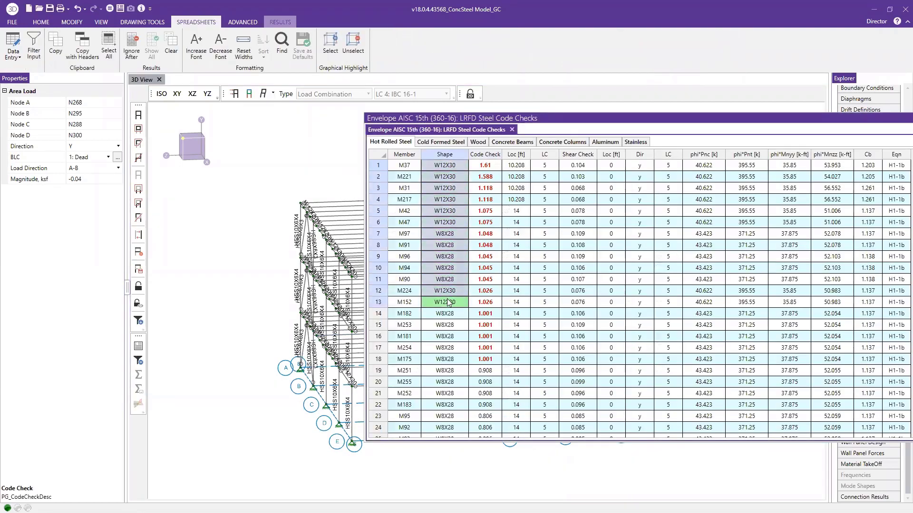
pyautogui.moveTo(381, 168); pyautogui.dragTo(393, 361)
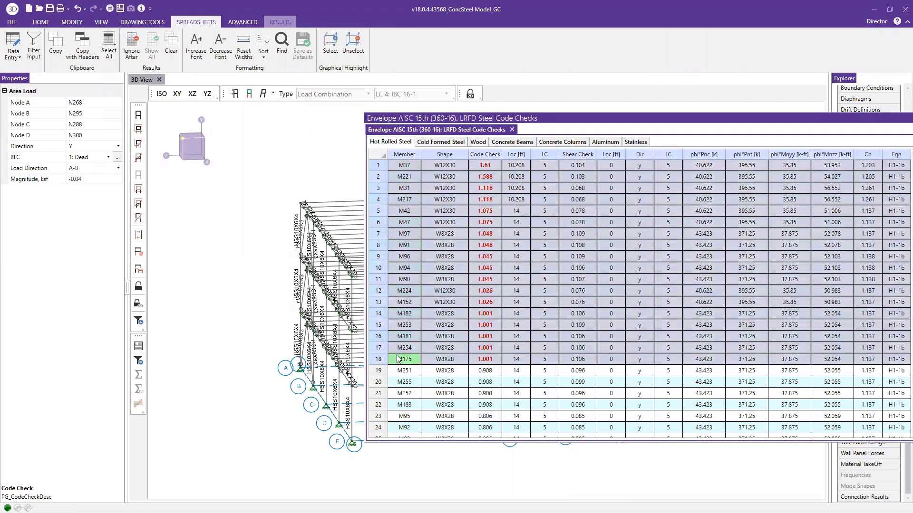
pyautogui.rightClick(531, 235)
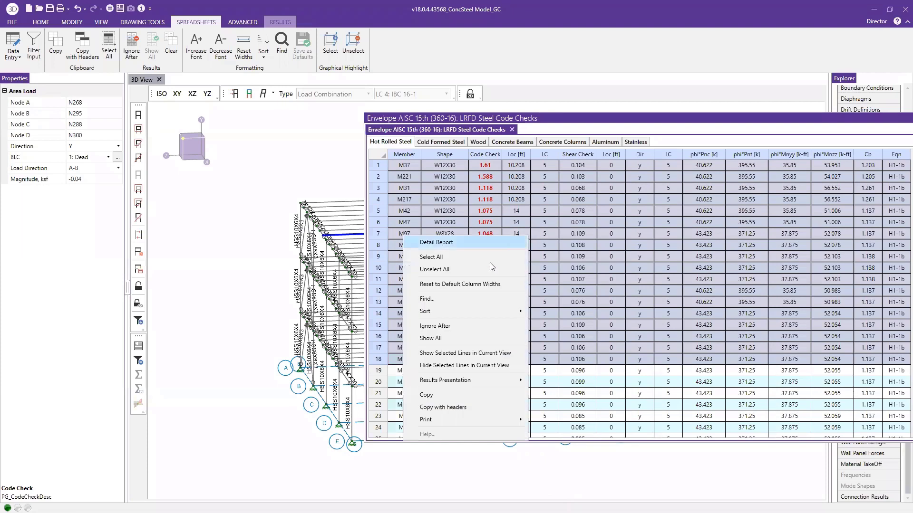
pyautogui.click(479, 354)
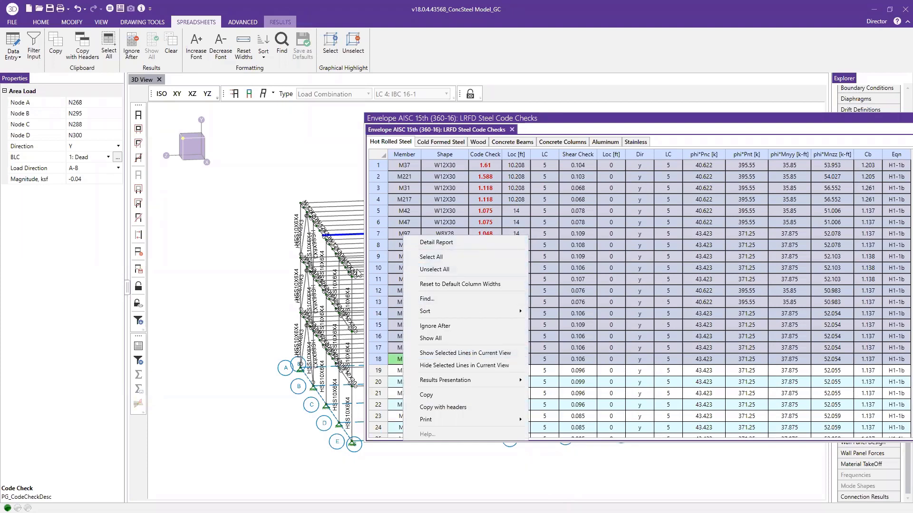
pyautogui.click(294, 162)
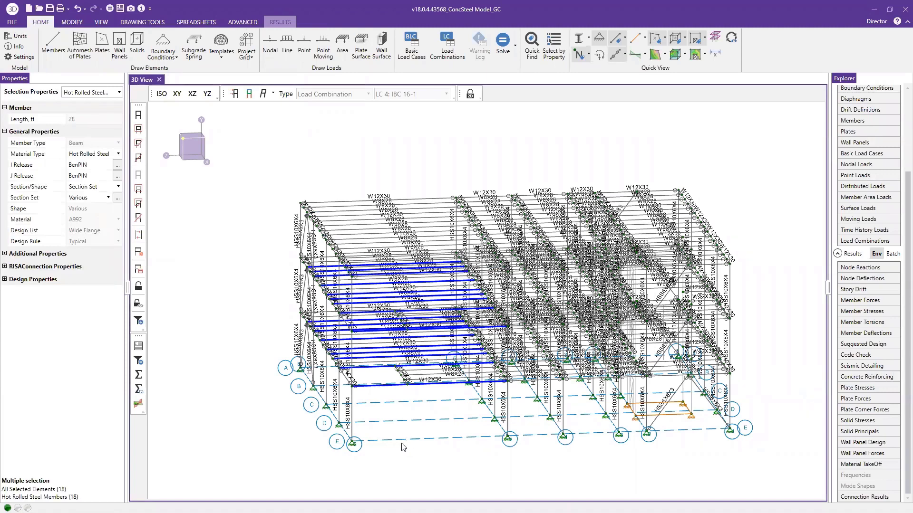
pyautogui.scroll(2, 392, 442)
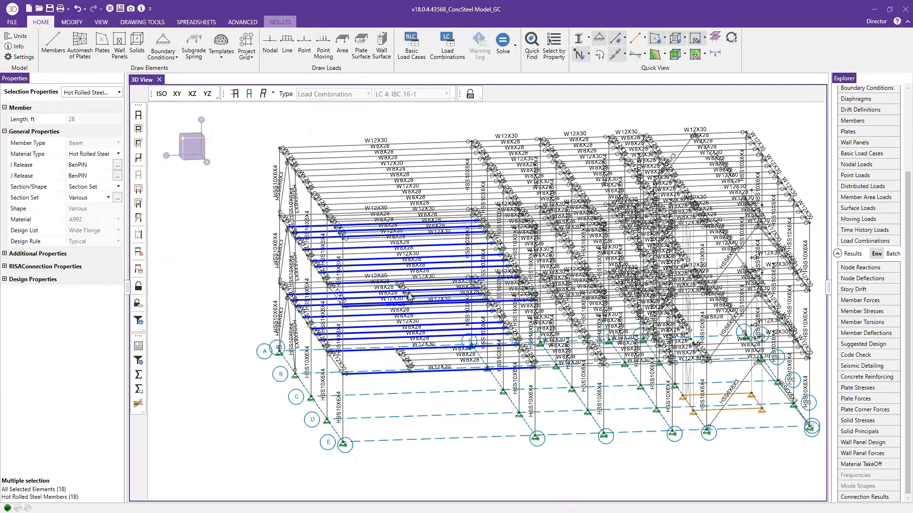
pyautogui.scroll(-1, 408, 295)
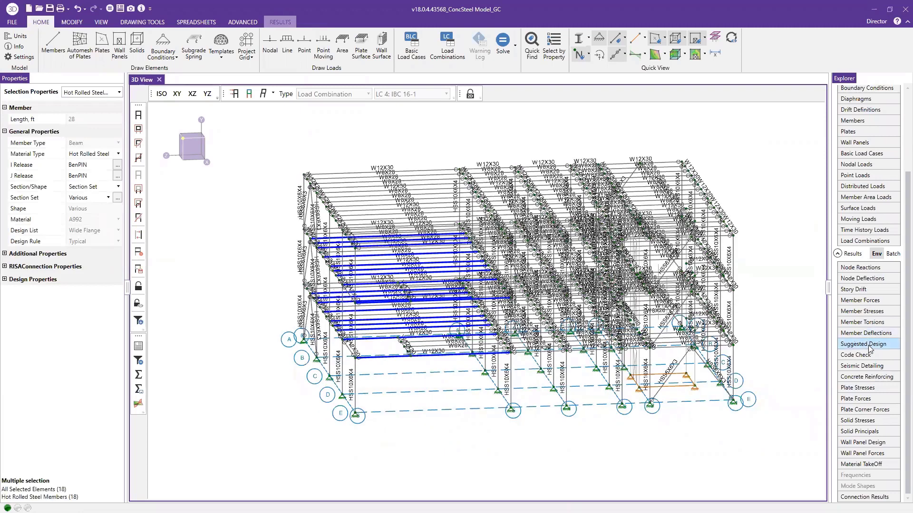
# Open the suggested member design and exclude the Columns and Vertical Brace section sets from using the suggested shapes
pyautogui.click(869, 345)
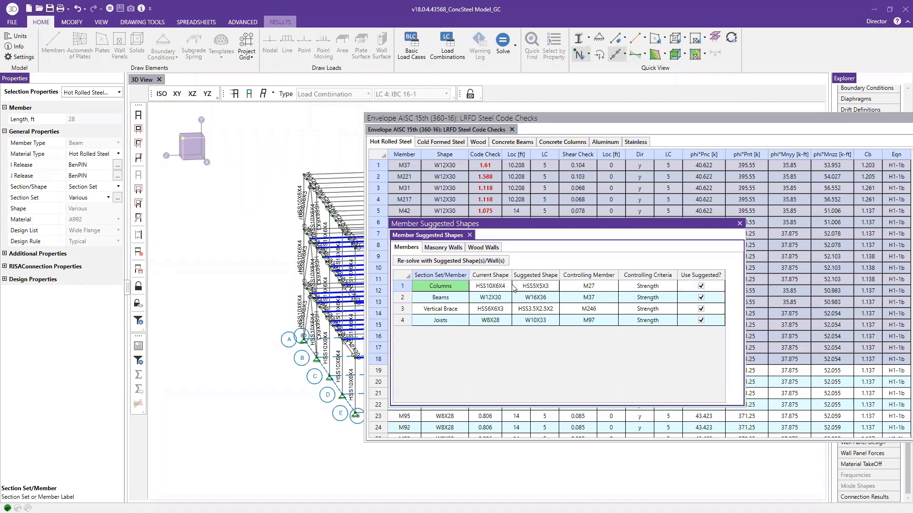
pyautogui.click(701, 286)
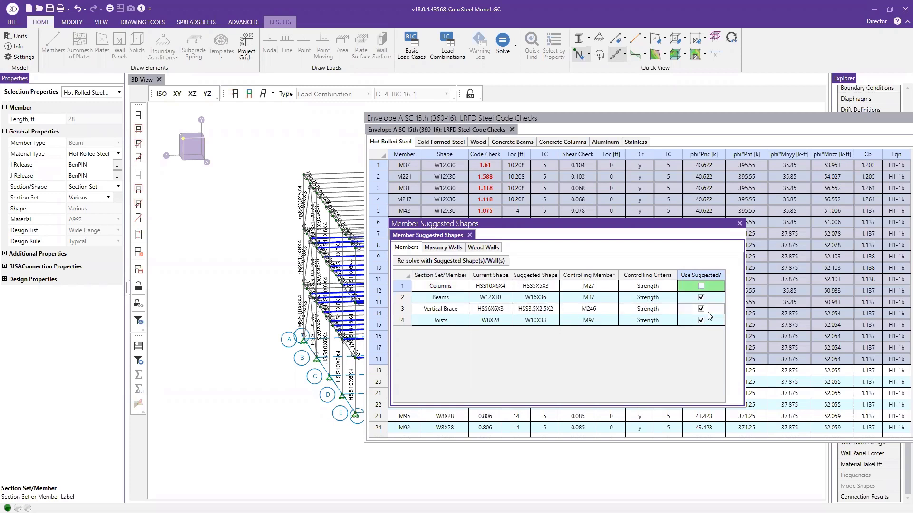
pyautogui.click(701, 309)
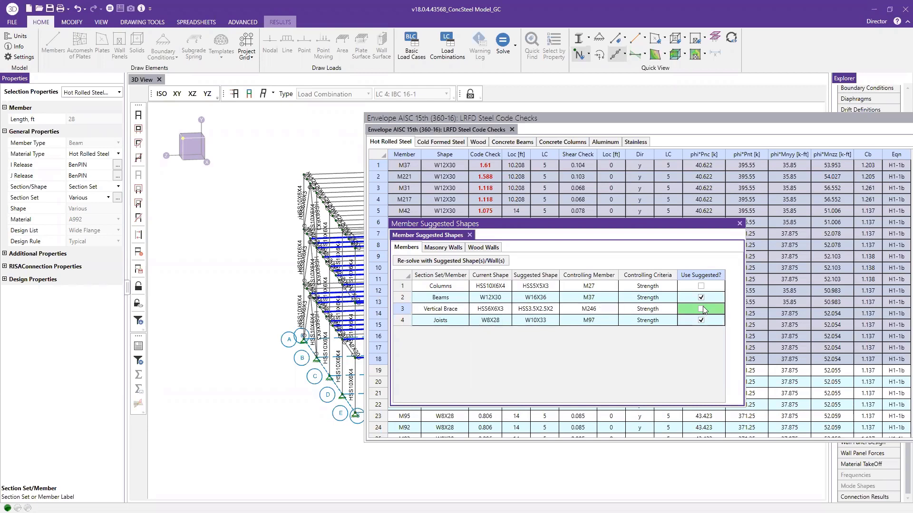
# Re-solve the model with suggested shapes W16X36 for Beams and W10X33 for Joists, and dismiss the node reactions results
pyautogui.rightClick(528, 301)
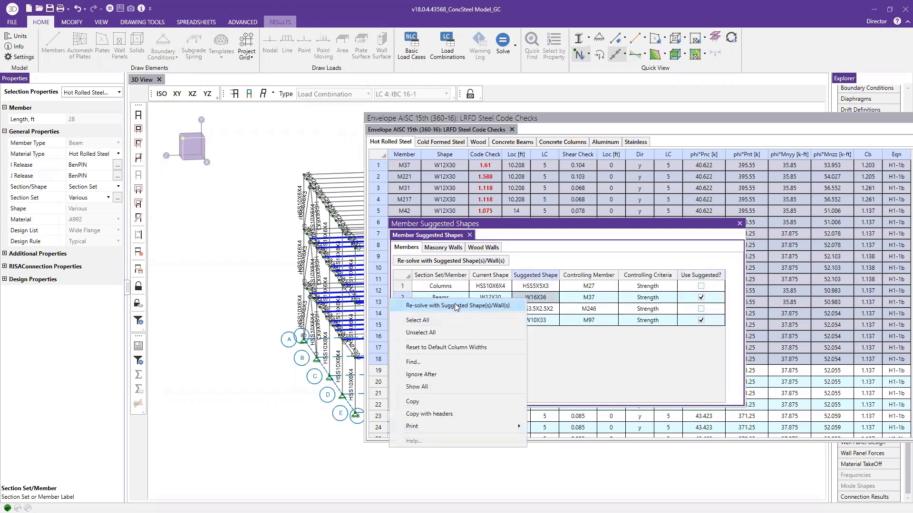
pyautogui.click(468, 308)
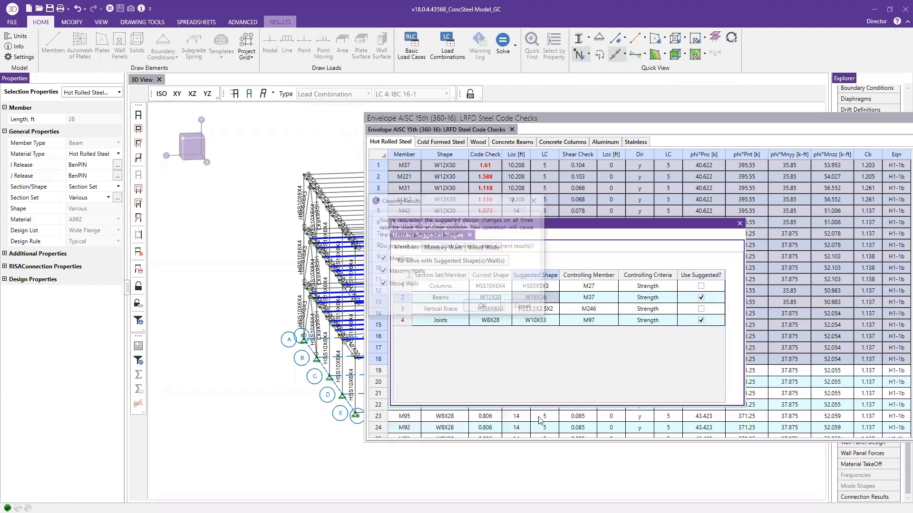
pyautogui.click(482, 307)
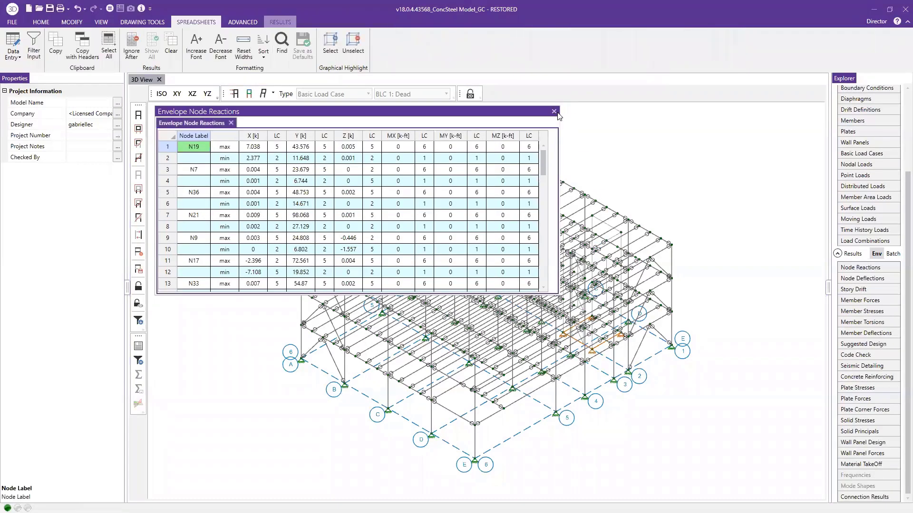
pyautogui.click(553, 111)
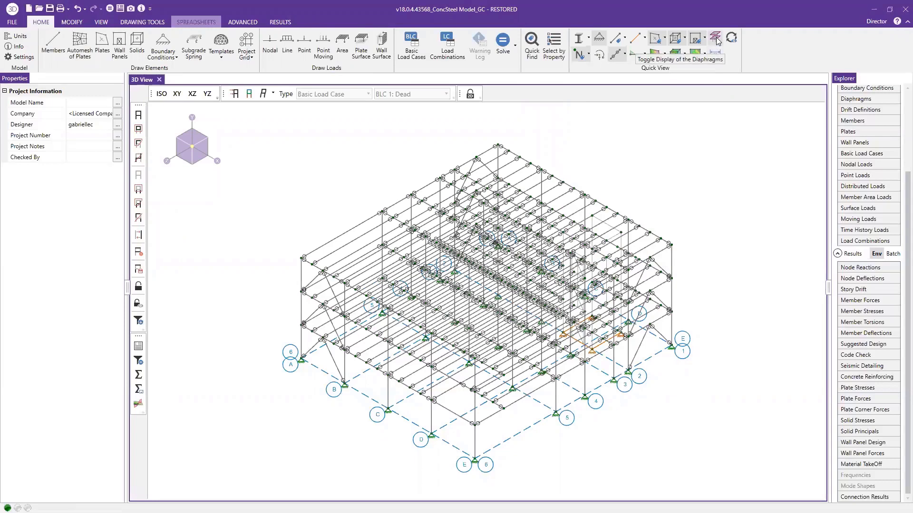
# Display the floor and roof diaphragms in the model view
pyautogui.click(715, 38)
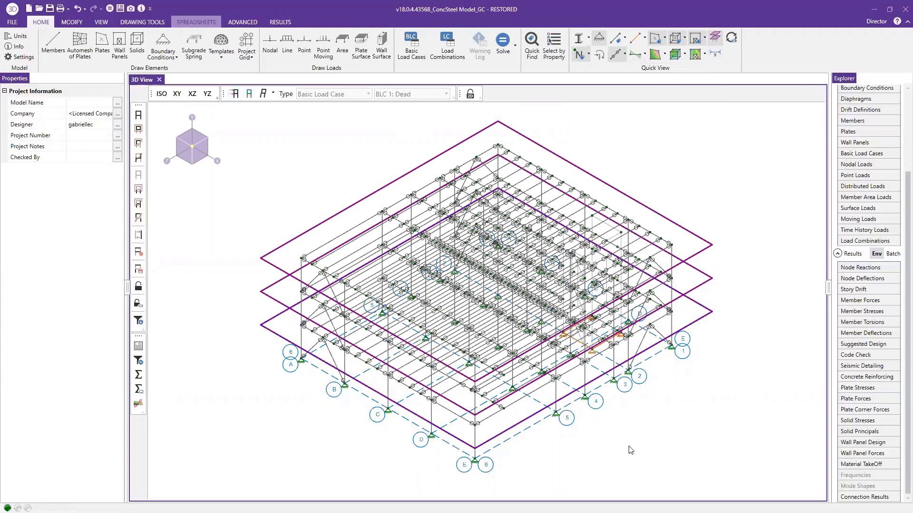
# Open the wind load generator and set the wind code to ASCE 7-16
pyautogui.keyDown('ctrl'); pyautogui.moveTo(643, 429); pyautogui.dragTo(336, 354, button='middle'); pyautogui.keyUp('ctrl')
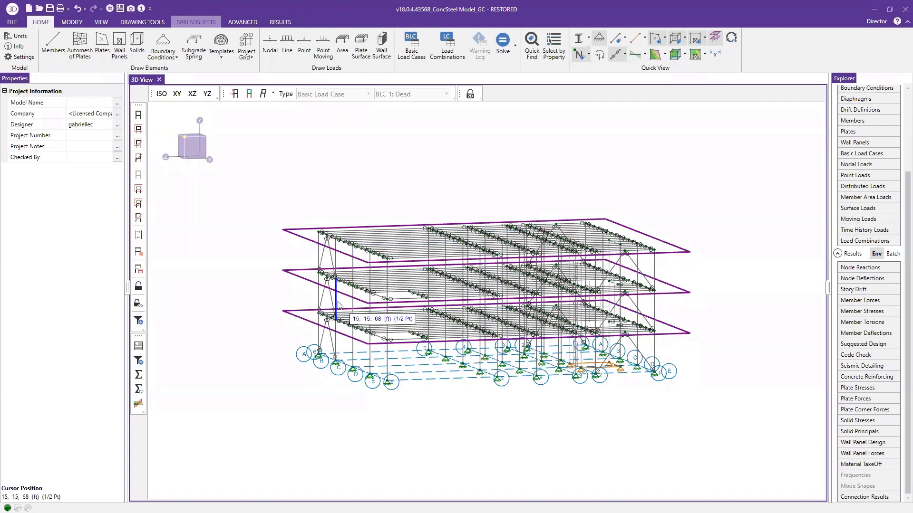
pyautogui.click(243, 22)
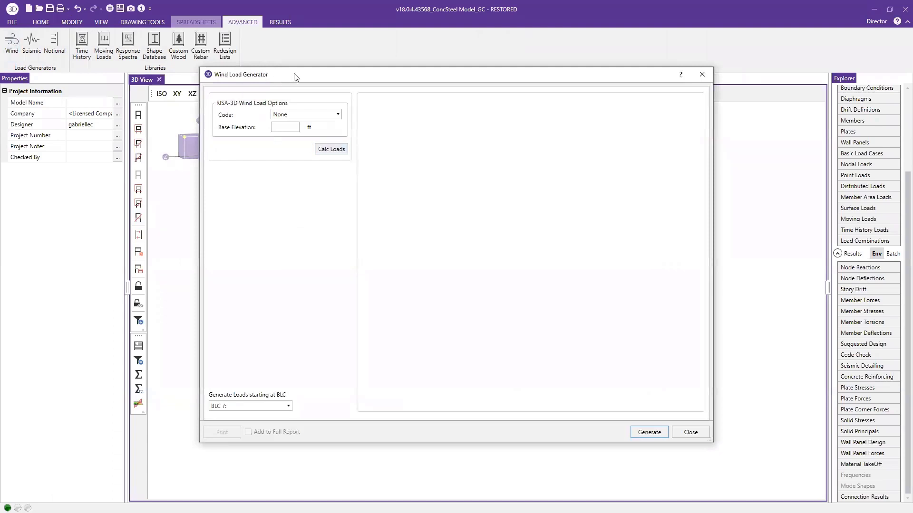
pyautogui.moveTo(296, 77); pyautogui.dragTo(319, 79)
pyautogui.click(327, 117)
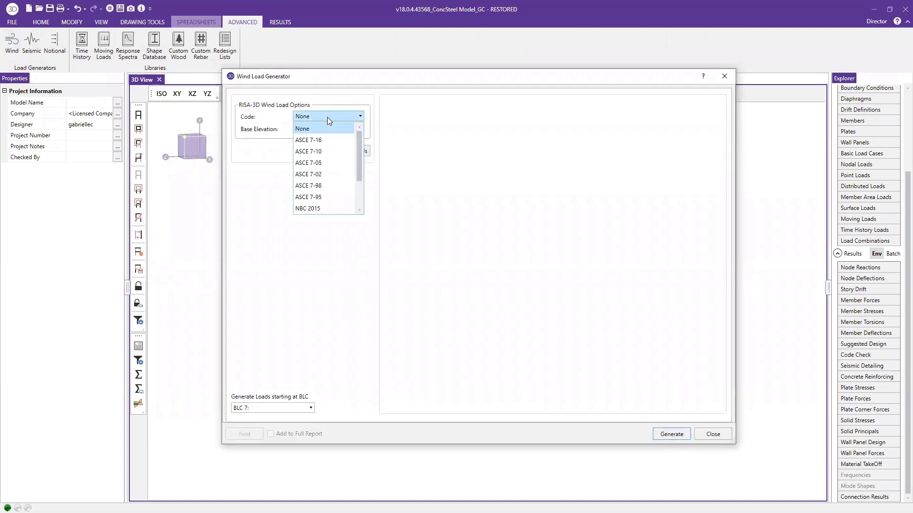
pyautogui.click(318, 140)
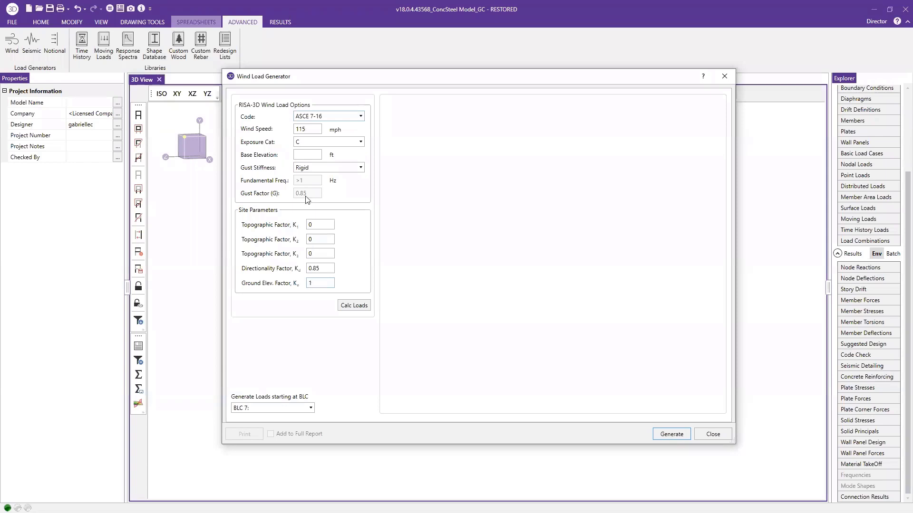
# Calculate the wind loads for 115 mph and exposure C, clearing the current results, and generate them starting at BLC 7
pyautogui.doubleClick(309, 129)
pyautogui.click(315, 141)
pyautogui.click(316, 141)
pyautogui.moveTo(411, 79); pyautogui.dragTo(603, 116)
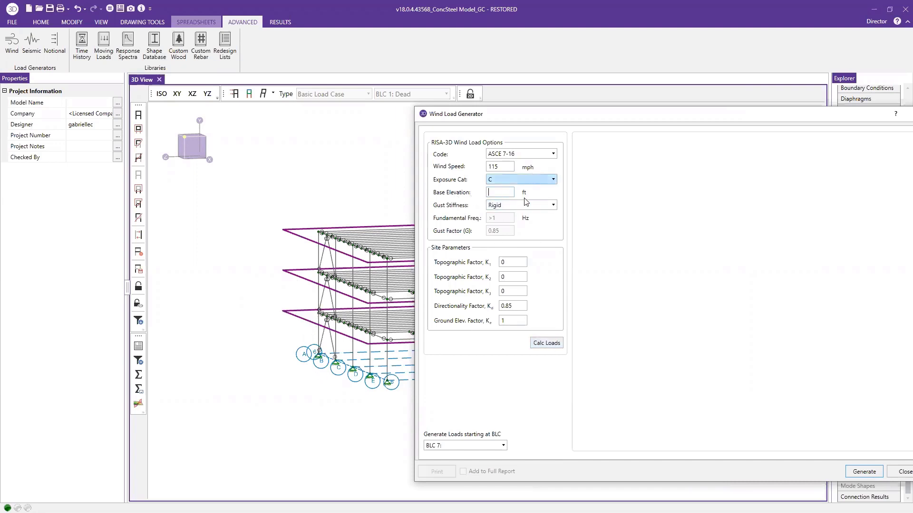
pyautogui.click(547, 343)
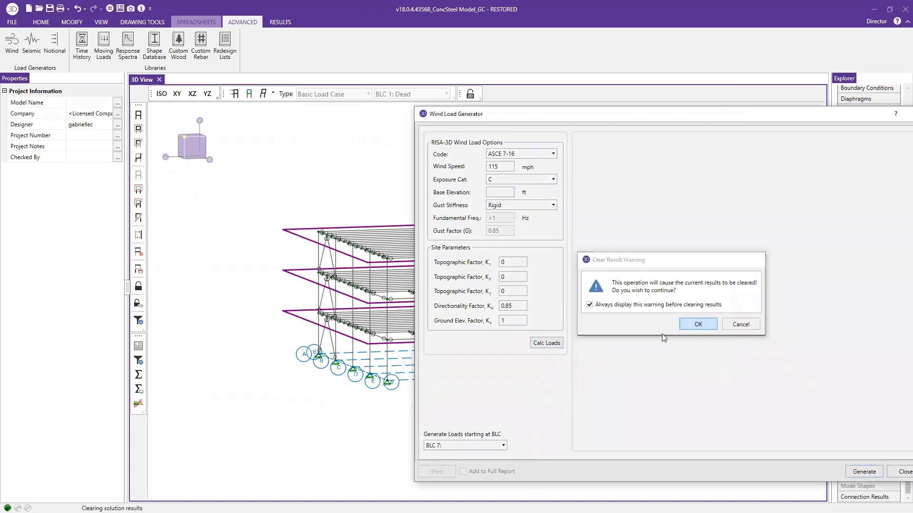
pyautogui.click(699, 325)
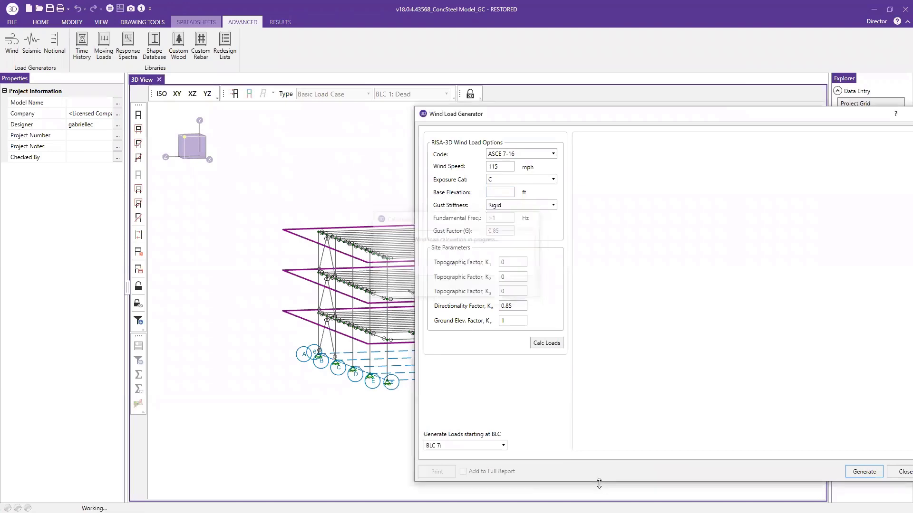
pyautogui.moveTo(720, 115); pyautogui.dragTo(501, 65)
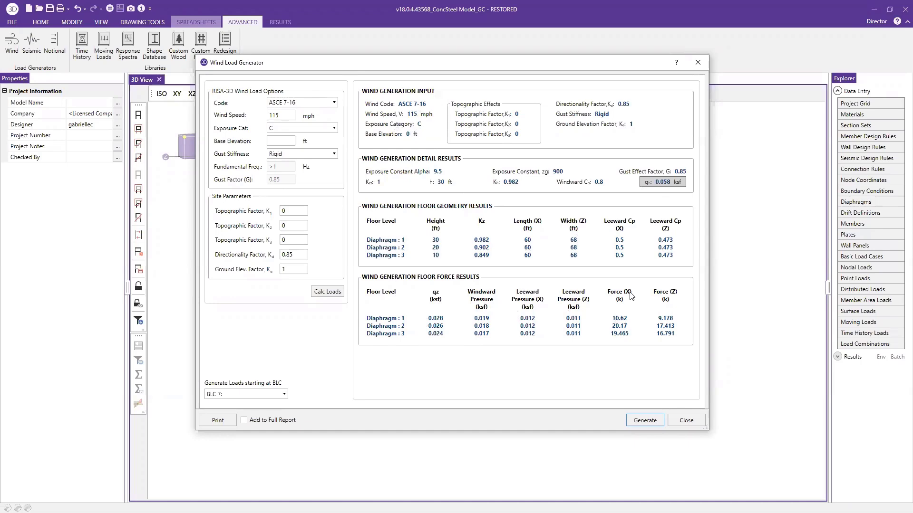
pyautogui.click(644, 421)
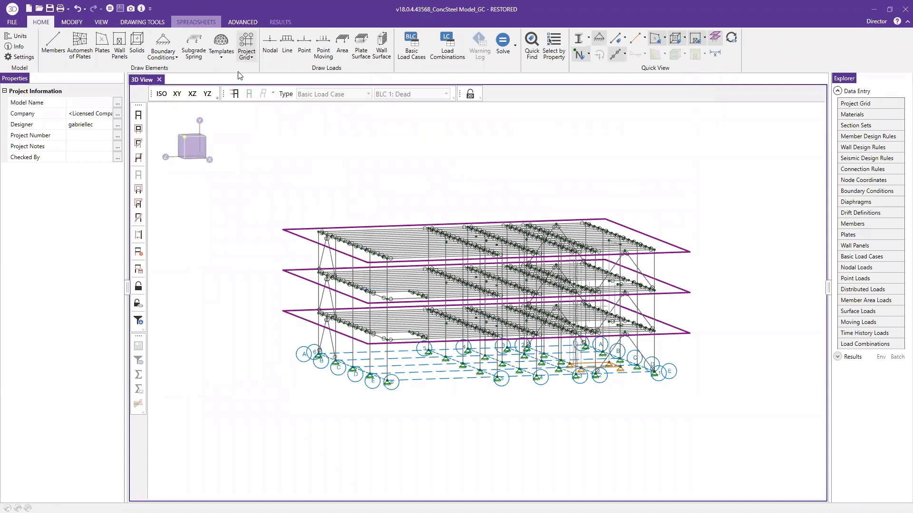
# Display the BLC 7: Wind Load Z loads on the model and examine them from above
pyautogui.click(234, 93)
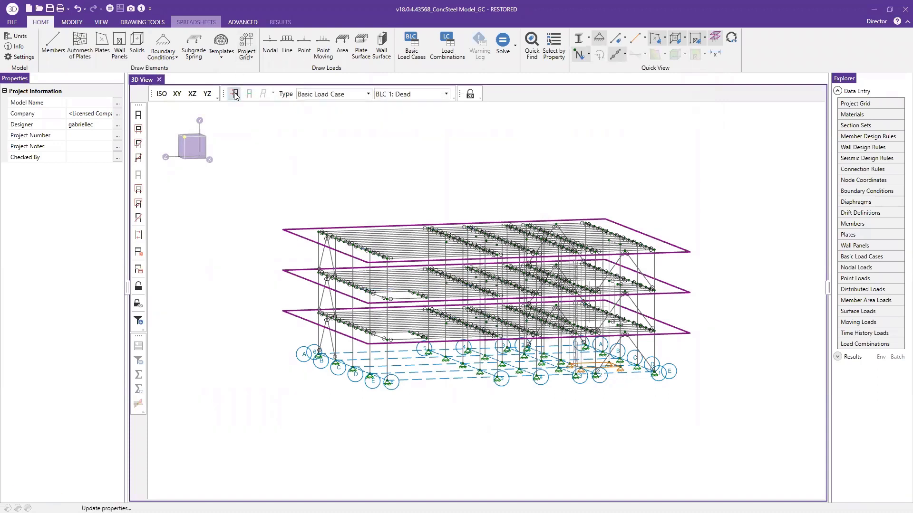
pyautogui.click(409, 95)
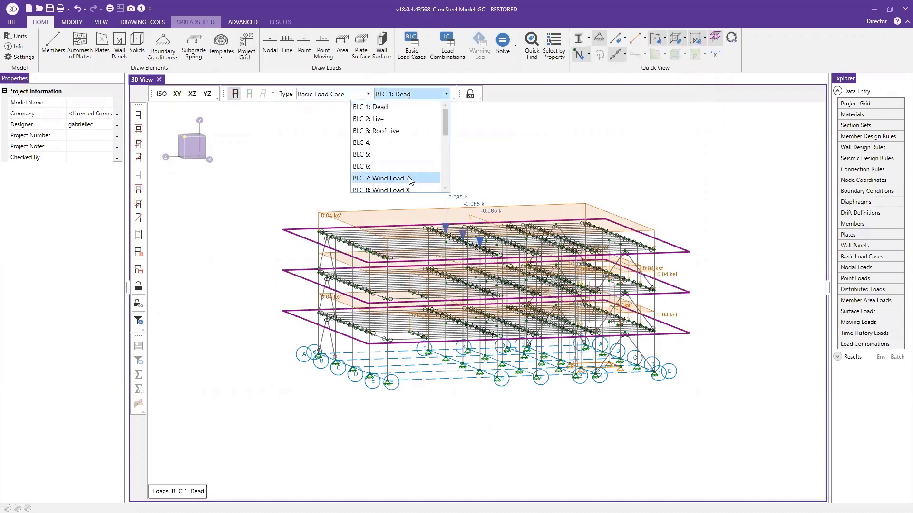
pyautogui.click(409, 179)
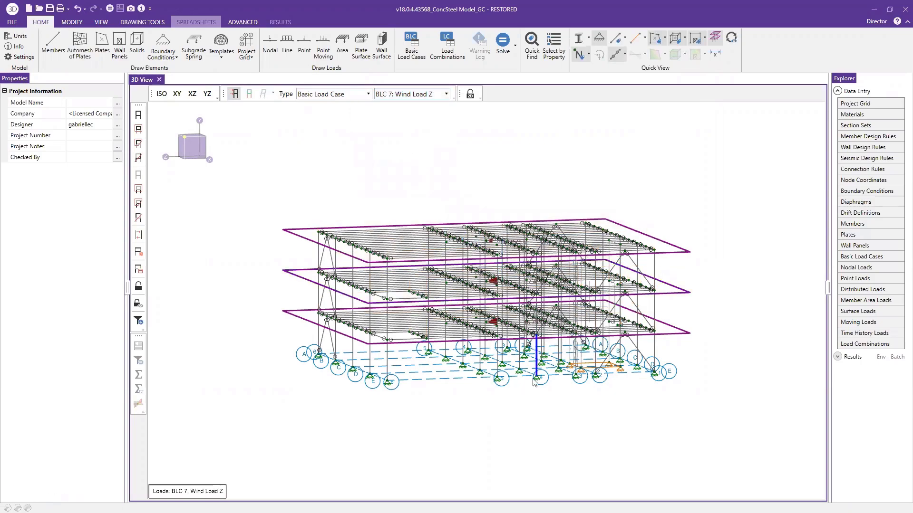
pyautogui.moveTo(541, 378); pyautogui.dragTo(478, 297, button='middle')
pyautogui.scroll(3, 478, 294)
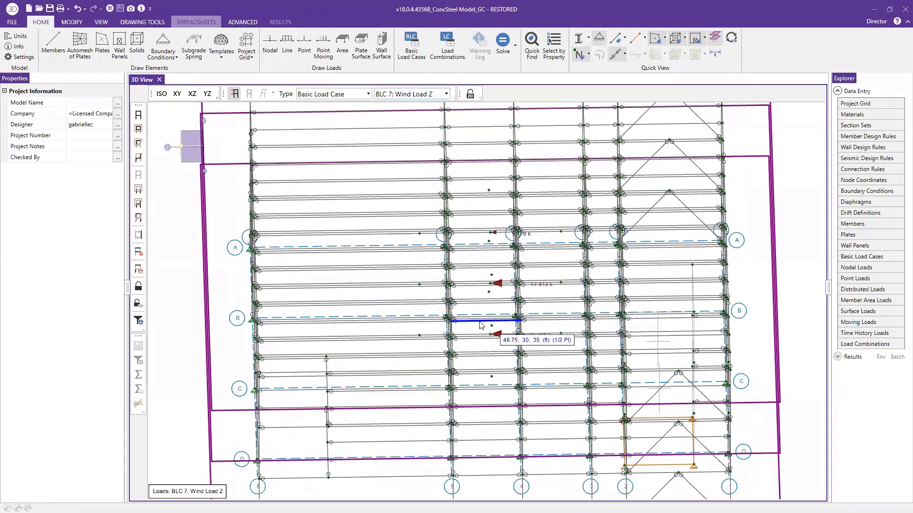
pyautogui.scroll(-1, 478, 288)
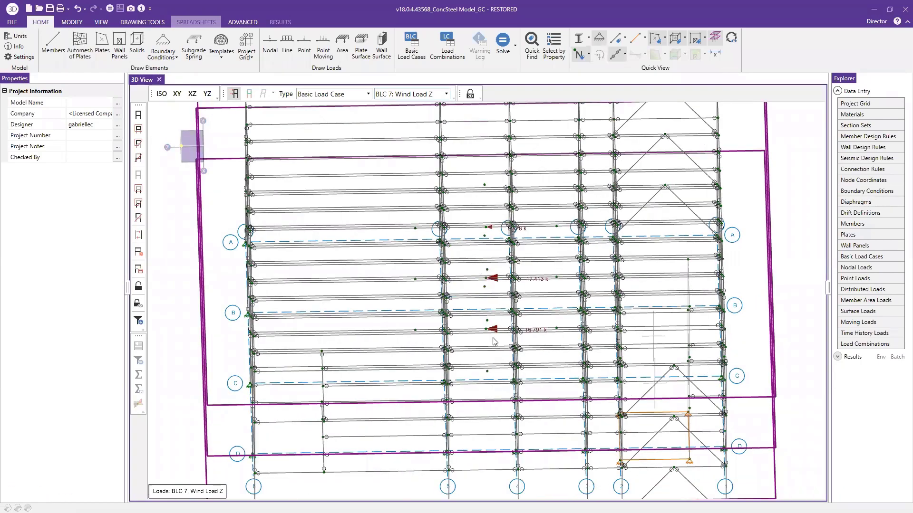
# Select the diaphragm nodes and their wind loads, lock all unselected elements, and clear the selection to examine the isolated loads
pyautogui.moveTo(501, 357); pyautogui.dragTo(460, 195, button='middle')
pyautogui.moveTo(463, 160); pyautogui.dragTo(506, 439)
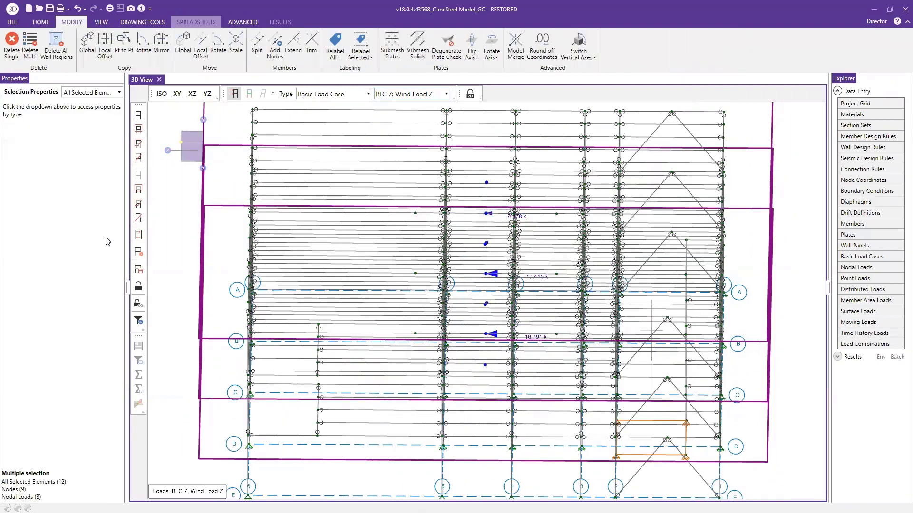
pyautogui.click(142, 306)
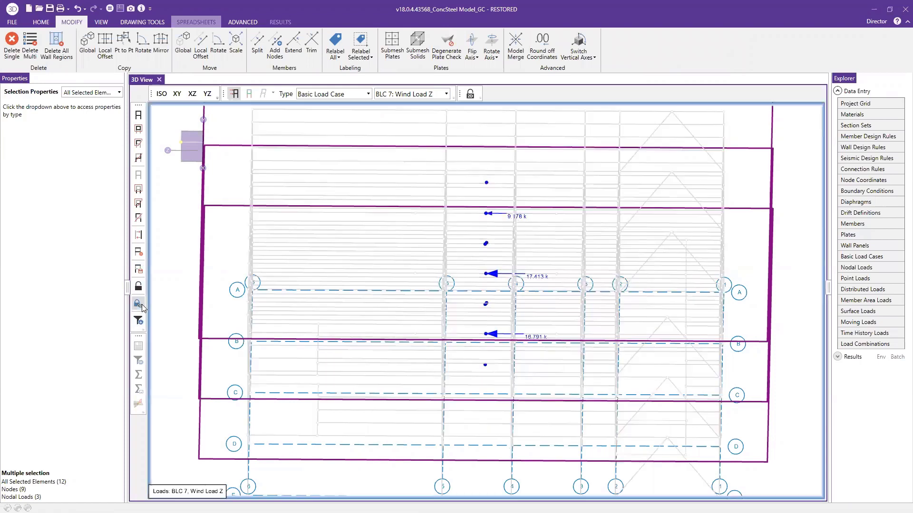
pyautogui.click(138, 175)
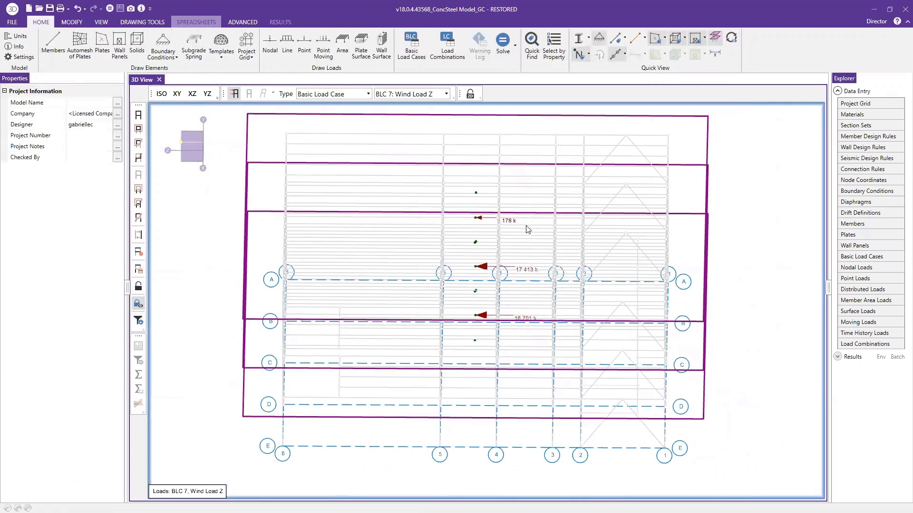
pyautogui.scroll(2, 485, 216)
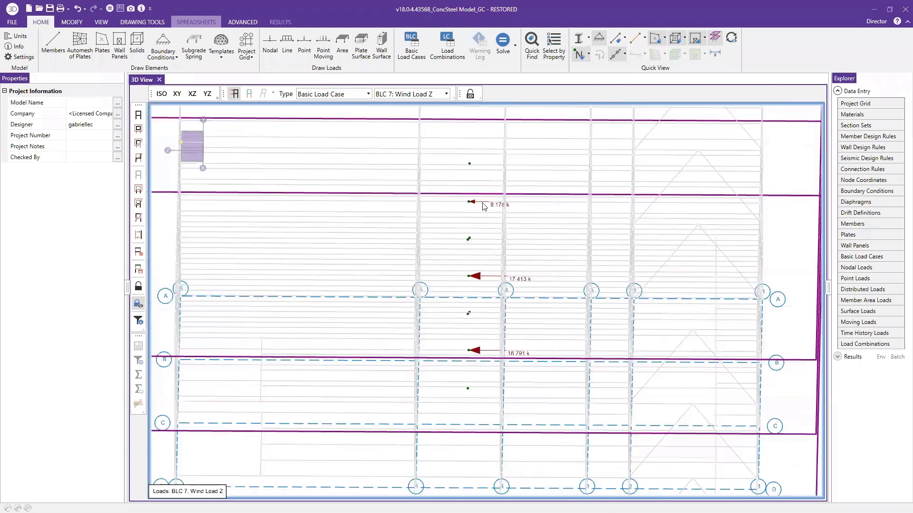
# Review the generated wind entries in the Basic Load Cases spreadsheet and the nodal loads of Wind Load Z, then close both spreadsheets
pyautogui.click(412, 95)
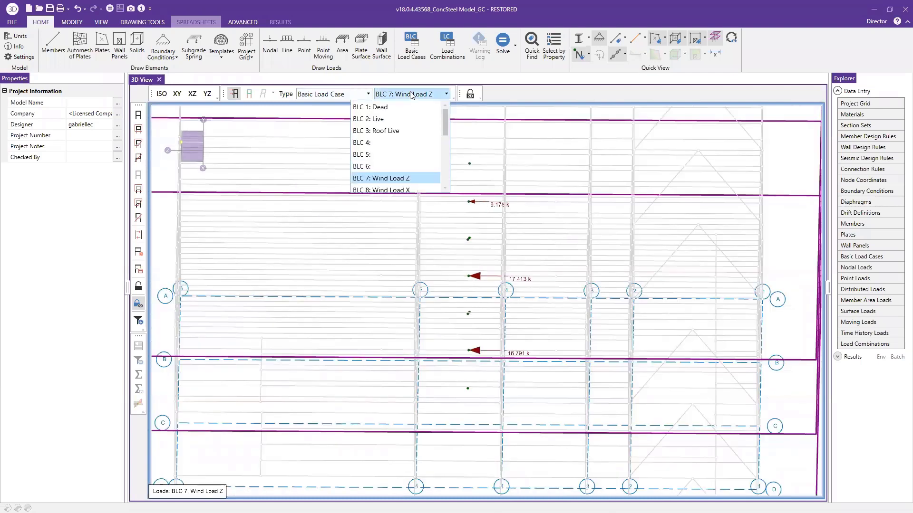
pyautogui.click(412, 94)
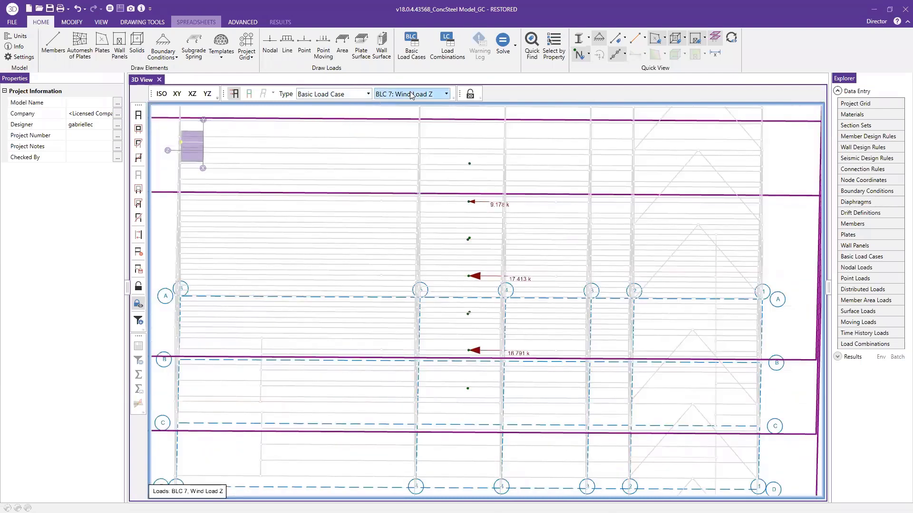
pyautogui.click(873, 259)
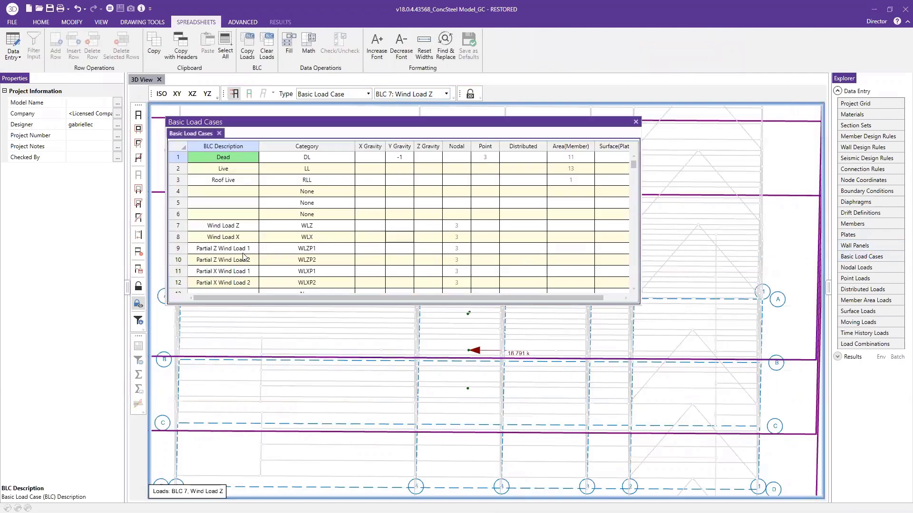
pyautogui.click(460, 226)
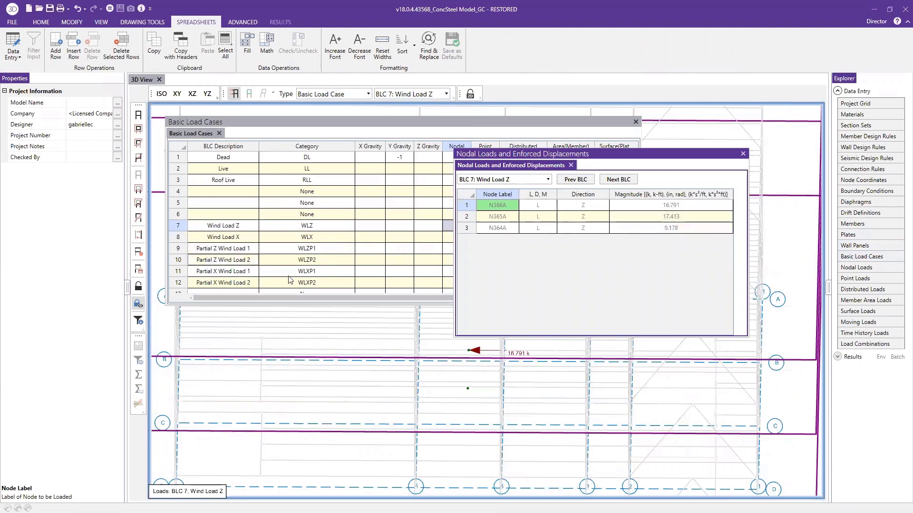
pyautogui.click(745, 153)
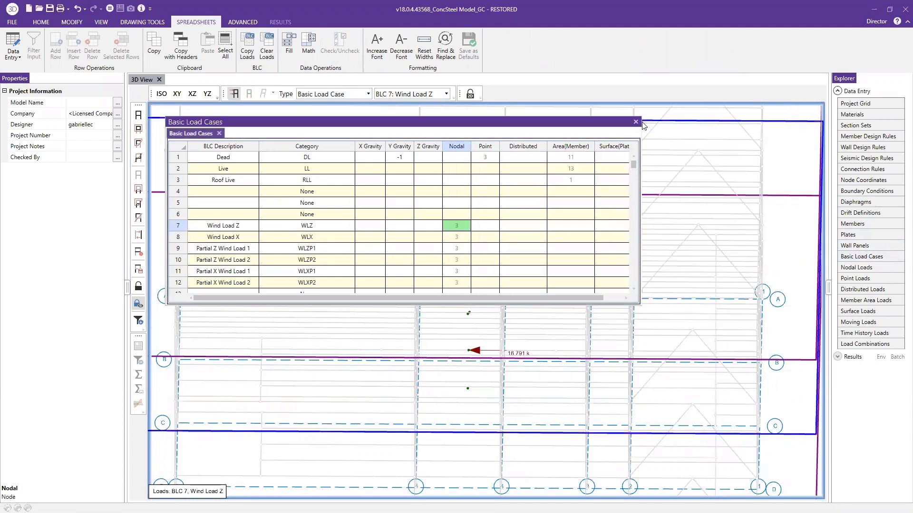
pyautogui.click(636, 121)
# Unlock the locked elements and display the BLC 8: Wind Load X loads on the model
pyautogui.scroll(-2, 492, 202)
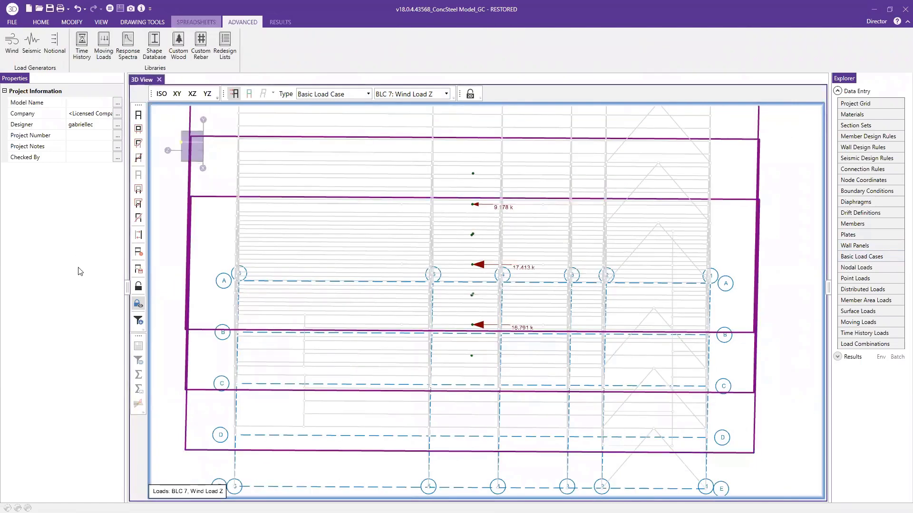
pyautogui.click(138, 304)
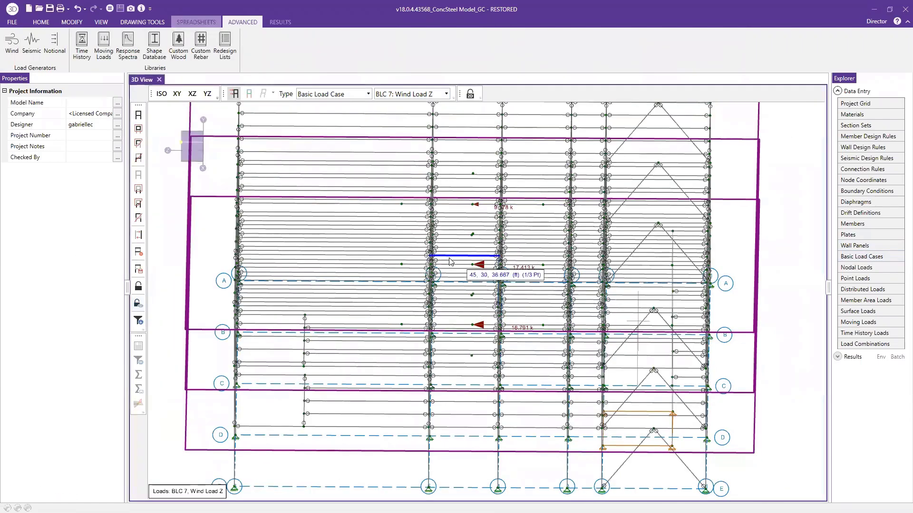
pyautogui.click(397, 95)
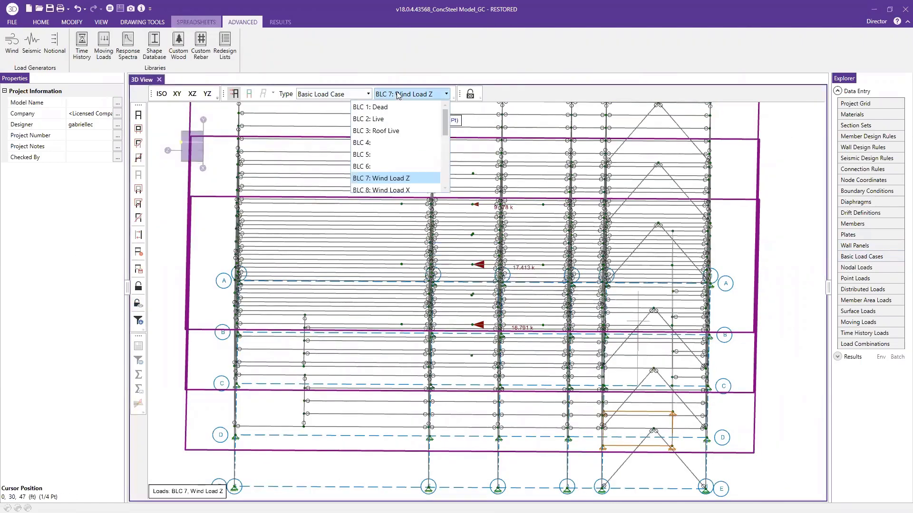
pyautogui.click(412, 189)
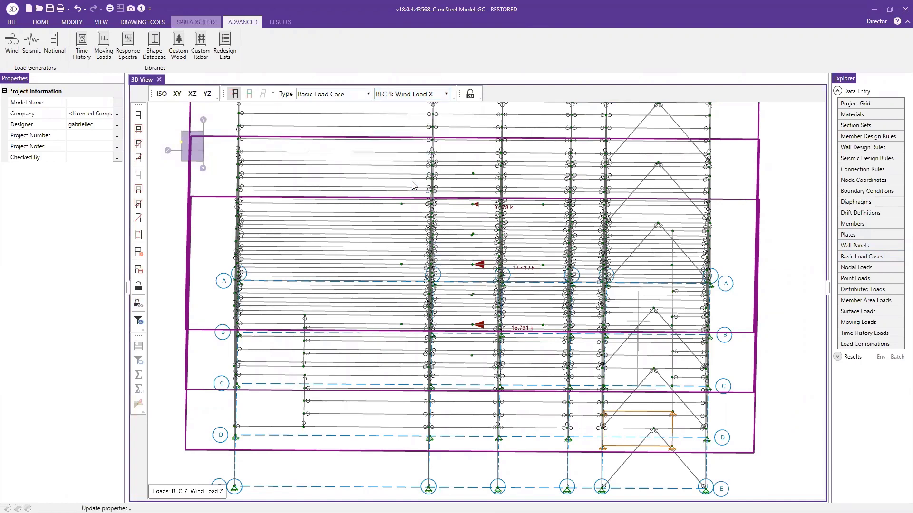
# Display the BLC 9: Partial Z Wind Load 1 loads, followed by BLC 11: Partial X Wind Load 1, and examine their positions
pyautogui.click(413, 94)
pyautogui.scroll(-2, 406, 157)
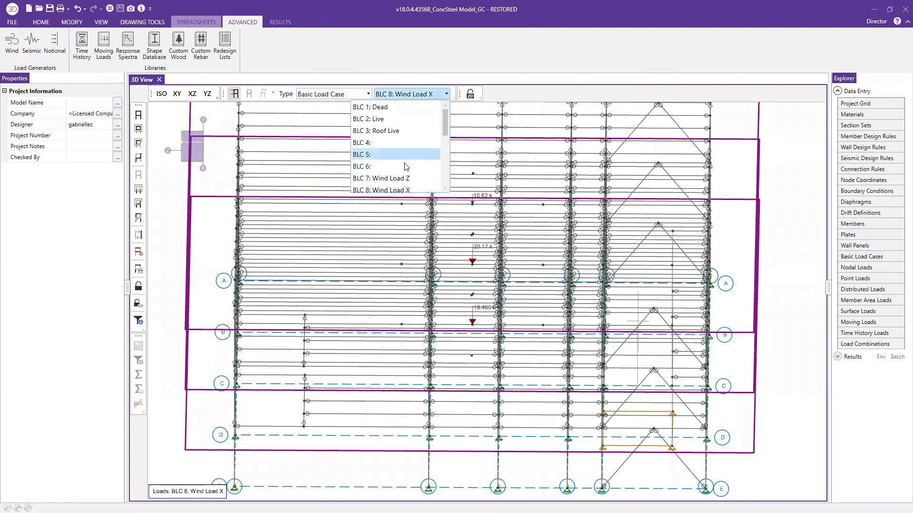
pyautogui.click(406, 157)
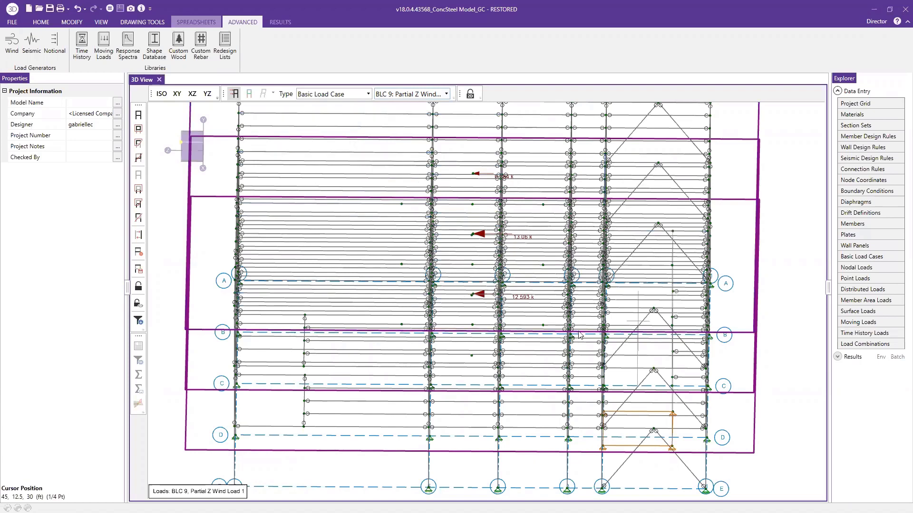
pyautogui.scroll(-2, 485, 240)
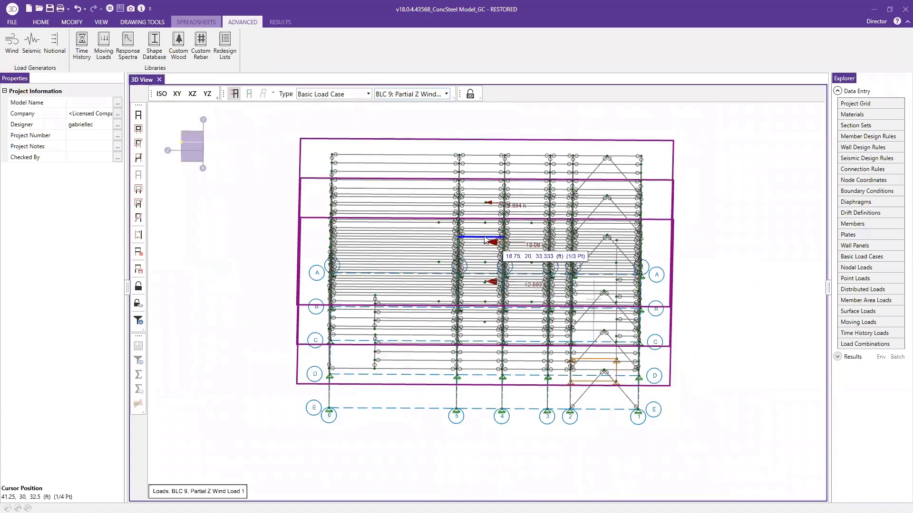
pyautogui.click(416, 93)
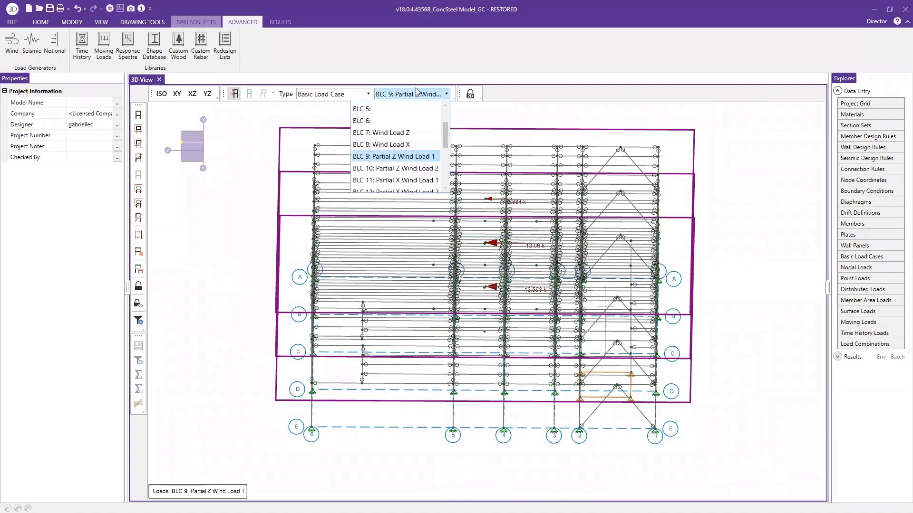
pyautogui.click(417, 180)
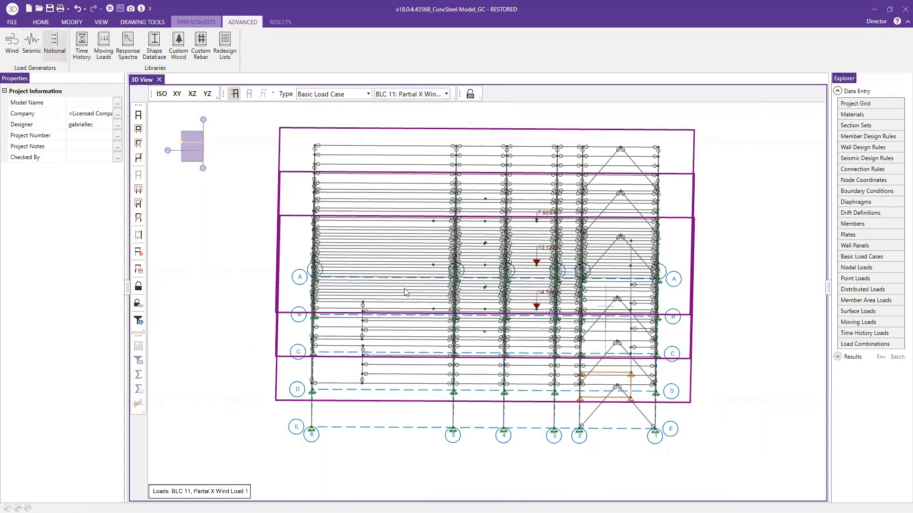
pyautogui.scroll(3, 546, 279)
pyautogui.scroll(1, 546, 278)
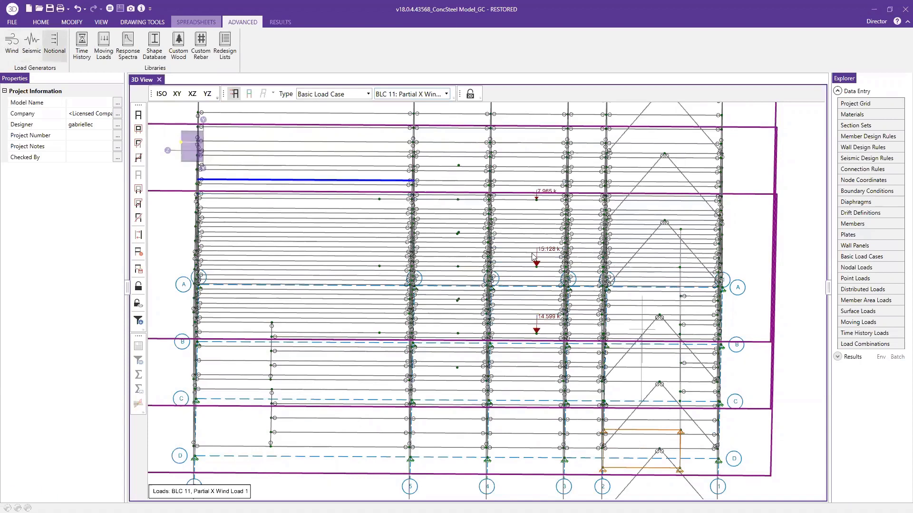
# Open the Seismic Load Generator, keep 1: Deflection 1 as the seismic weight load combination, and set the code to ASCE 7-16
pyautogui.scroll(-4, 589, 290)
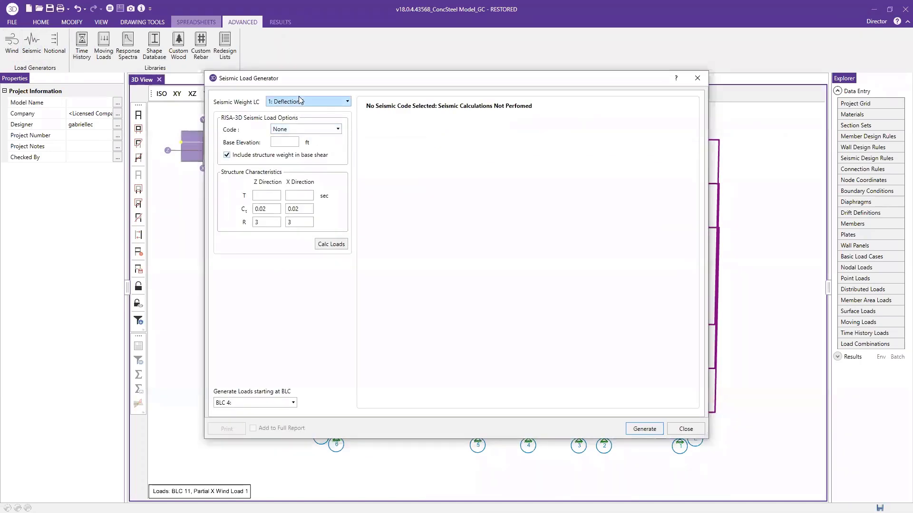
pyautogui.click(306, 101)
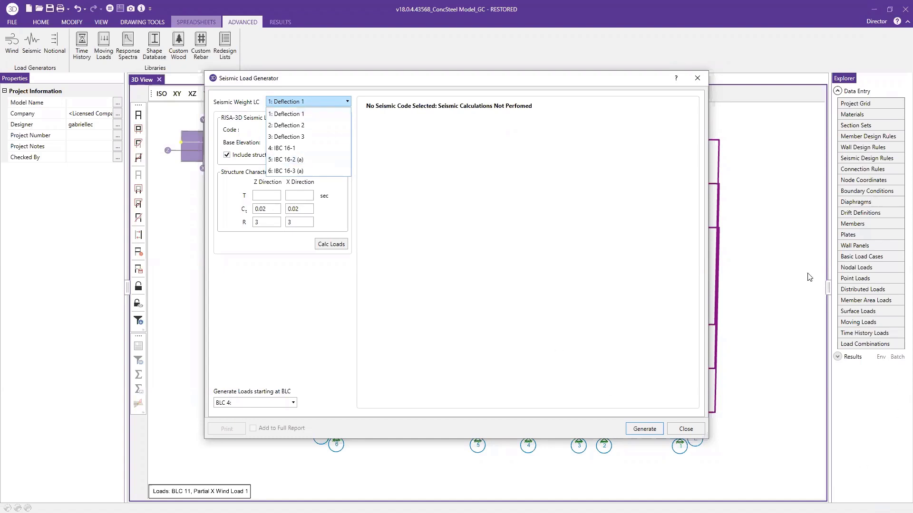
pyautogui.click(296, 102)
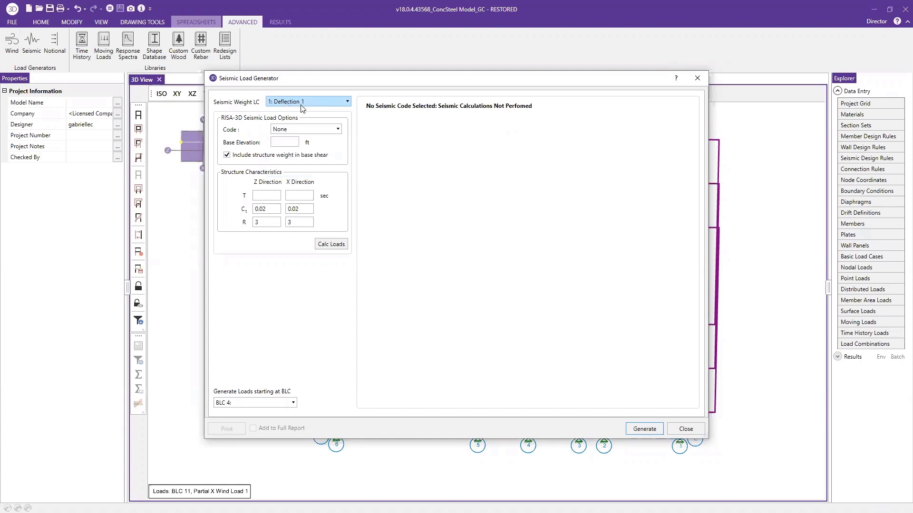
pyautogui.click(311, 126)
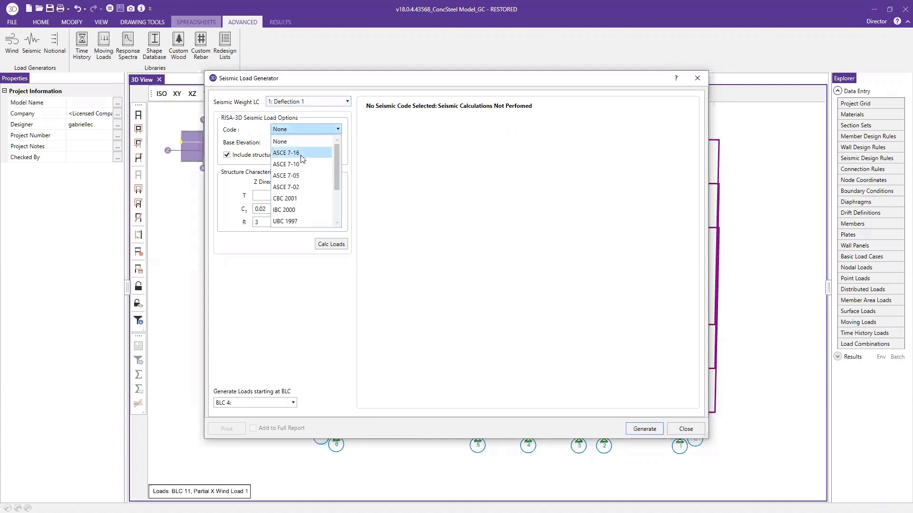
pyautogui.click(307, 152)
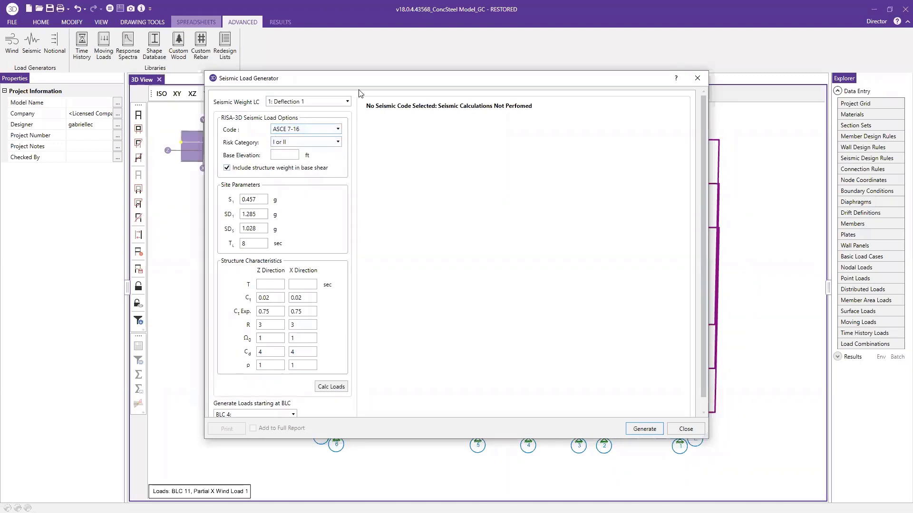
# Switch to the OSHPD Seismic Design Maps page in Chrome and search for the project site by its street address
pyautogui.doubleClick(261, 199)
pyautogui.hotkey('alt', 'Tab')
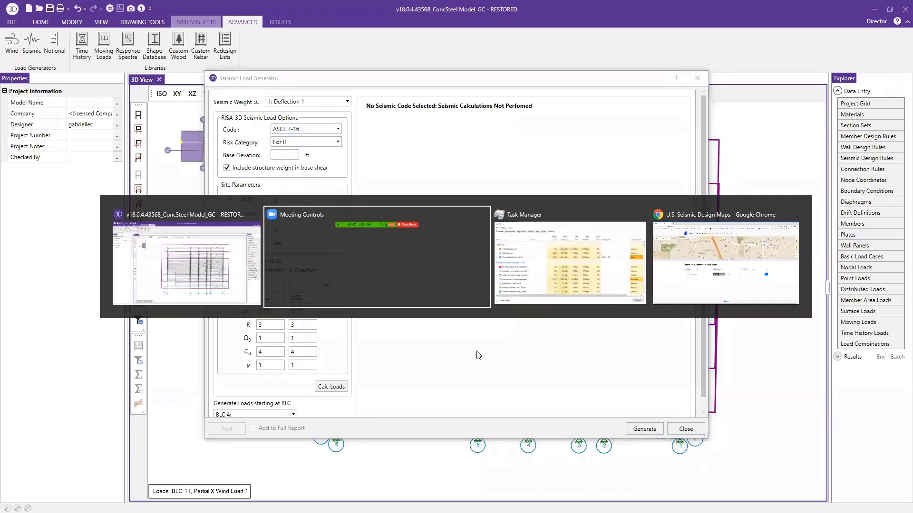
pyautogui.hotkey('alt', 'Tab')
pyautogui.hotkey('alt', 'Tab')
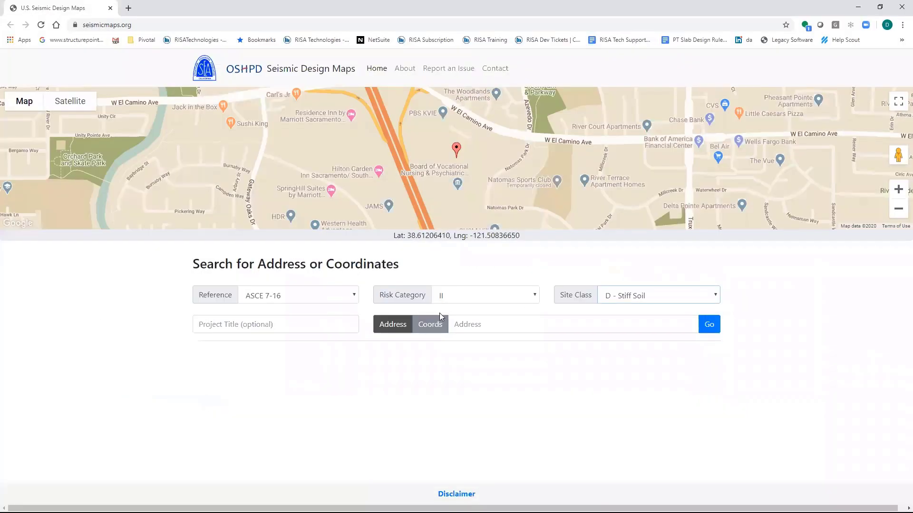
pyautogui.click(507, 324)
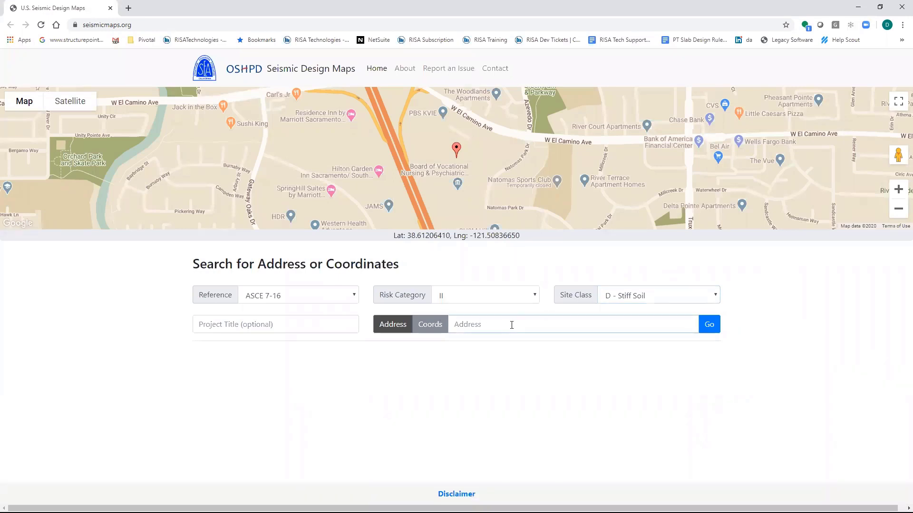
pyautogui.write('266')
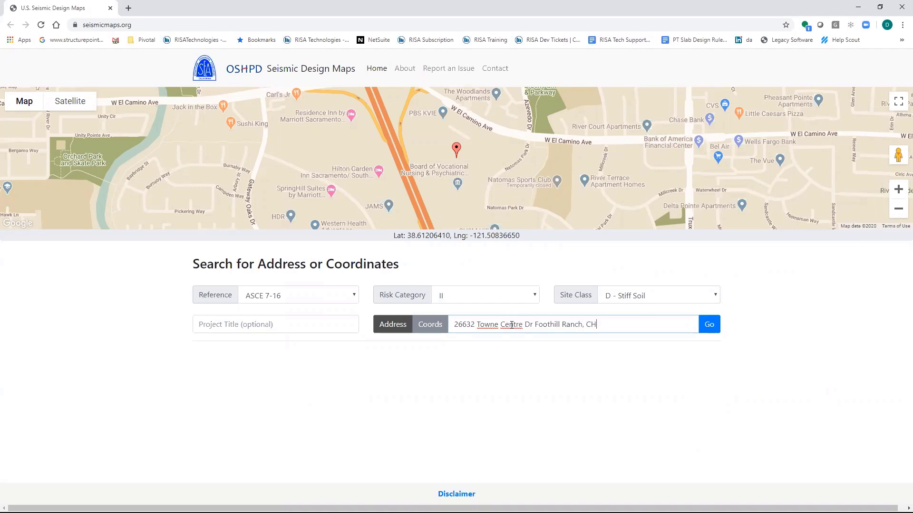
pyautogui.write('A')
pyautogui.press('Return')
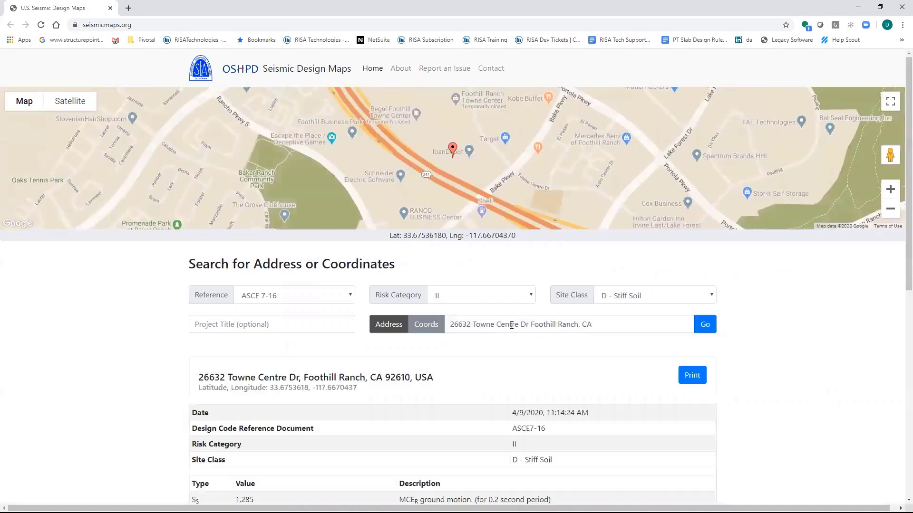
# Change the site class to D - Default (See Section 11.4.3), rerun the search, and review the seismic design values
pyautogui.click(650, 291)
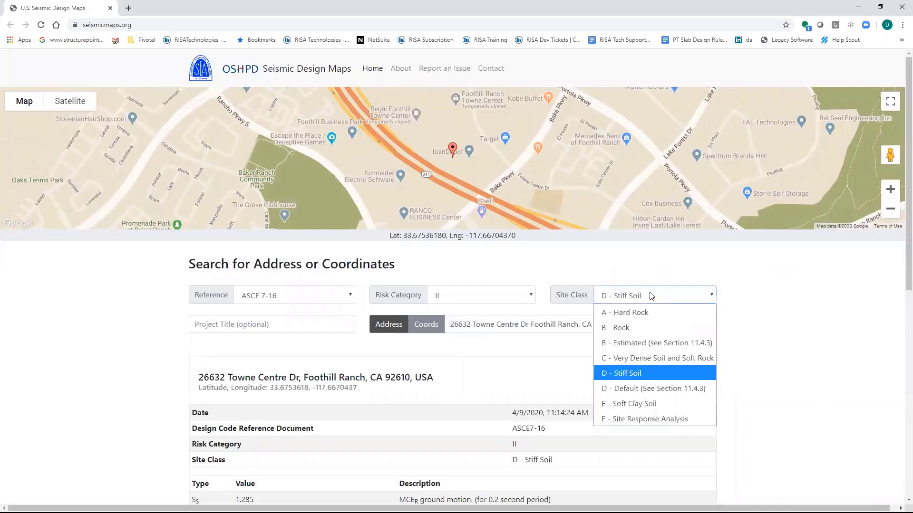
pyautogui.click(666, 386)
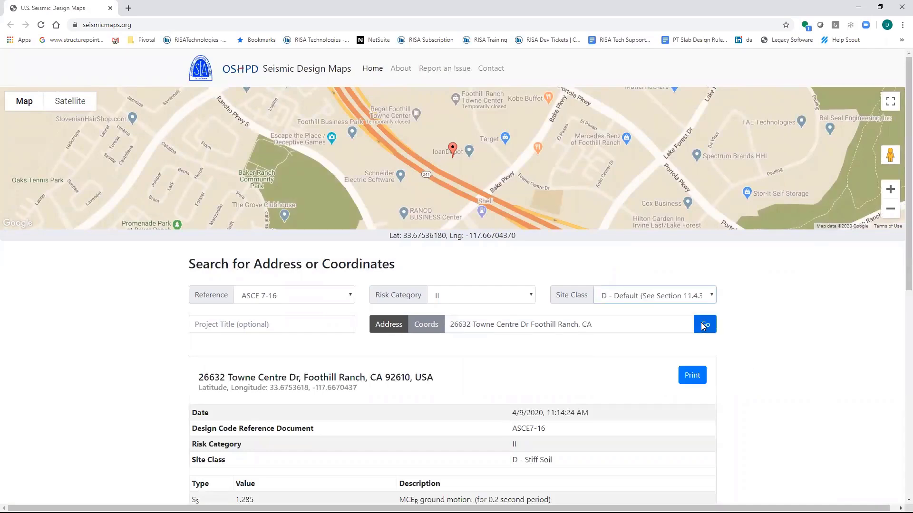
pyautogui.click(702, 324)
pyautogui.scroll(-5, 260, 260)
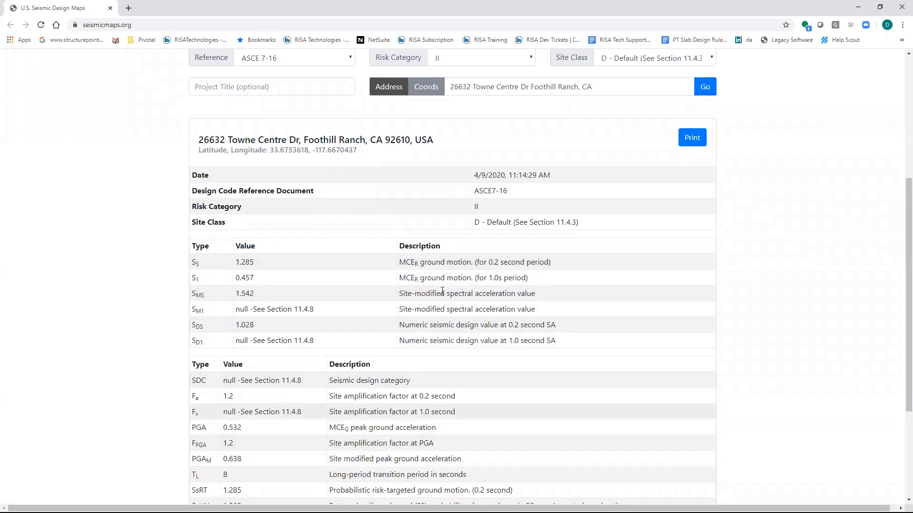
pyautogui.scroll(5, 83, 58)
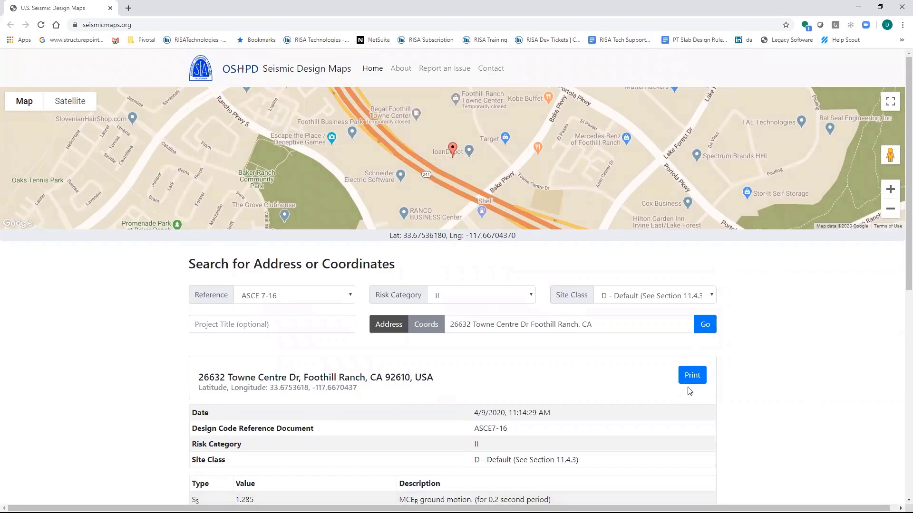
pyautogui.scroll(-2, 740, 361)
# Switch back to RISA-3D, check the site parameters, calculate the seismic loads, and review the input, period and base shear results
pyautogui.hotkey('alt', 'Tab')
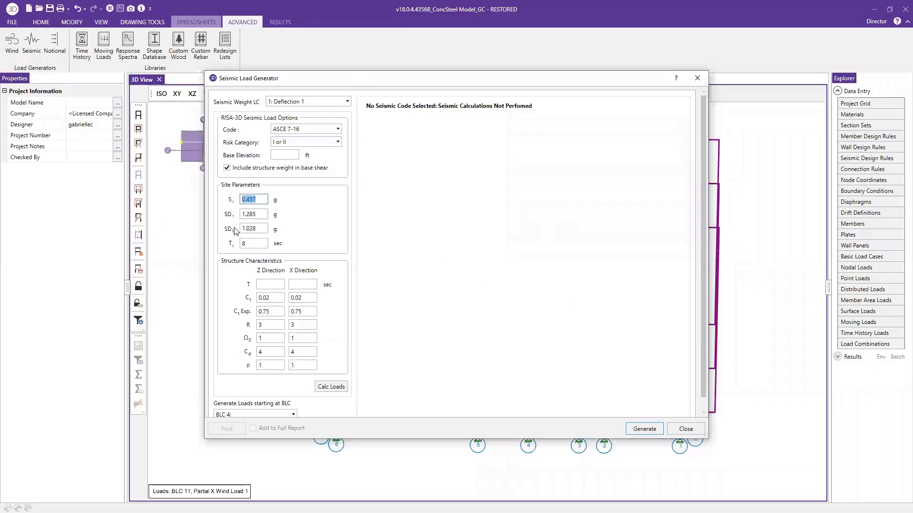
pyautogui.click(259, 216)
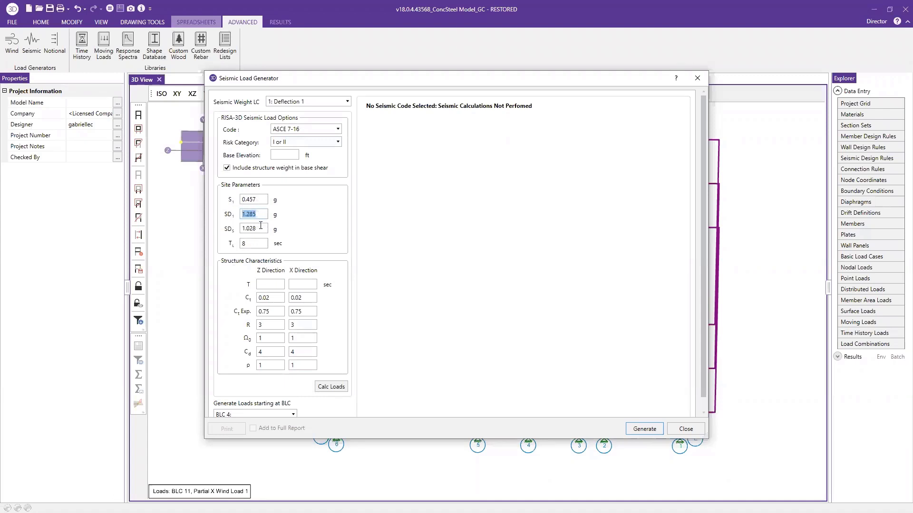
pyautogui.press('Tab')
pyautogui.press('Tab')
pyautogui.scroll(-1, 309, 361)
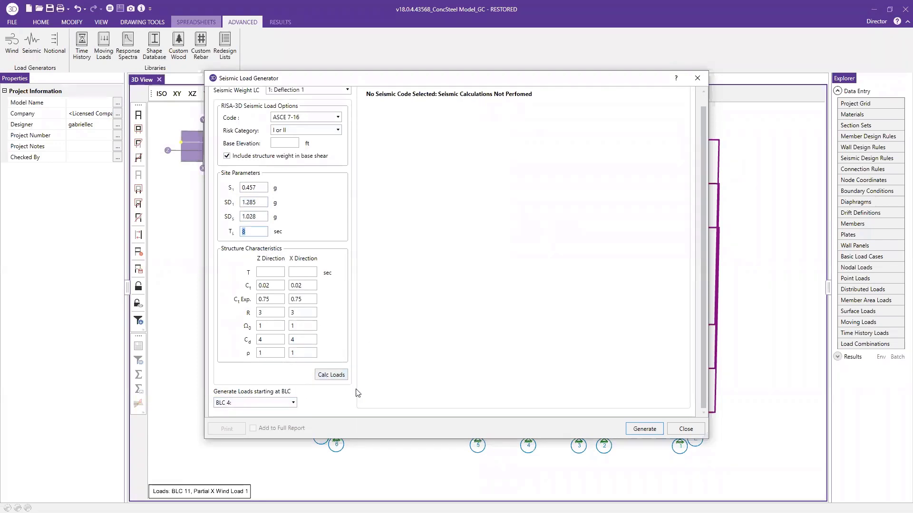
pyautogui.click(331, 375)
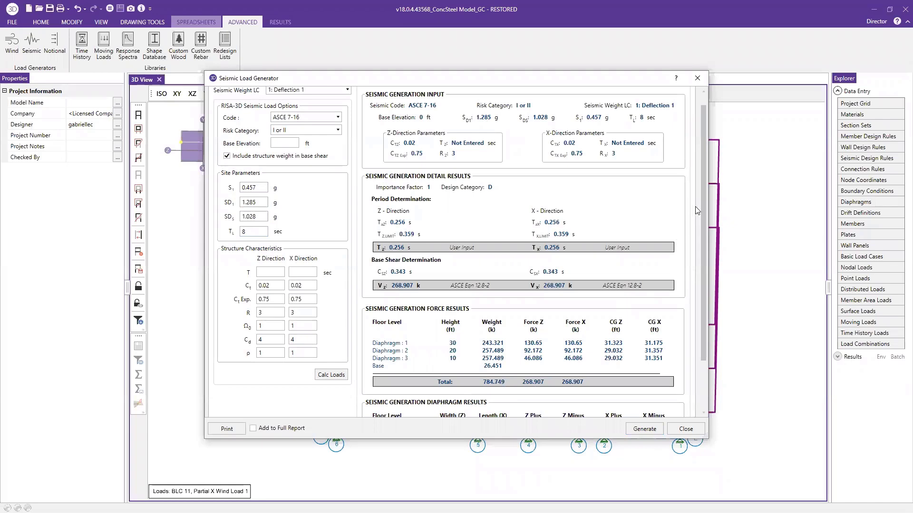
pyautogui.moveTo(702, 194)
pyautogui.mouseDown()
pyautogui.moveTo(703, 273)
pyautogui.moveTo(698, 185)
pyautogui.mouseUp()
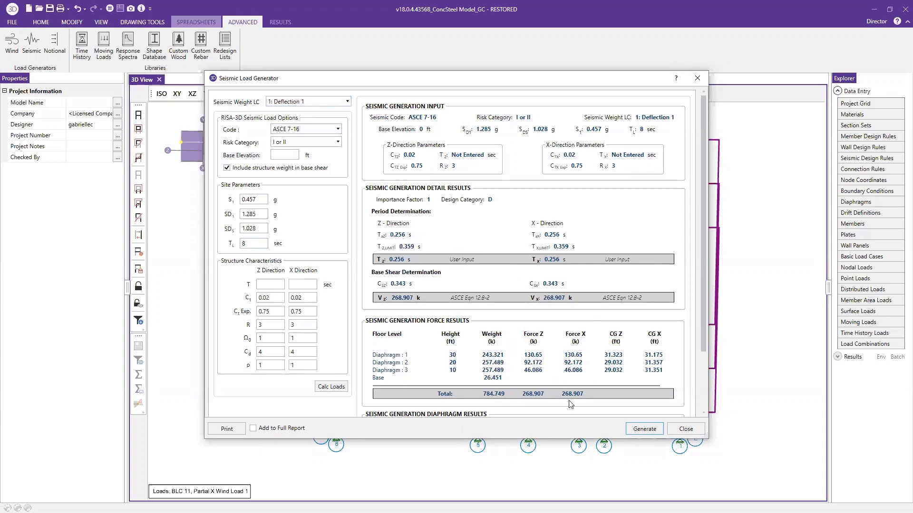
pyautogui.click(329, 387)
# Set the seismic loads to start at BLC 13 and generate them
pyautogui.moveTo(704, 202); pyautogui.dragTo(706, 281)
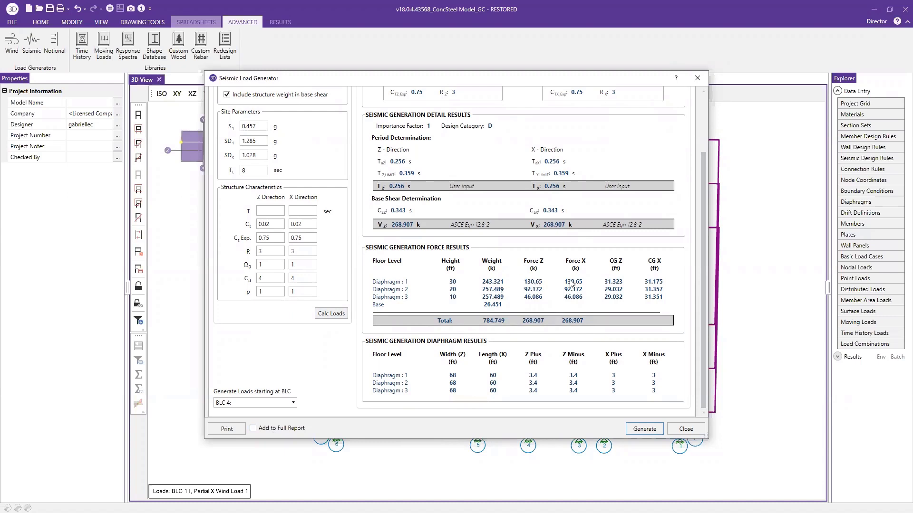
pyautogui.click(254, 402)
pyautogui.scroll(-4, 259, 460)
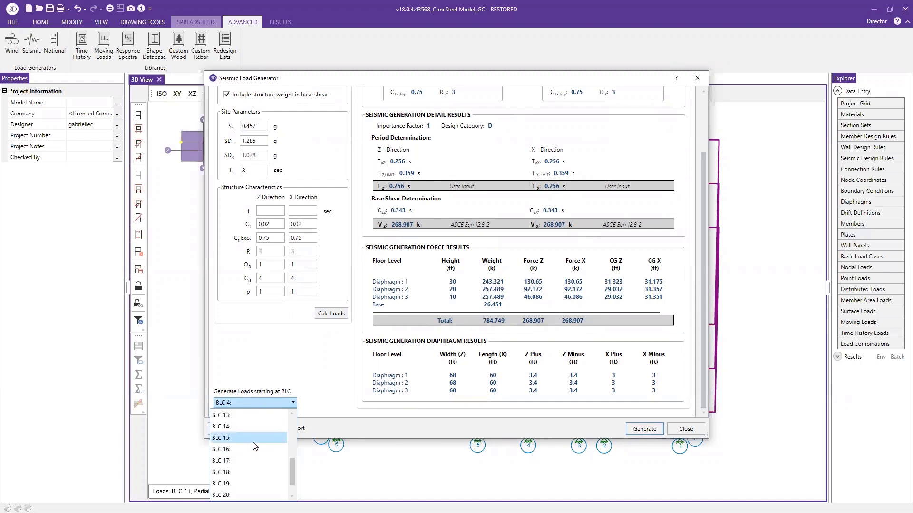
pyautogui.scroll(2, 257, 460)
pyautogui.click(250, 462)
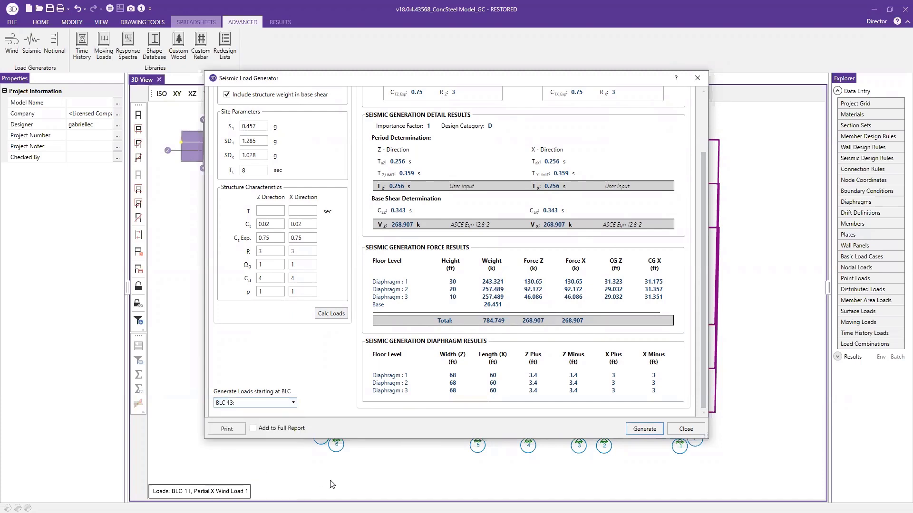
pyautogui.click(644, 430)
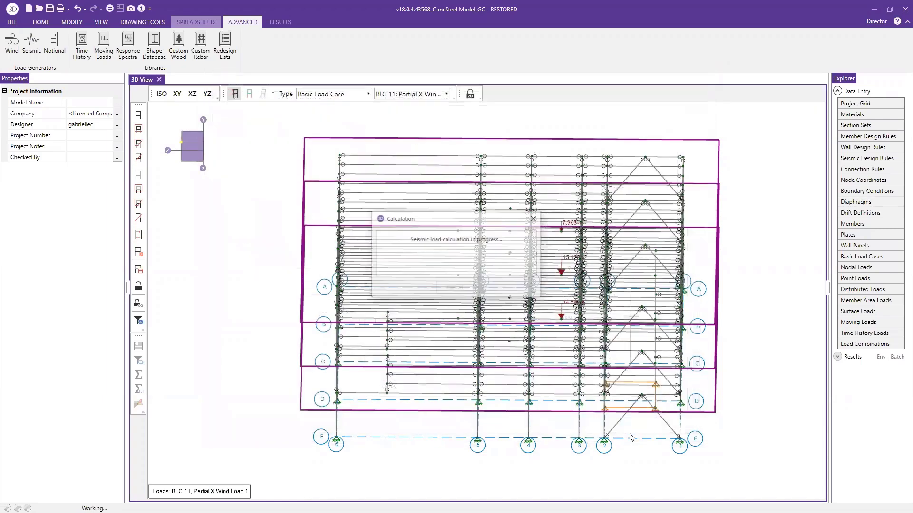
# Enlarge the Basic Load Cases spreadsheet, examine the generated earthquake cases, and view the nodal loads of BLC 15
pyautogui.click(862, 257)
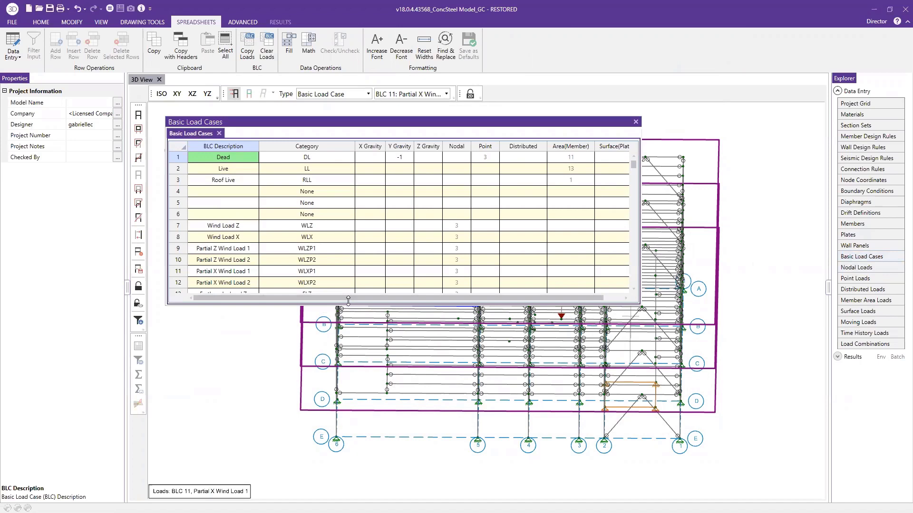
pyautogui.moveTo(348, 301); pyautogui.dragTo(349, 437)
pyautogui.moveTo(224, 317); pyautogui.dragTo(456, 352)
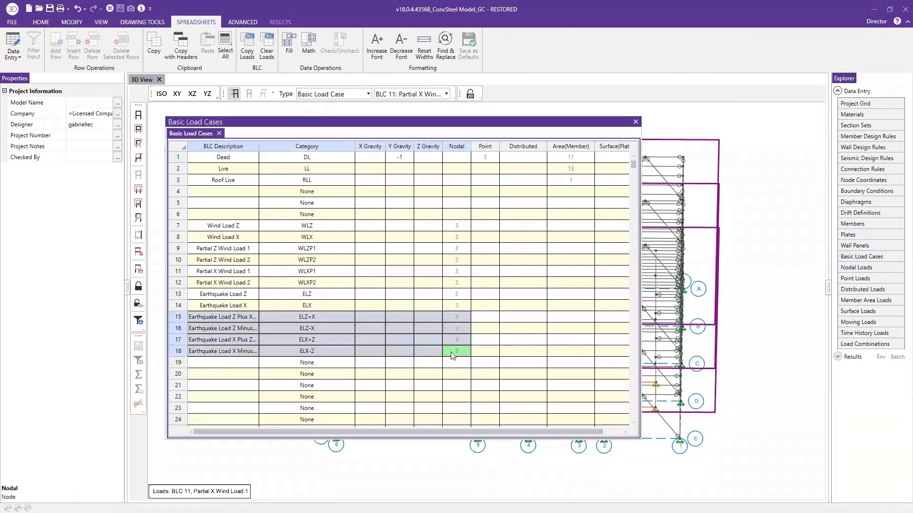
pyautogui.doubleClick(458, 316)
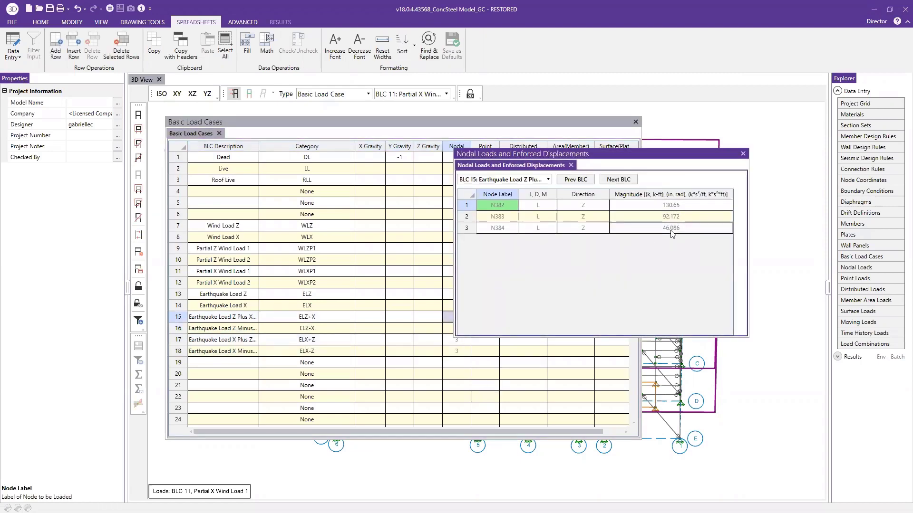
pyautogui.click(780, 239)
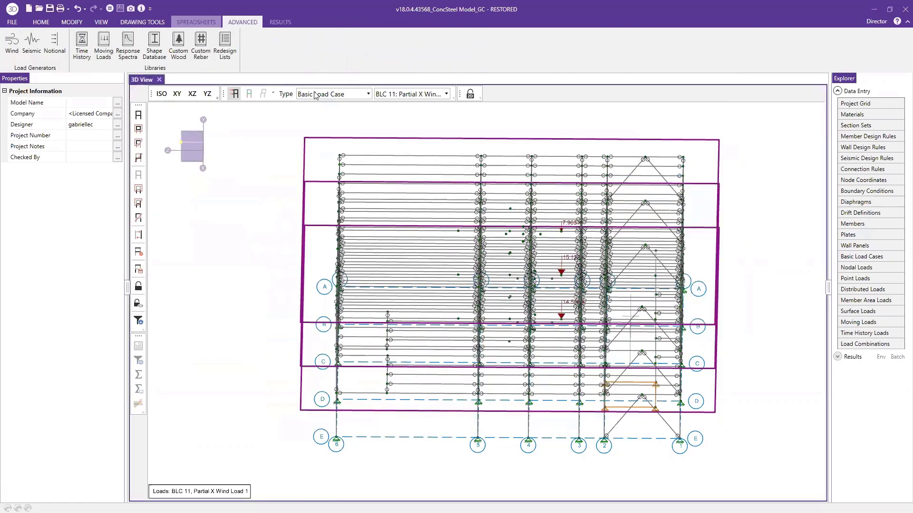
# Bring back the Basic Load Cases spreadsheet and open Load Combinations beside it to compare the load category codes
pyautogui.click(880, 257)
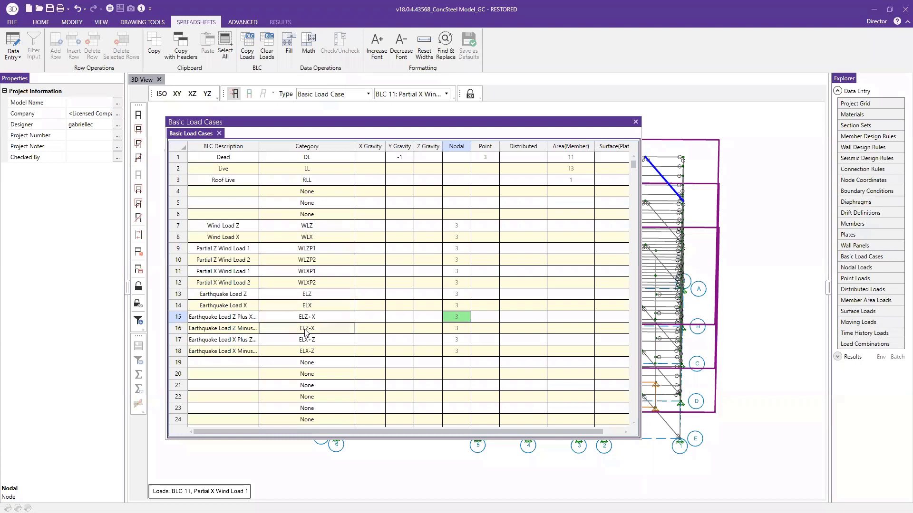
pyautogui.click(863, 345)
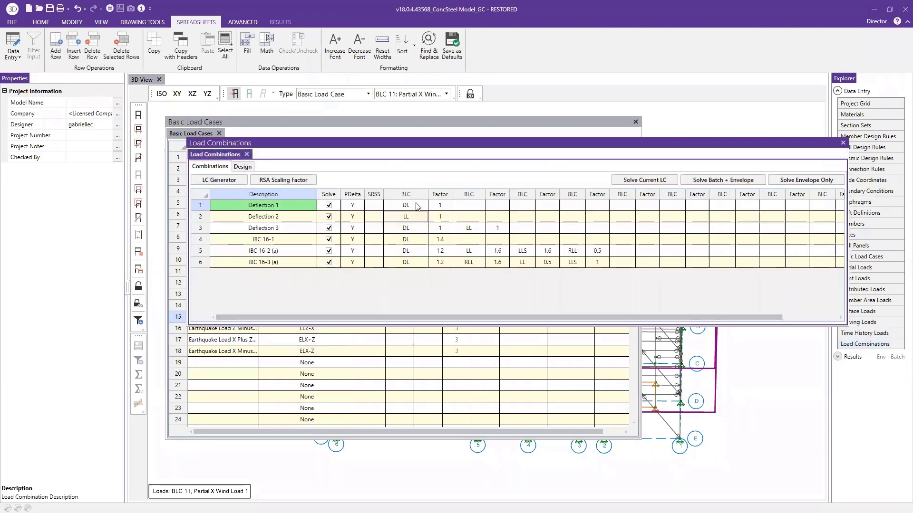
pyautogui.click(407, 208)
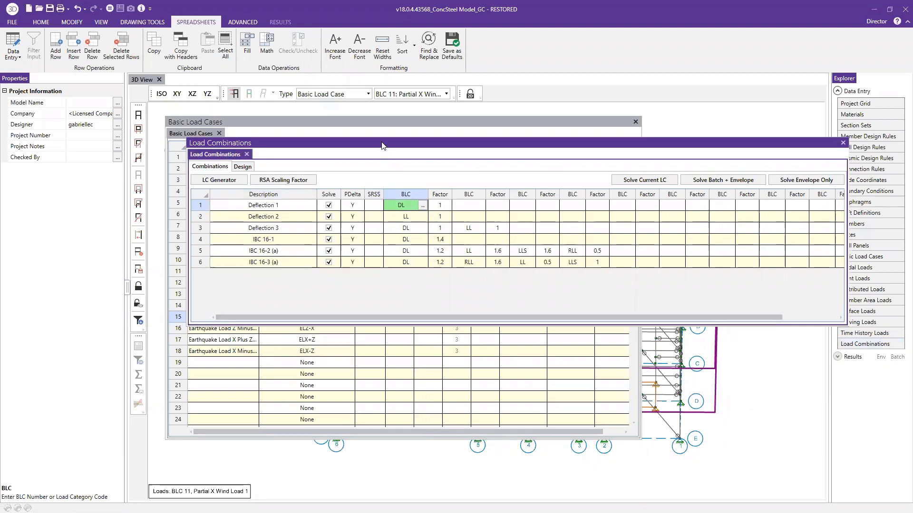
pyautogui.moveTo(383, 146); pyautogui.dragTo(560, 217)
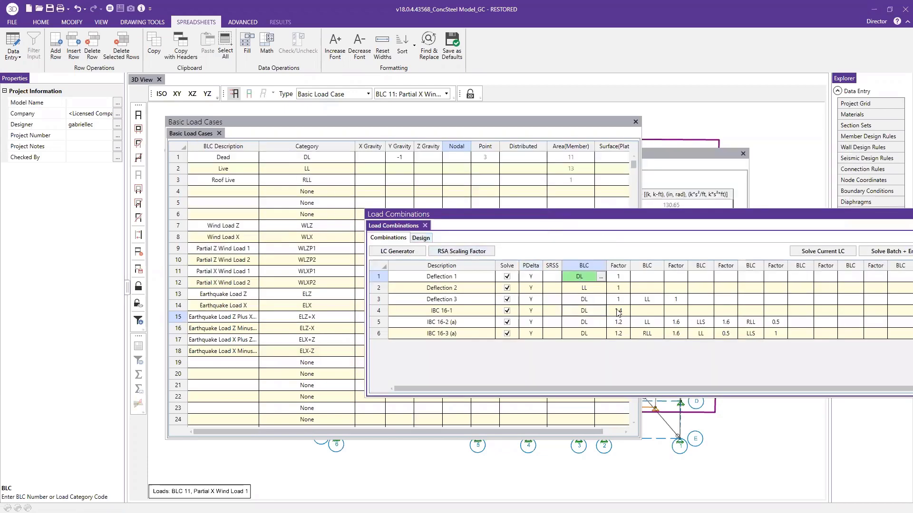
# Close the Basic Load Cases and Nodal Loads spreadsheets and move the Load Combinations spreadsheet fully into view
pyautogui.click(638, 128)
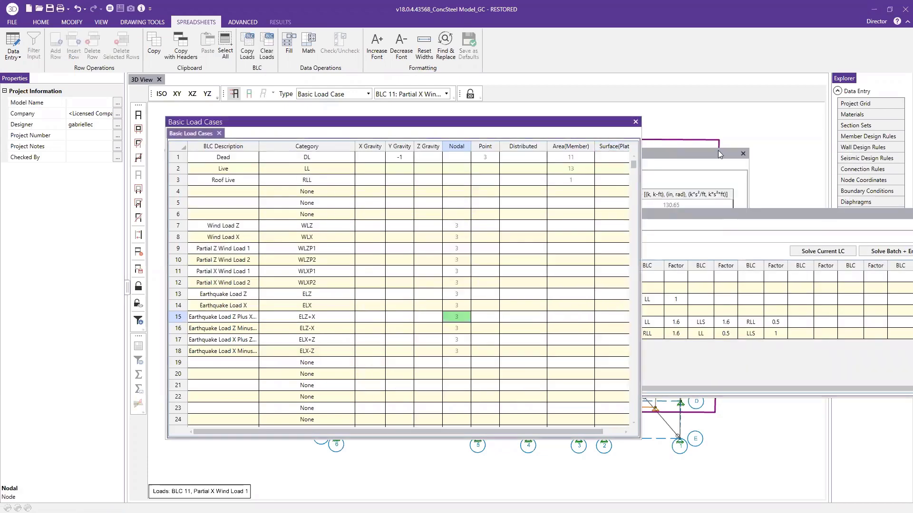
pyautogui.click(636, 122)
pyautogui.click(741, 164)
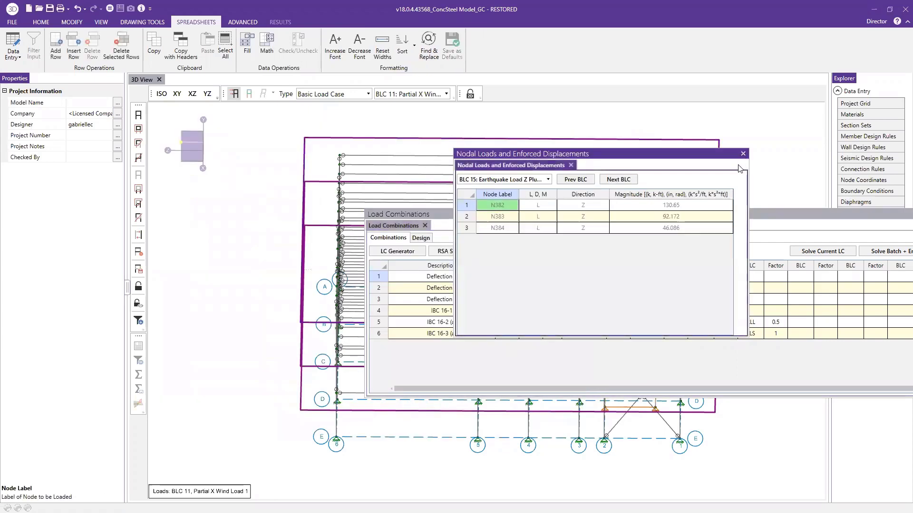
pyautogui.click(743, 154)
pyautogui.click(737, 216)
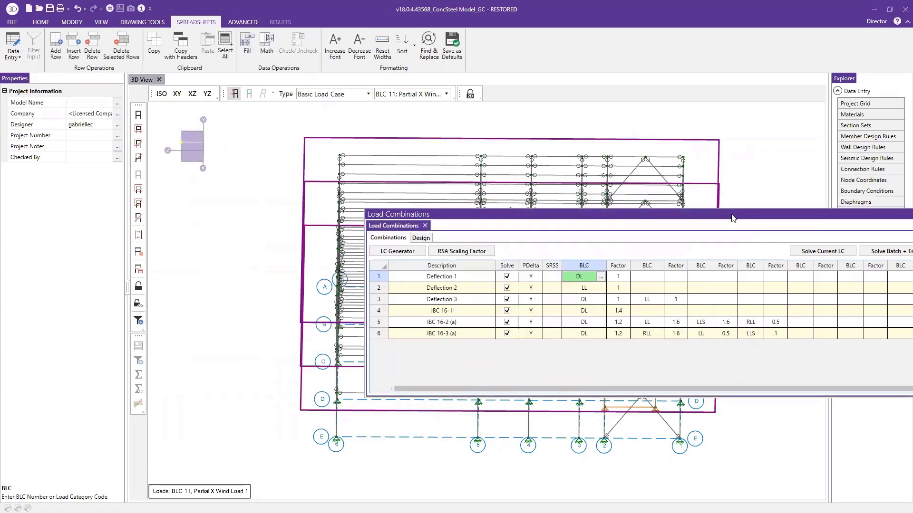
pyautogui.moveTo(733, 218); pyautogui.dragTo(491, 127)
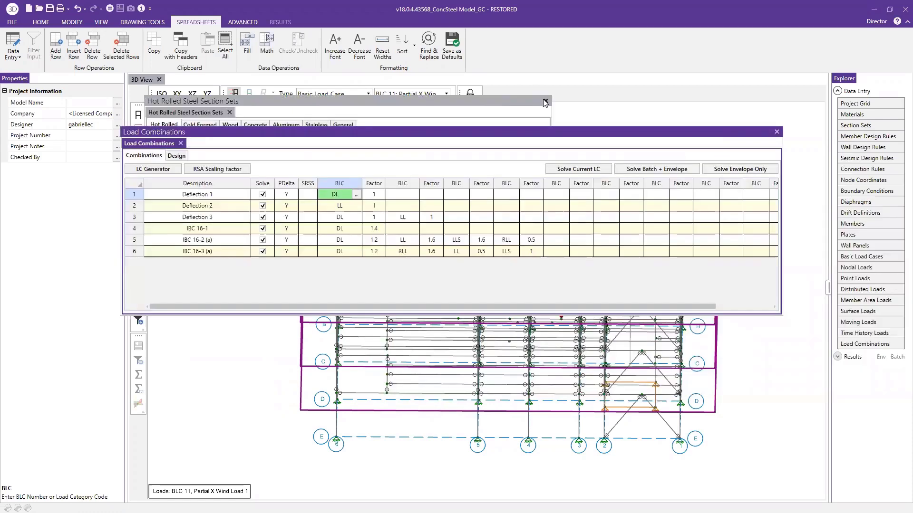
# Close the Hot Rolled Steel Section Sets spreadsheet and generate 2018 IBC Strength wind load combinations using X and Z w/Ecc, Quart
pyautogui.click(545, 103)
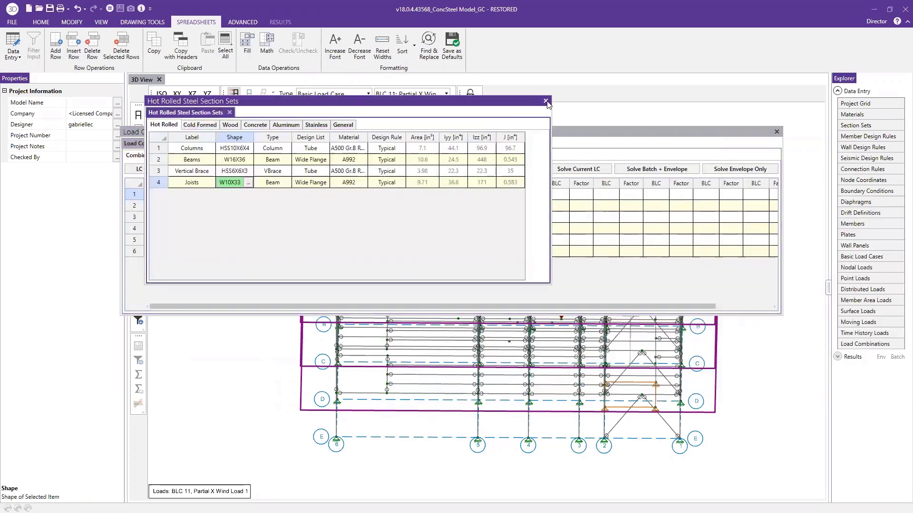
pyautogui.click(546, 101)
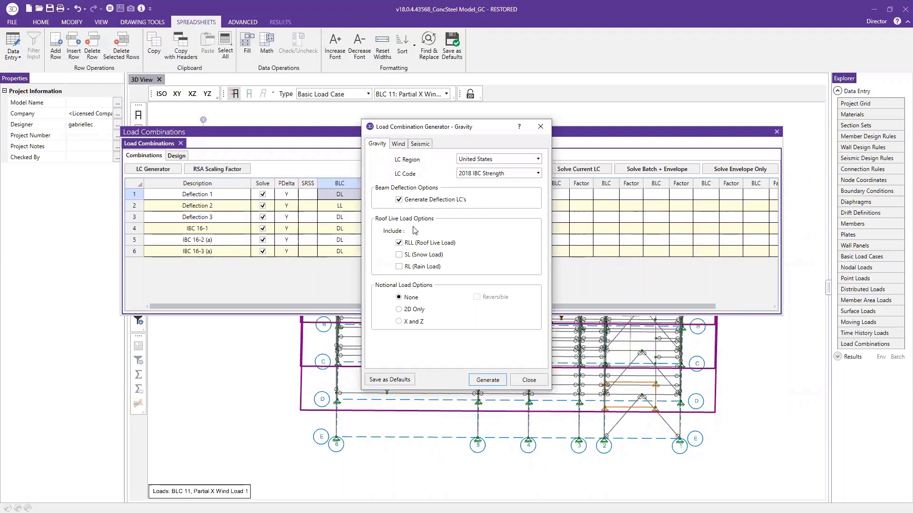
pyautogui.click(399, 144)
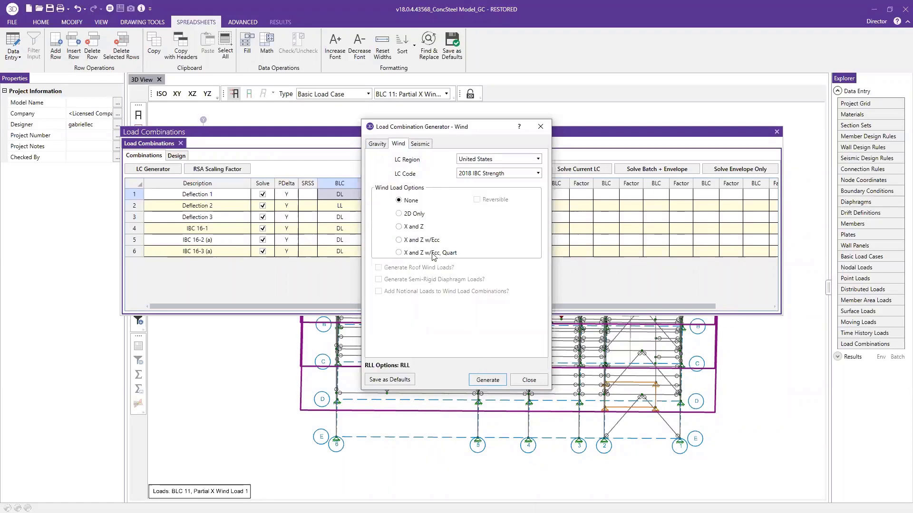
pyautogui.moveTo(469, 126); pyautogui.dragTo(578, 121)
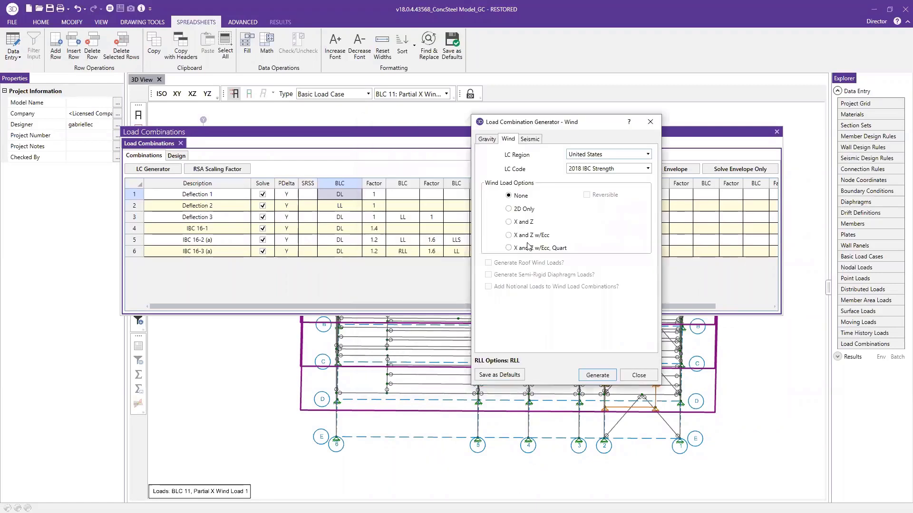
pyautogui.click(527, 223)
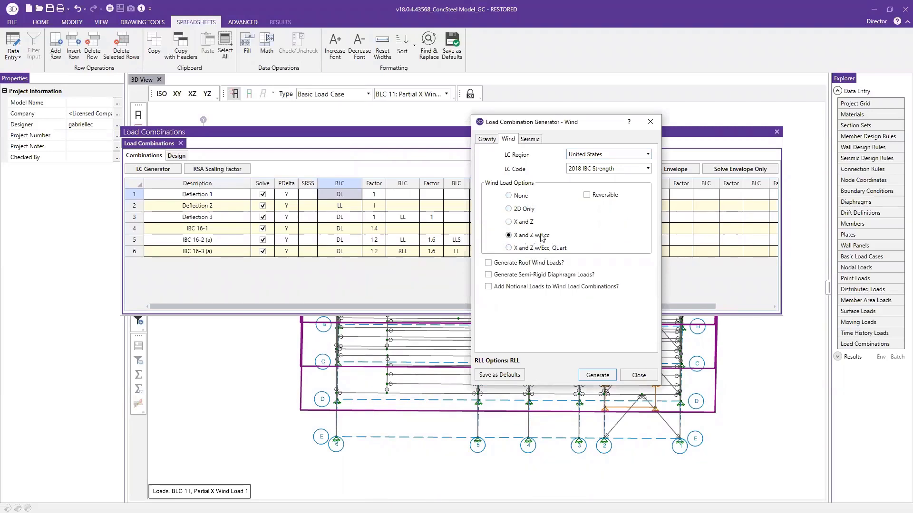
pyautogui.click(533, 250)
pyautogui.click(592, 377)
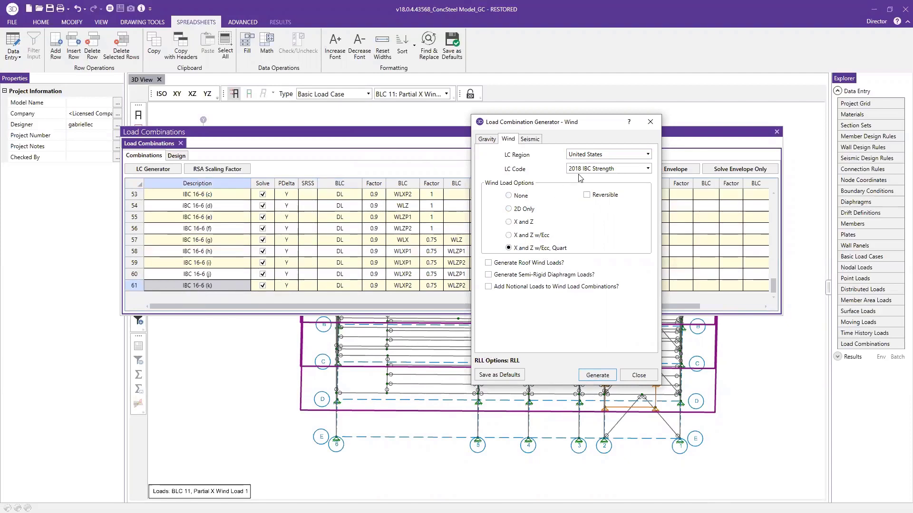
# Generate the seismic load combinations using X and Z w/Ecc with ρ, Ev (vertical) and Non Ortho included, and close the generator
pyautogui.click(530, 139)
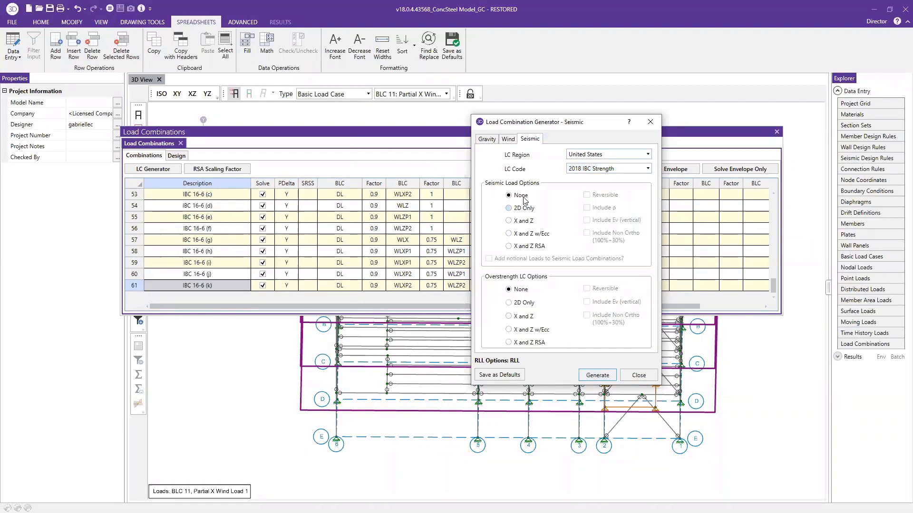
pyautogui.click(509, 234)
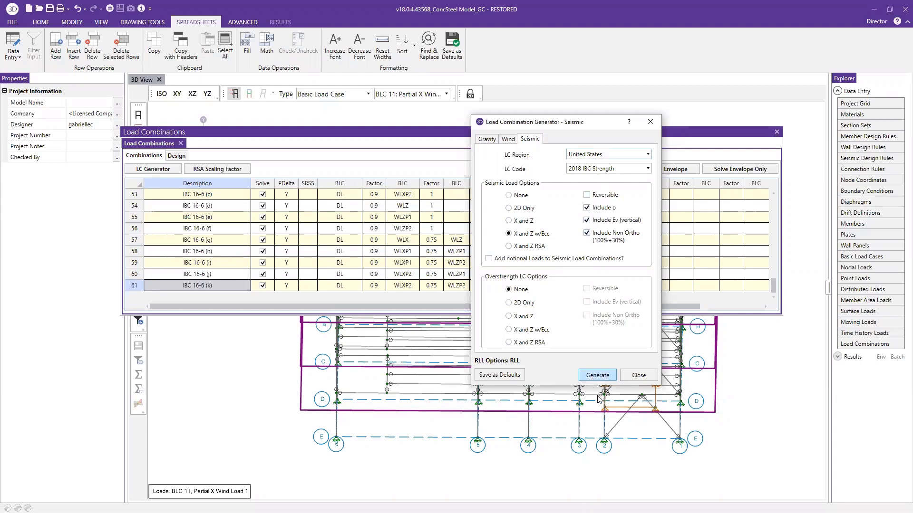
pyautogui.click(638, 375)
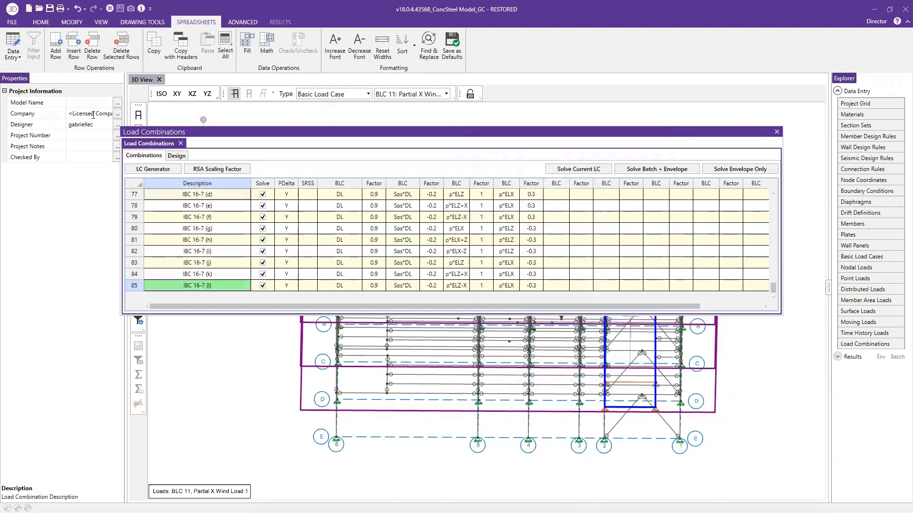
# Set the seismic redundancy factor ρ to 2 in both the Z and X directions in the model settings
pyautogui.click(46, 20)
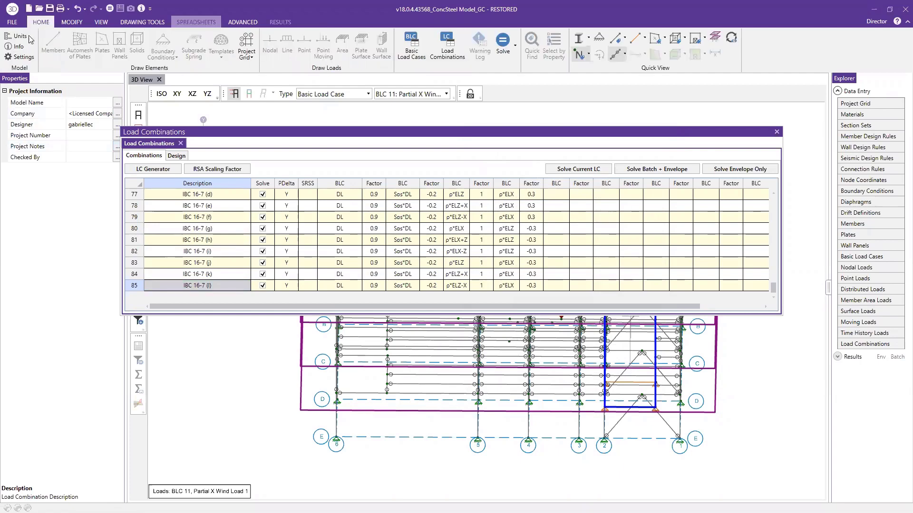
pyautogui.click(22, 58)
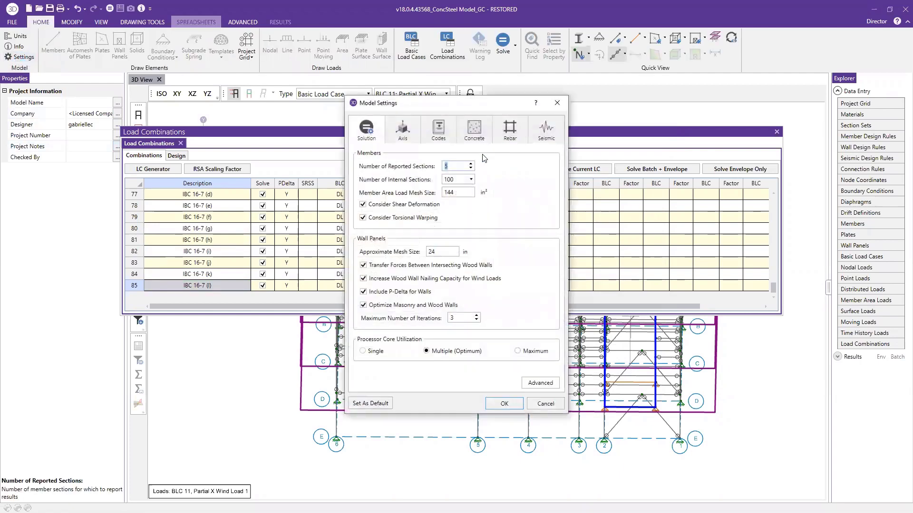
pyautogui.click(545, 131)
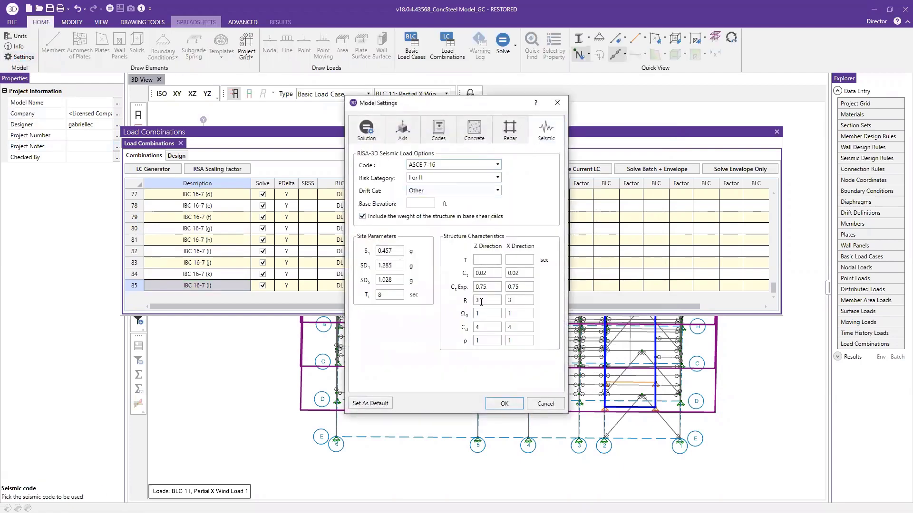
pyautogui.doubleClick(482, 340)
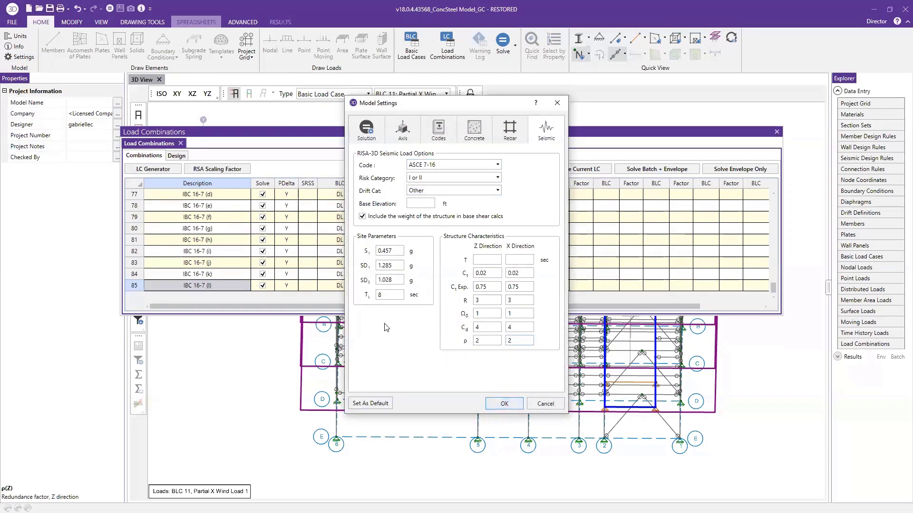
pyautogui.click(505, 404)
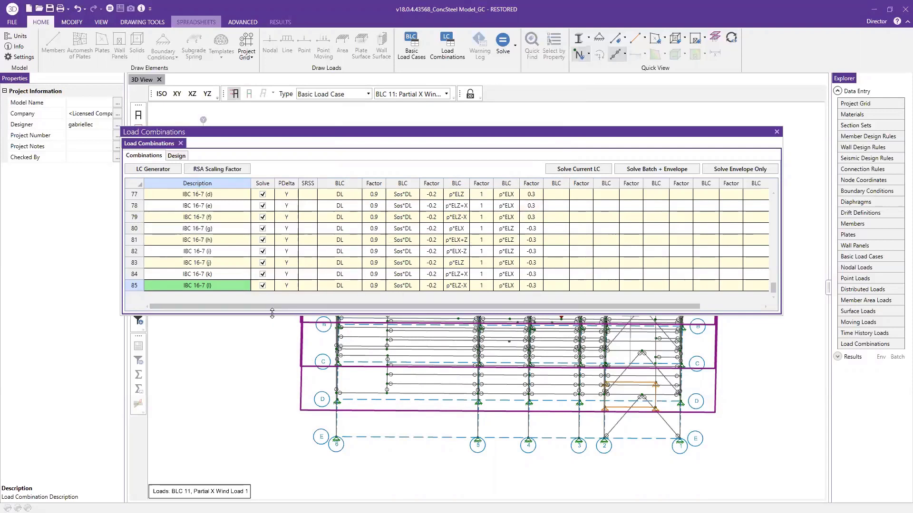
# Enlarge the Load Combinations spreadsheet and exclude the wind combinations in rows 18 to 61 from solving with a blank fill
pyautogui.moveTo(272, 313); pyautogui.dragTo(273, 461)
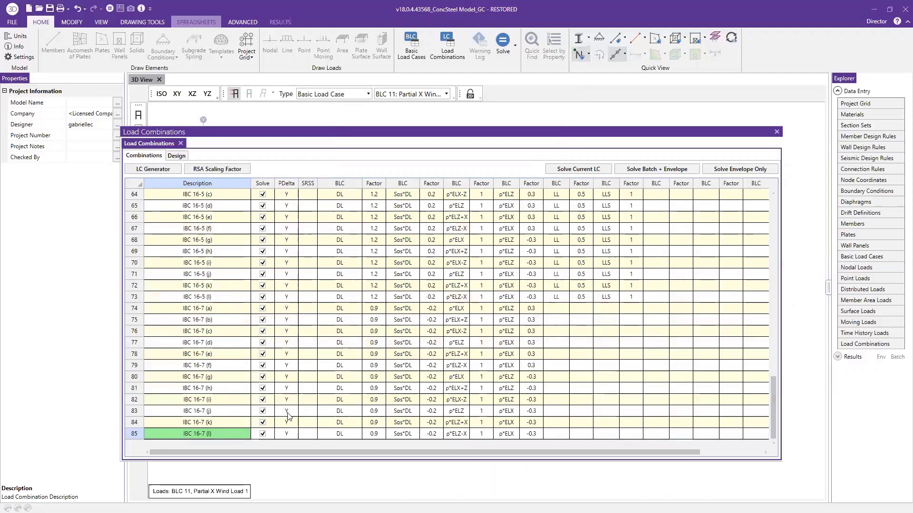
pyautogui.scroll(6, 304, 270)
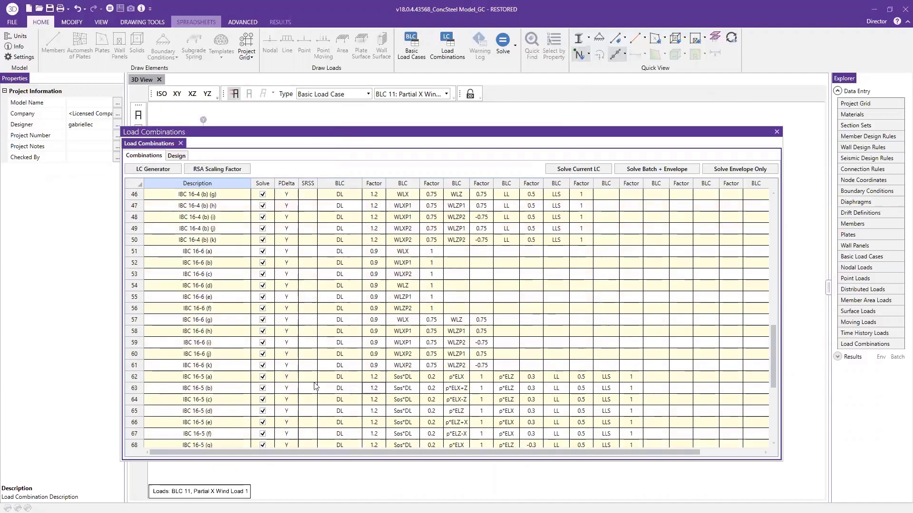
pyautogui.moveTo(270, 370); pyautogui.dragTo(259, 391)
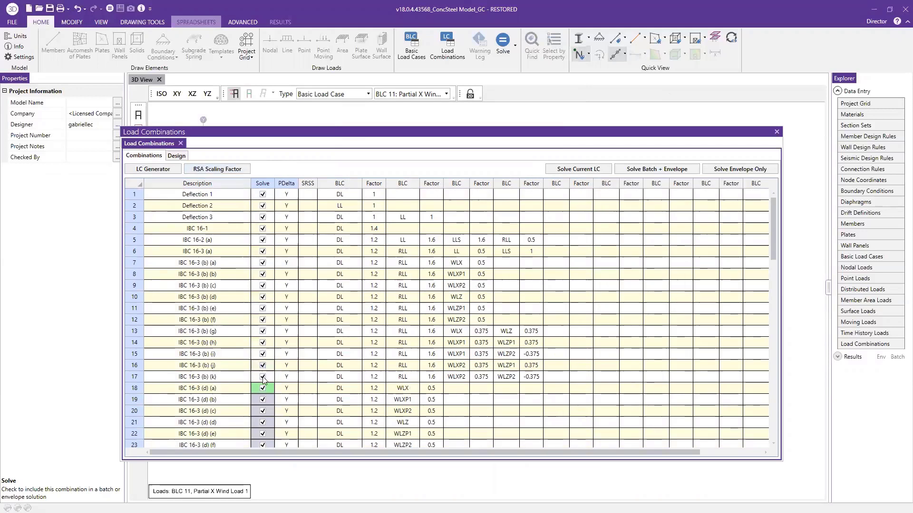
pyautogui.rightClick(268, 402)
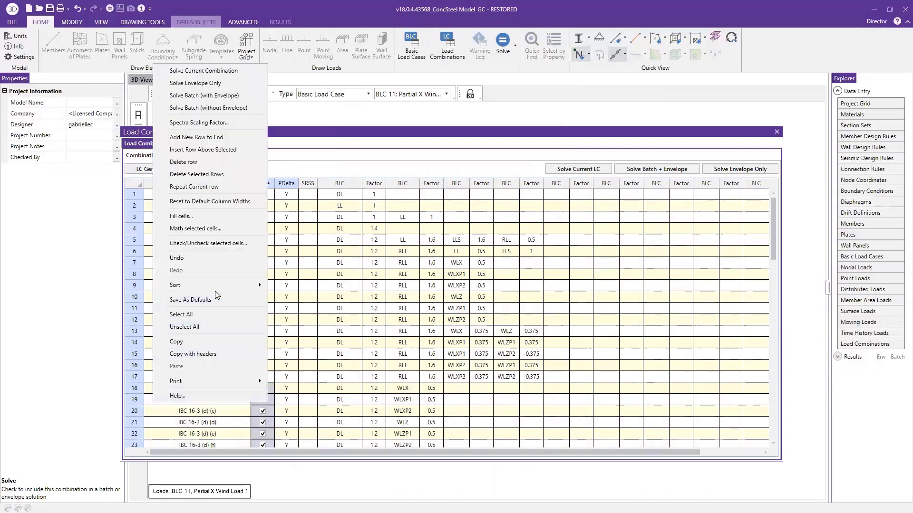
pyautogui.click(214, 216)
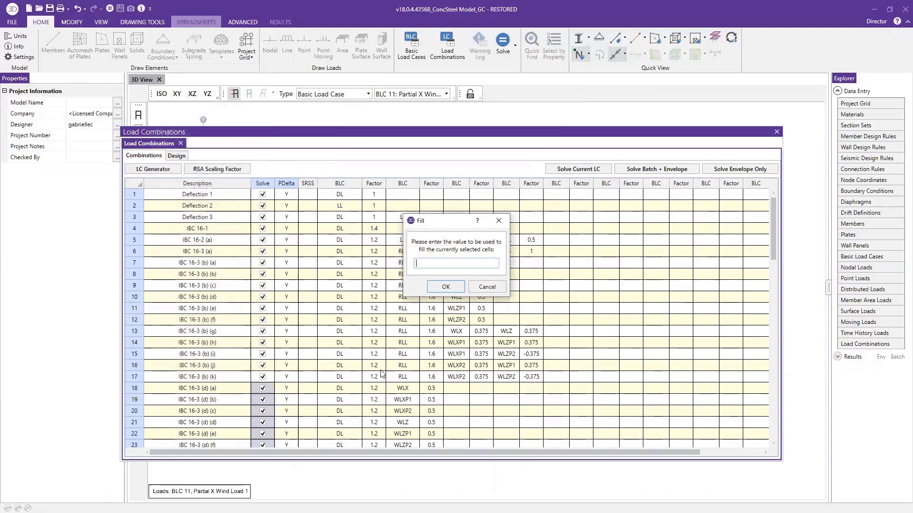
pyautogui.click(437, 288)
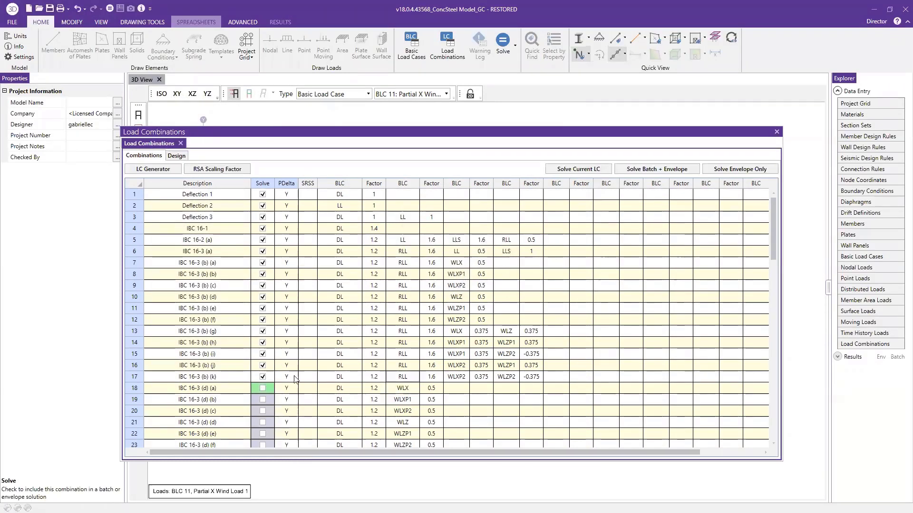
# Exclude the IBC 16-3 (b) wind combinations in rows 7 to 17 from solving with a blank fill
pyautogui.moveTo(267, 376); pyautogui.dragTo(273, 265)
pyautogui.rightClick(270, 273)
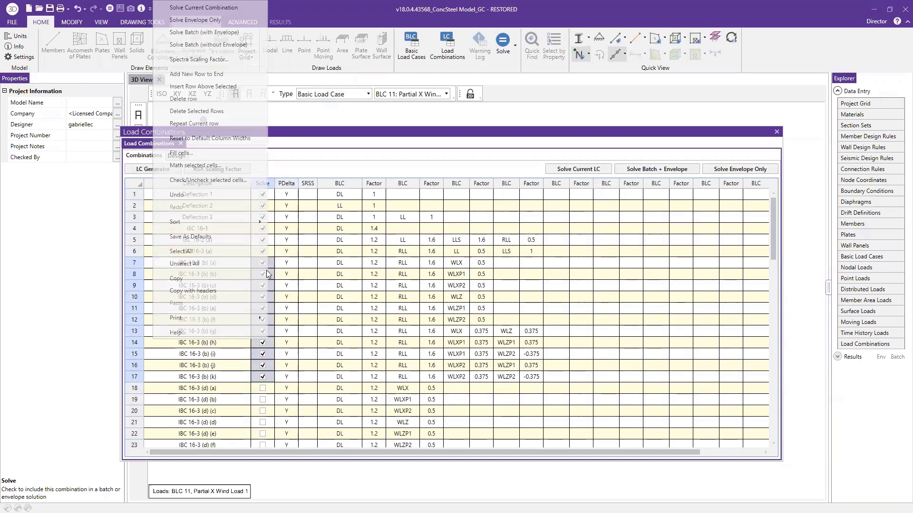
pyautogui.press('Return')
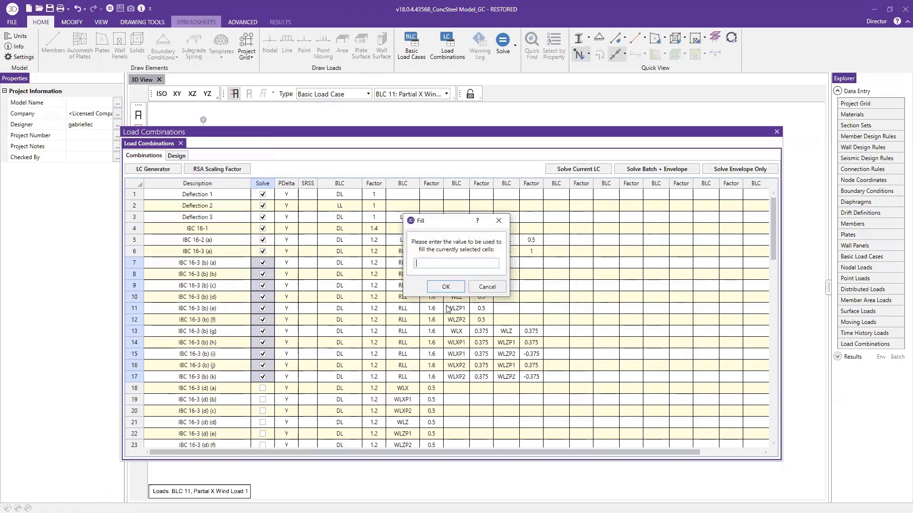
pyautogui.click(446, 295)
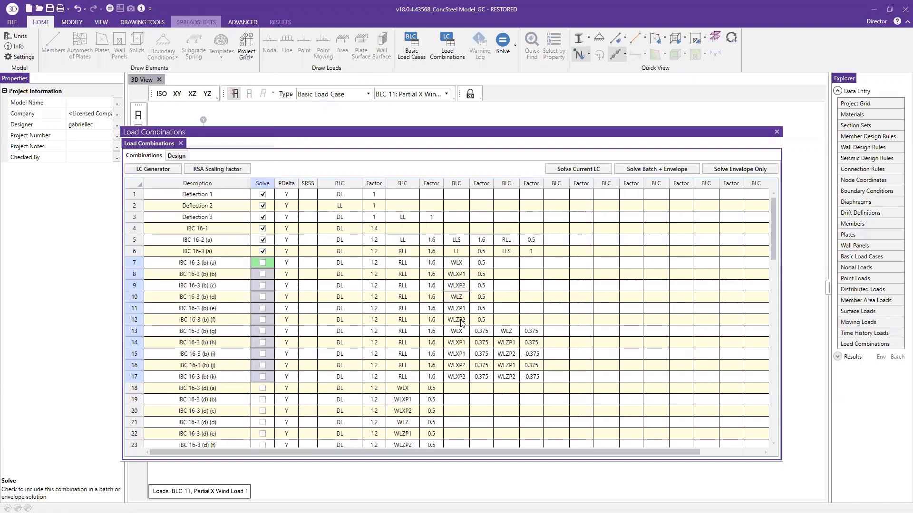
# Run the batch and envelope solution, and close the Envelope Node Reactions and Load Combinations spreadsheets
pyautogui.scroll(-7, 456, 361)
pyautogui.scroll(-9, 457, 361)
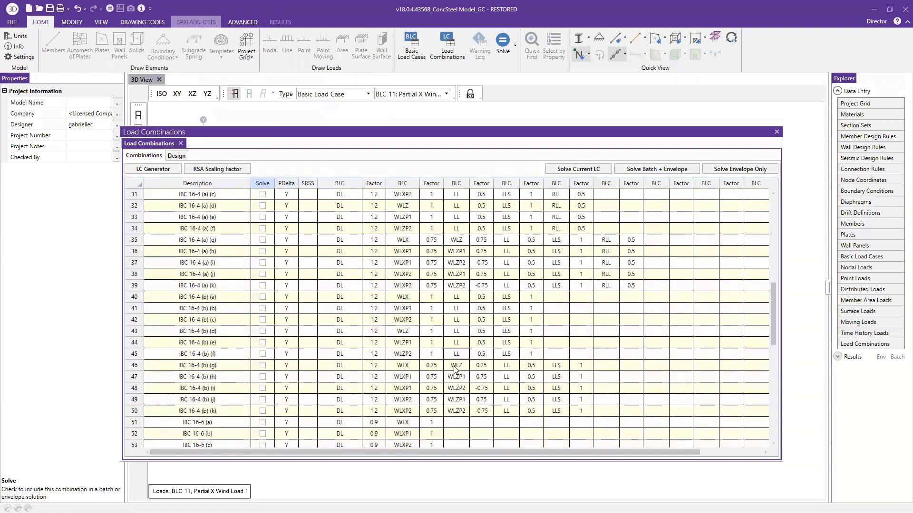
pyautogui.scroll(-5, 460, 392)
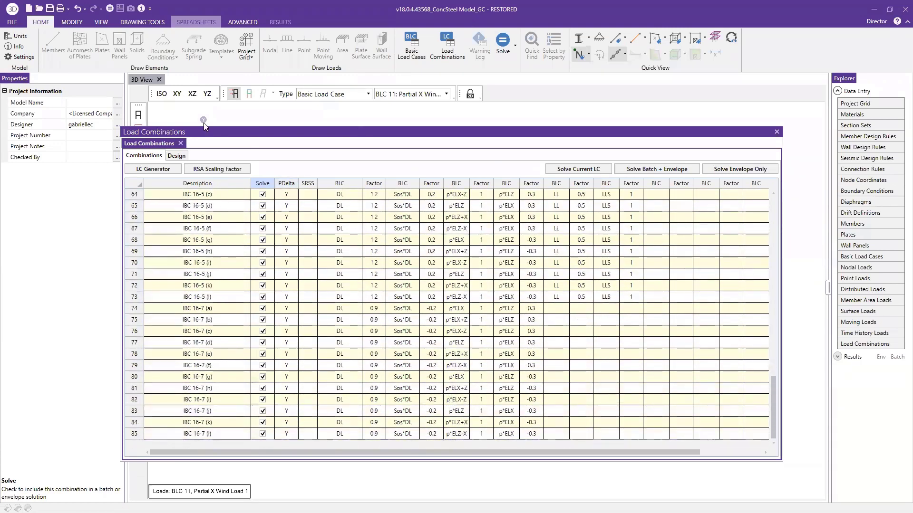
pyautogui.click(669, 169)
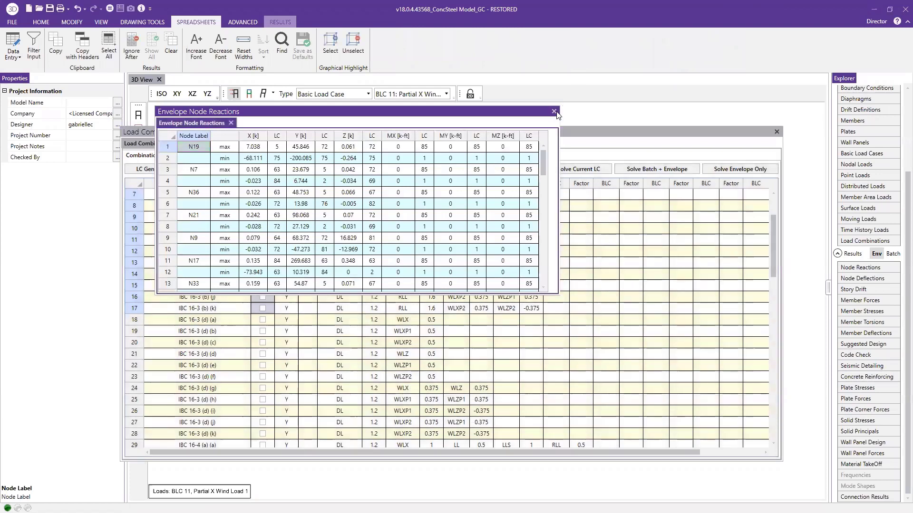
pyautogui.click(554, 112)
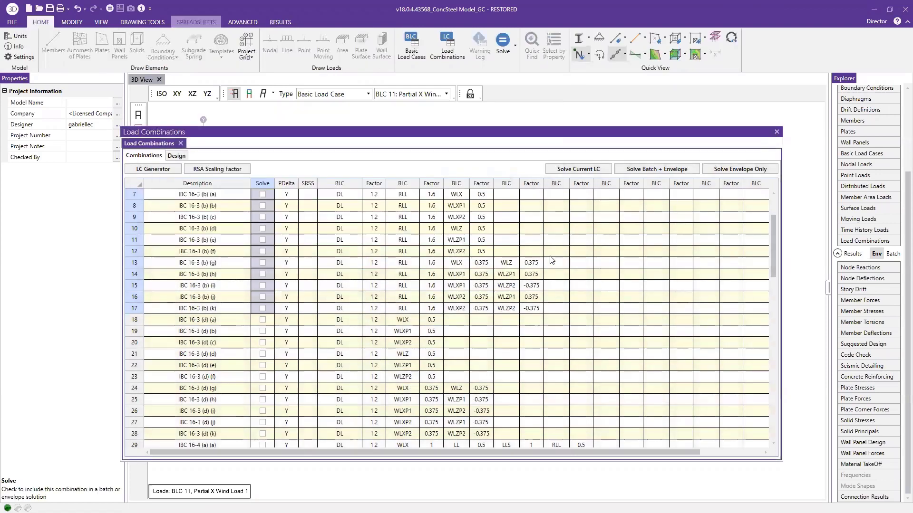
pyautogui.click(776, 131)
# Open the envelope node deflection results and enlarge their spreadsheet to show more rows
pyautogui.scroll(-2, 298, 270)
pyautogui.scroll(1, 298, 270)
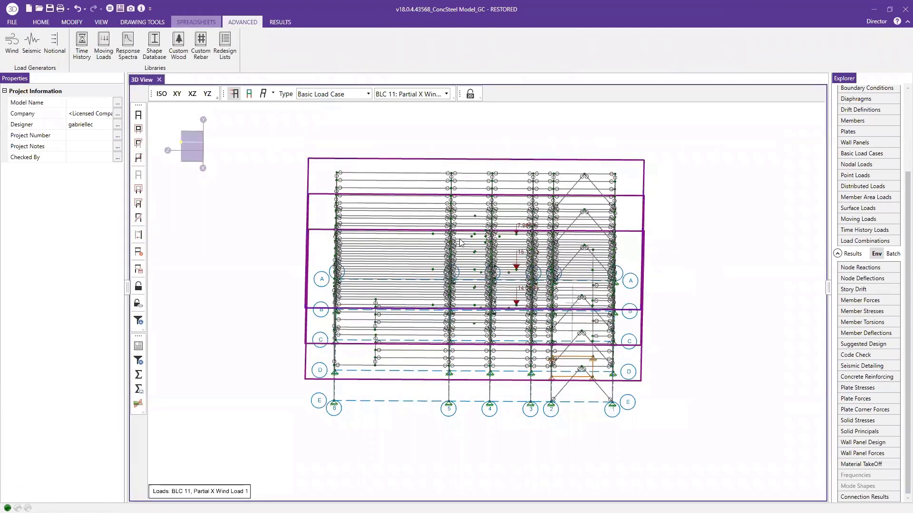
pyautogui.keyDown('ctrl'); pyautogui.moveTo(600, 374); pyautogui.dragTo(606, 359, button='middle'); pyautogui.keyUp('ctrl')
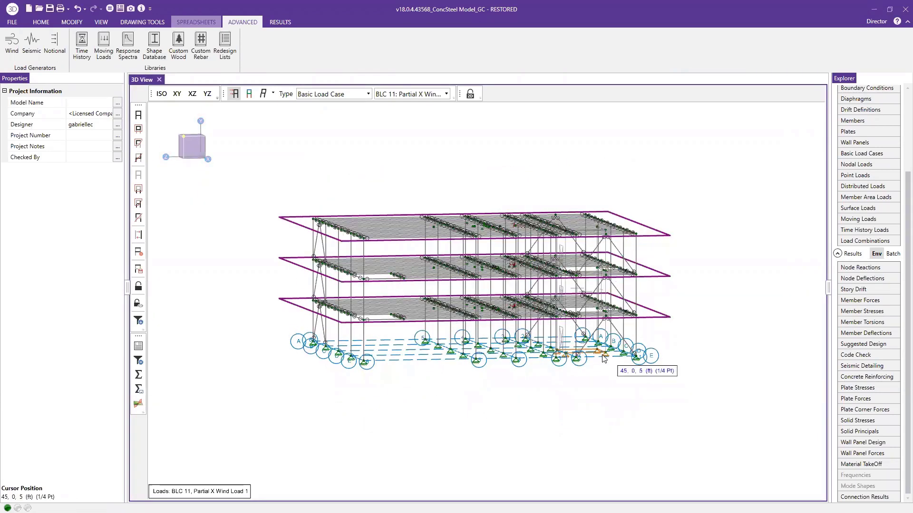
pyautogui.click(861, 279)
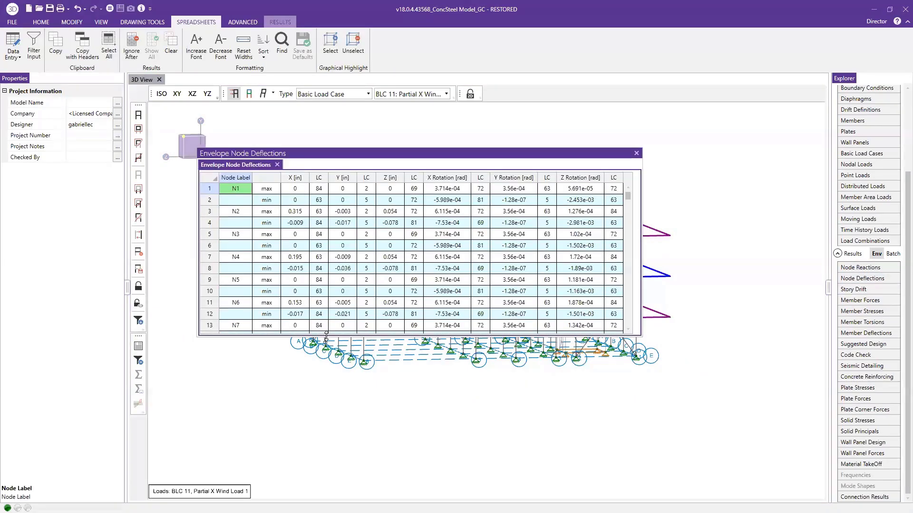
pyautogui.moveTo(326, 337); pyautogui.dragTo(341, 462)
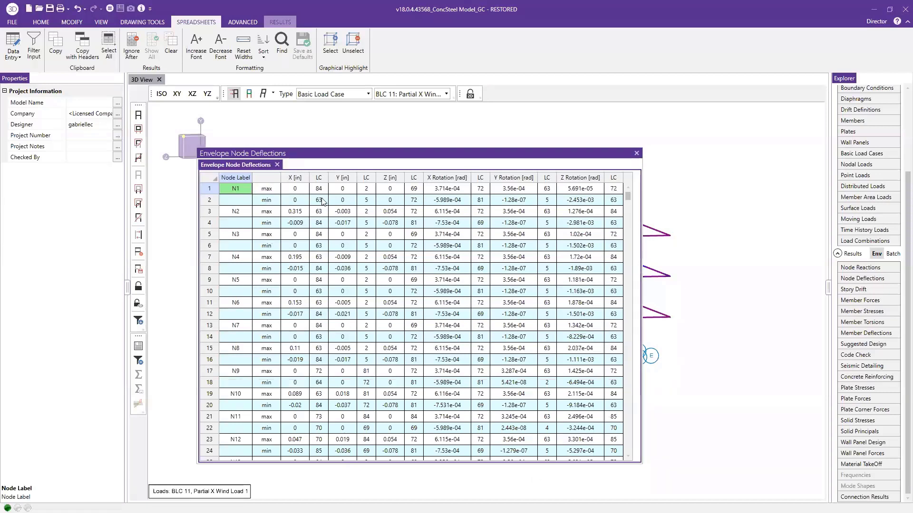
# Sort the envelope node deflections by the X column from absolute maximum to absolute minimum
pyautogui.click(296, 178)
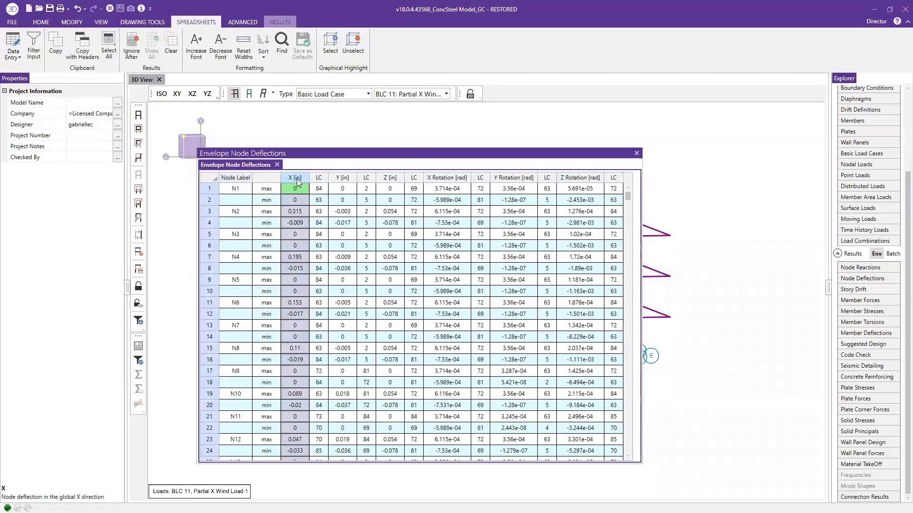
pyautogui.rightClick(296, 179)
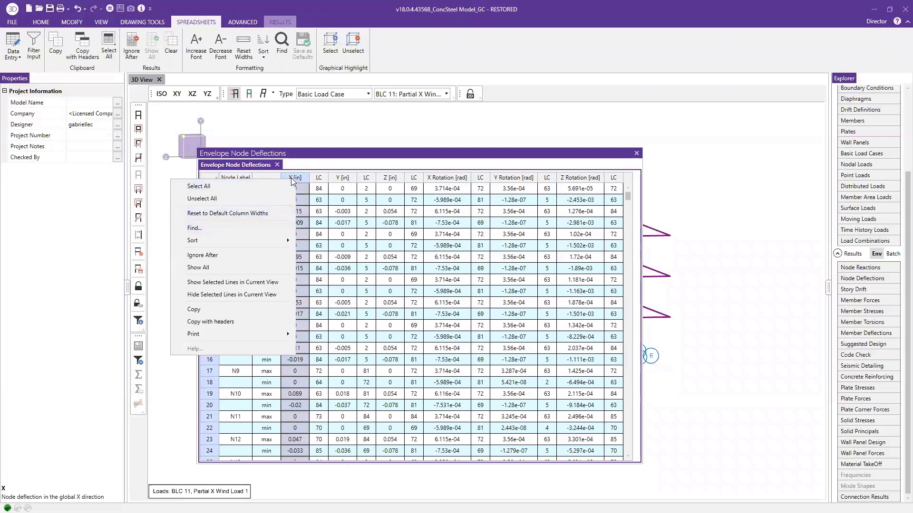
pyautogui.moveTo(207, 239)
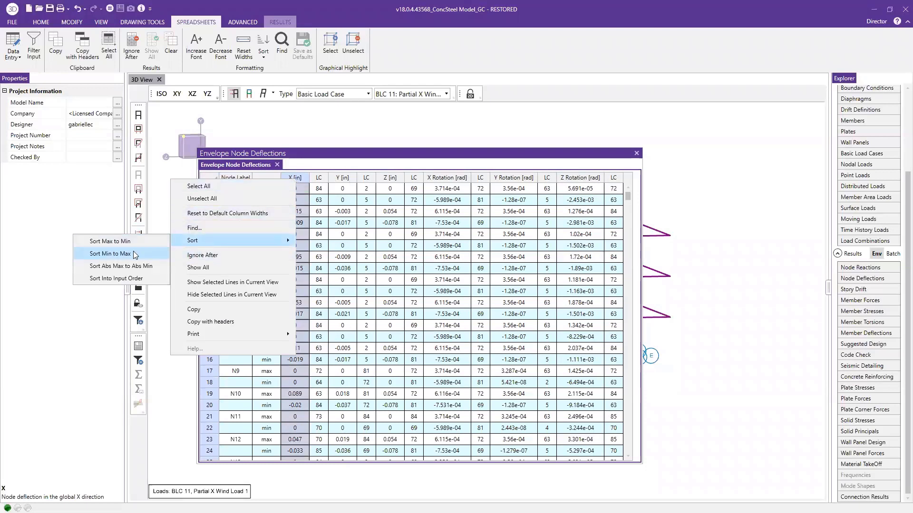
pyautogui.click(136, 266)
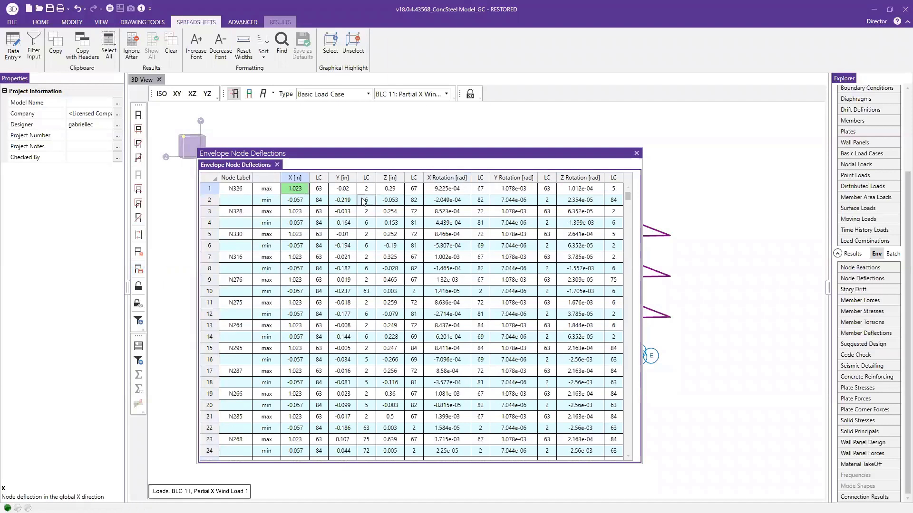
# Sort the envelope node deflections by the Z column from absolute maximum to absolute minimum and check the governing load combination
pyautogui.click(387, 179)
pyautogui.rightClick(384, 181)
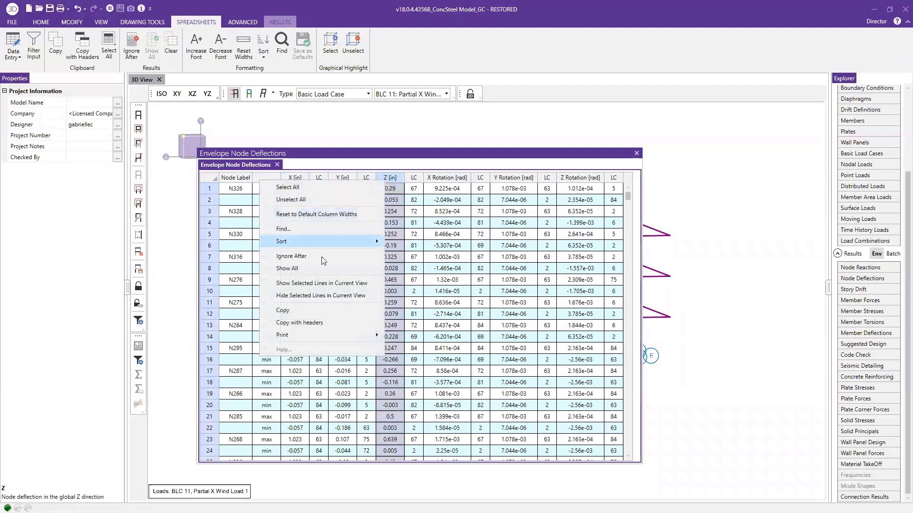
pyautogui.moveTo(295, 242)
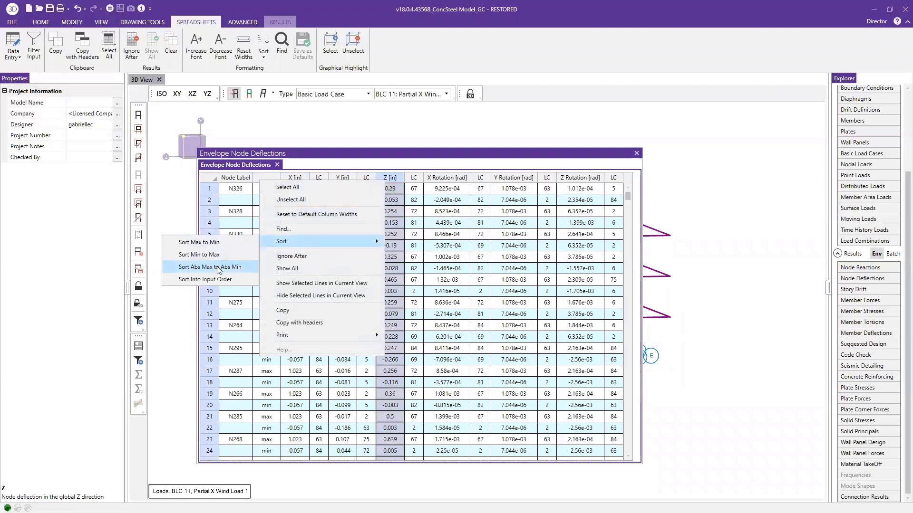
pyautogui.click(209, 266)
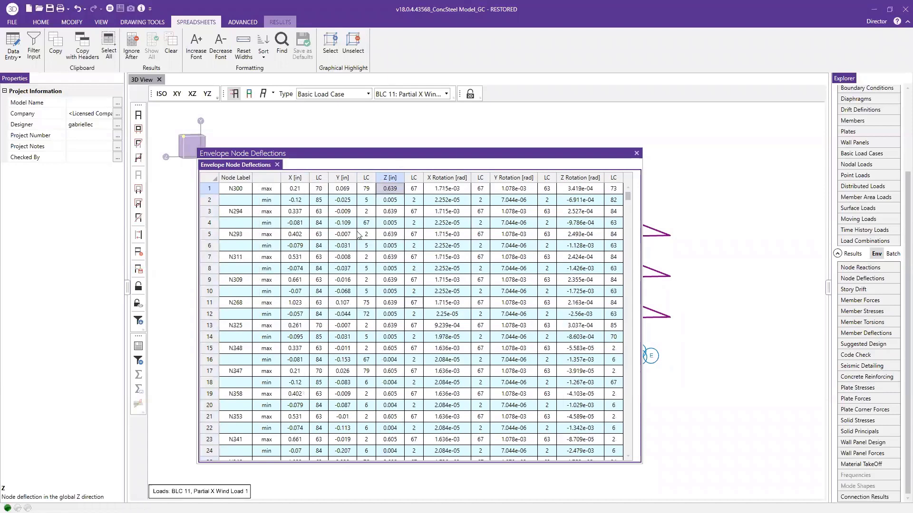
pyautogui.click(412, 190)
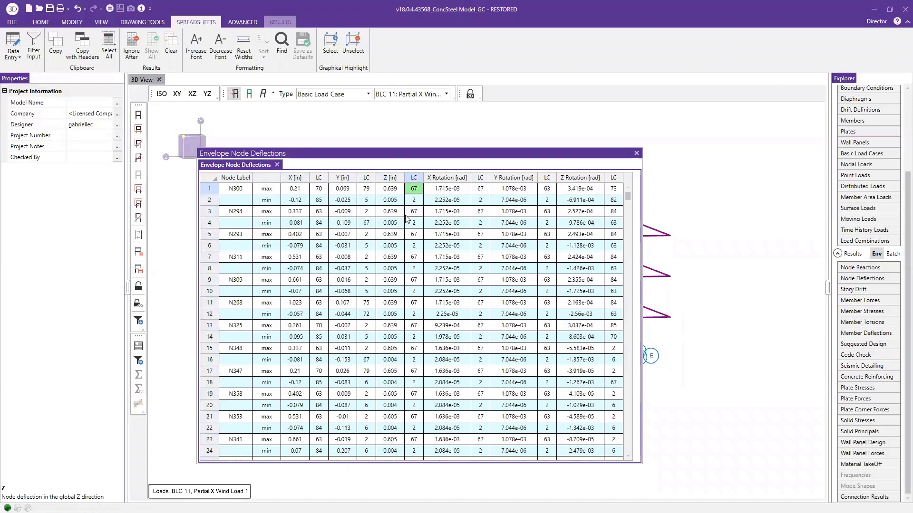
# Re-sort the node deflections by the X column from absolute maximum to absolute minimum, check the governing load combination, and close the spreadsheet
pyautogui.click(300, 179)
pyautogui.rightClick(299, 177)
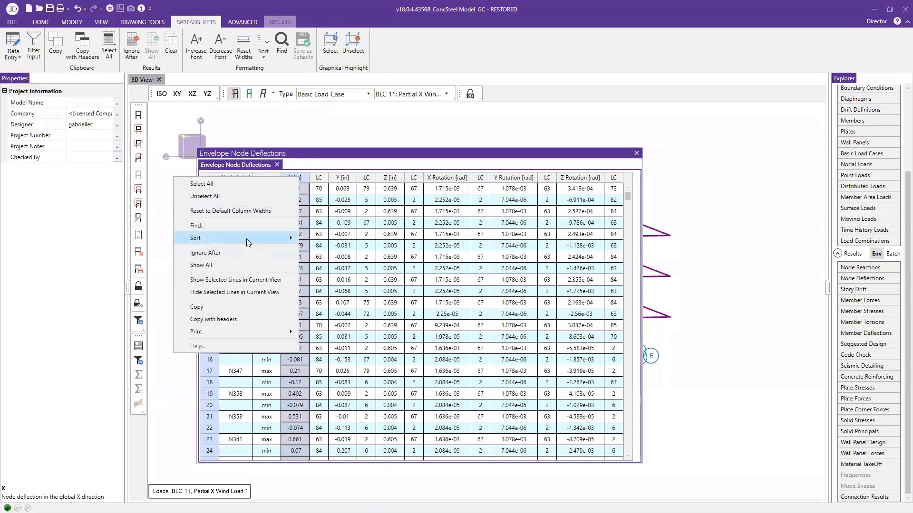
pyautogui.moveTo(246, 238)
pyautogui.click(133, 260)
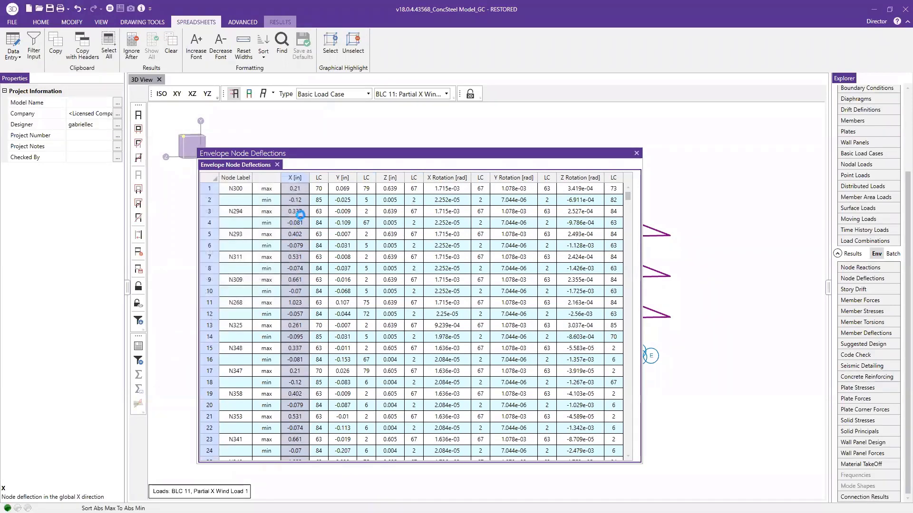
pyautogui.click(317, 190)
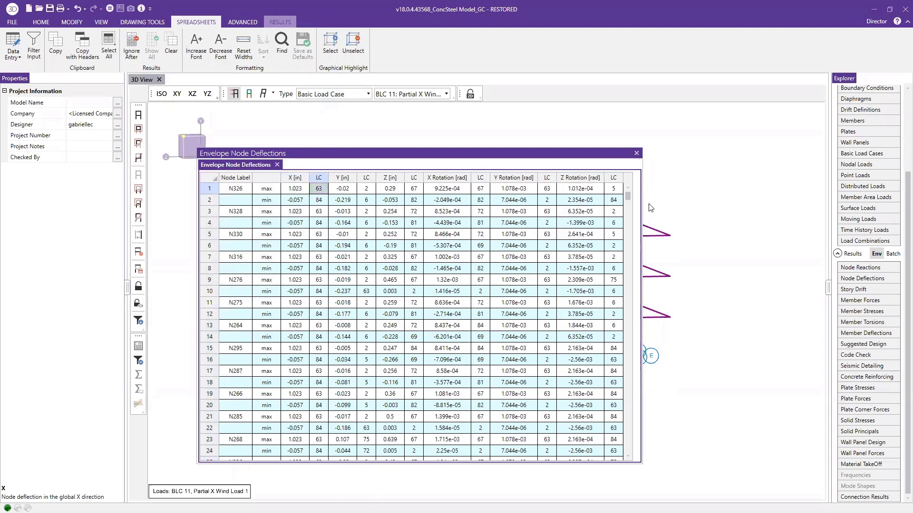
pyautogui.click(637, 153)
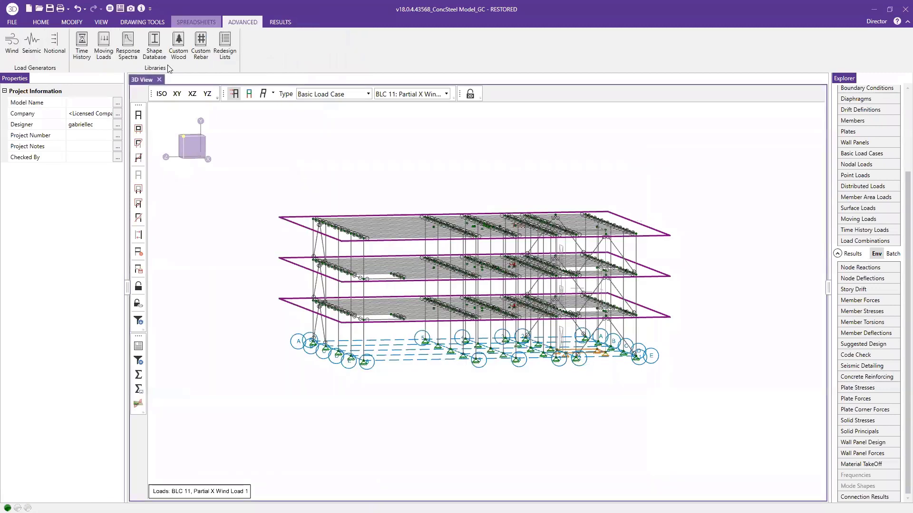
pyautogui.click(402, 94)
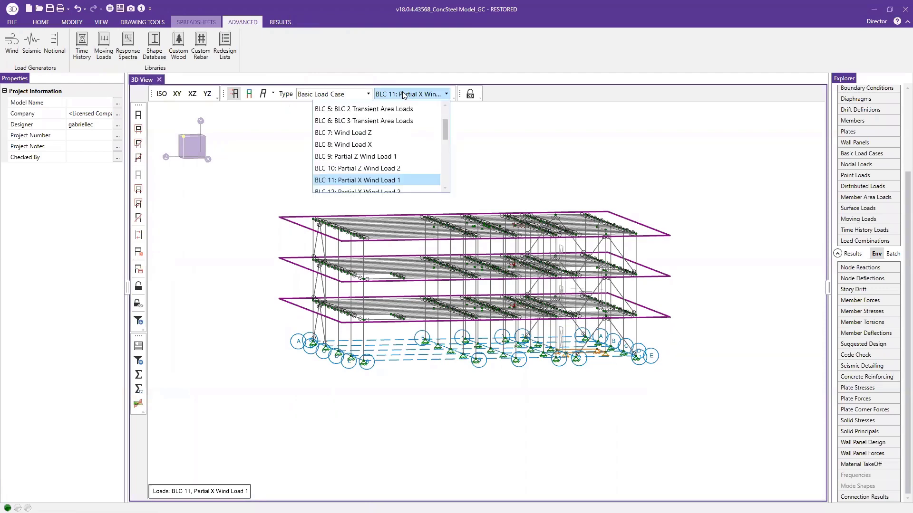
pyautogui.click(412, 94)
pyautogui.click(414, 94)
pyautogui.scroll(-3, 414, 135)
pyautogui.click(214, 157)
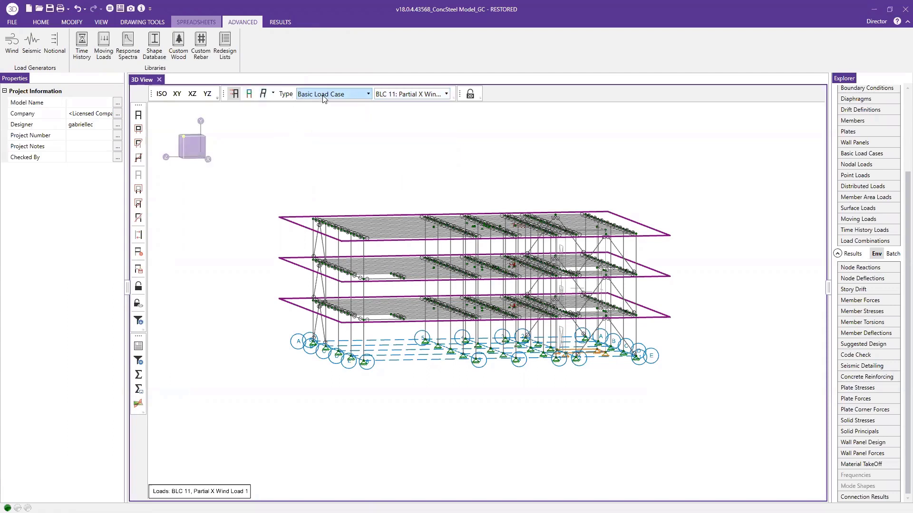
# Switch the displayed loads in the 3D view from basic load cases to load combination LC 65: IBC 16-5 (d)
pyautogui.click(349, 94)
pyautogui.click(334, 117)
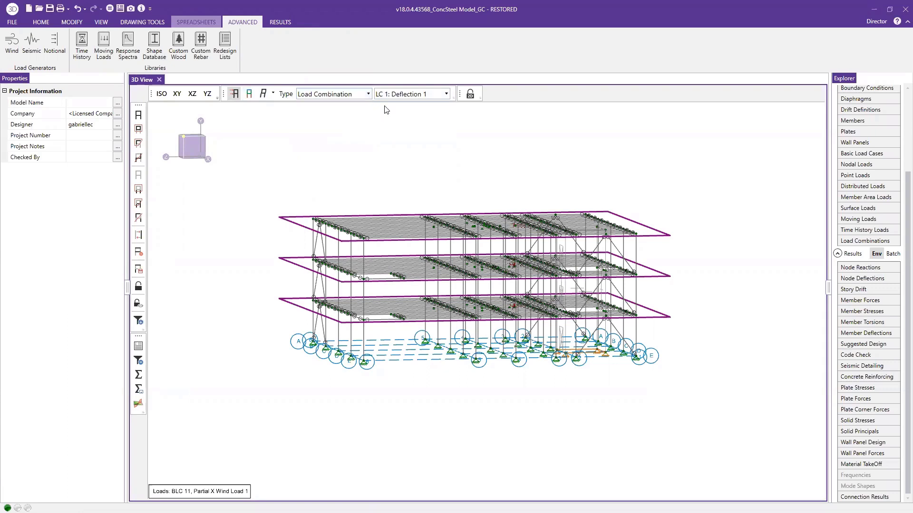
pyautogui.click(412, 95)
pyautogui.scroll(-10, 411, 169)
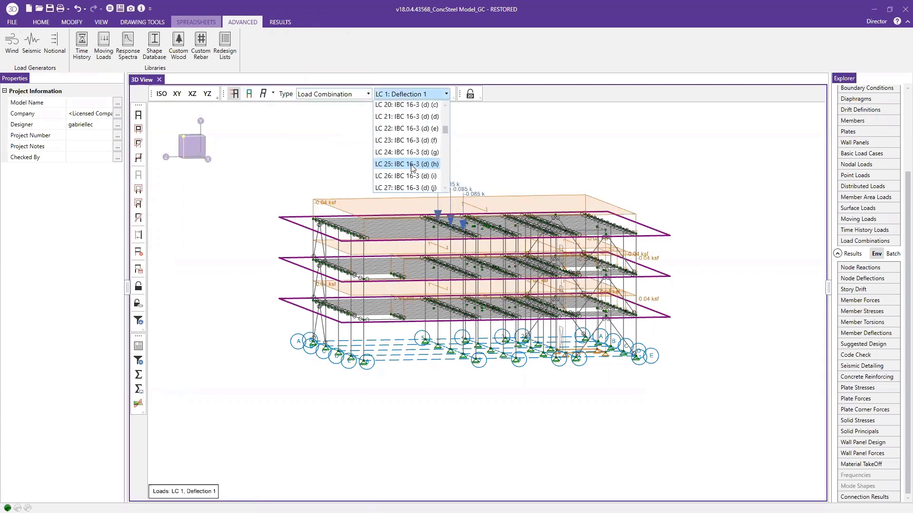
pyautogui.scroll(-10, 412, 172)
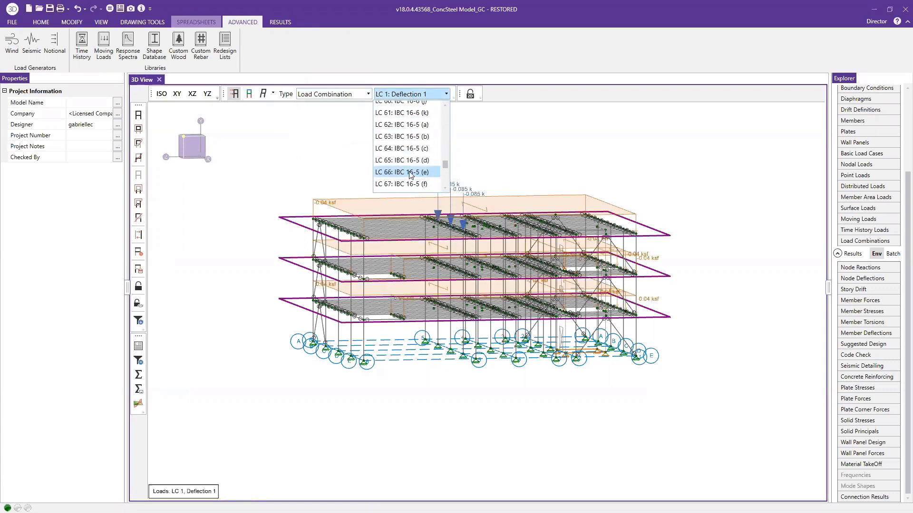
pyautogui.click(405, 161)
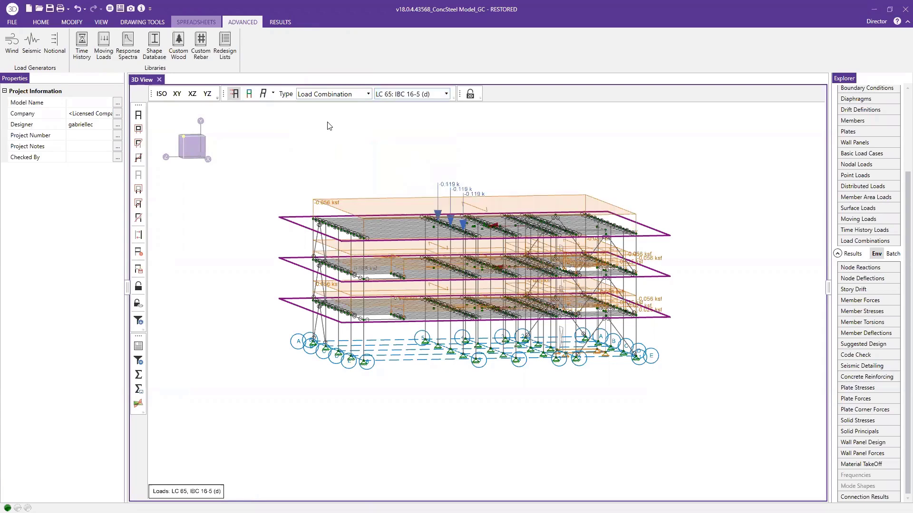
# View the deflected shape for LC 65, return to the loads display, and examine the lateral loads on the diaphragms up close
pyautogui.click(263, 94)
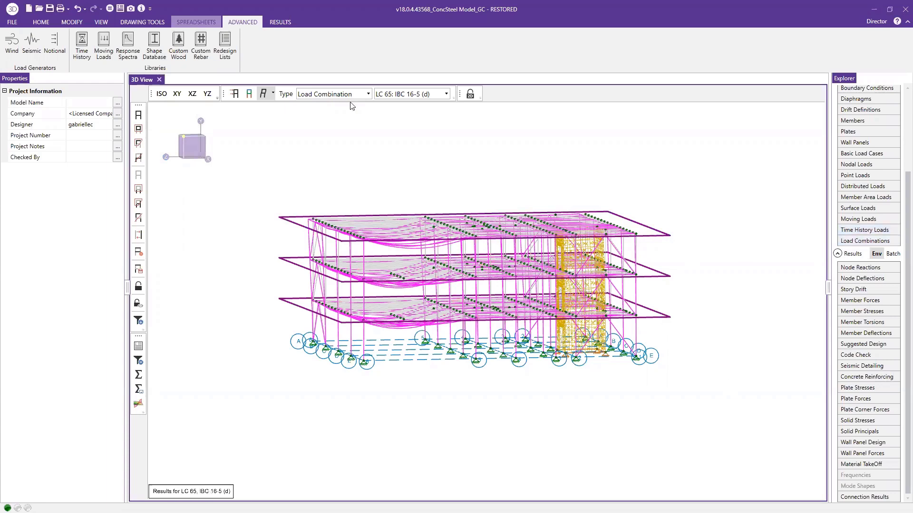
pyautogui.click(235, 95)
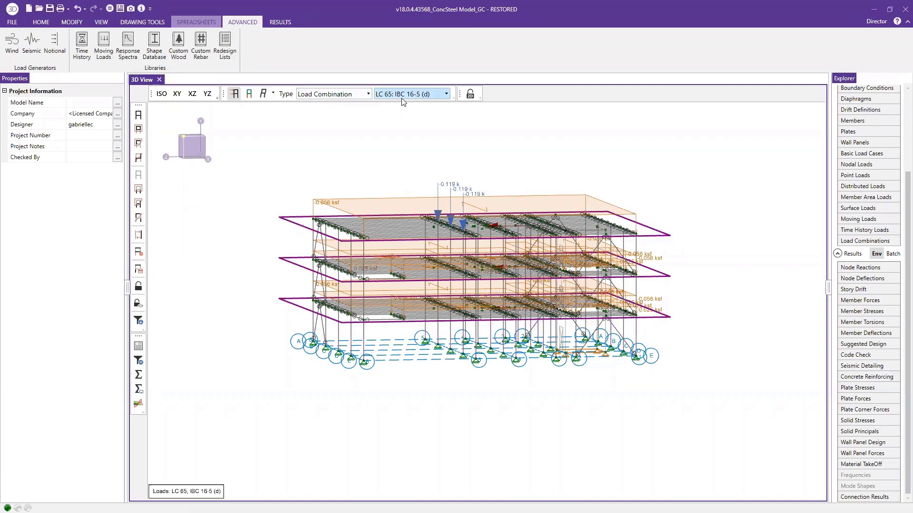
pyautogui.scroll(5, 500, 250)
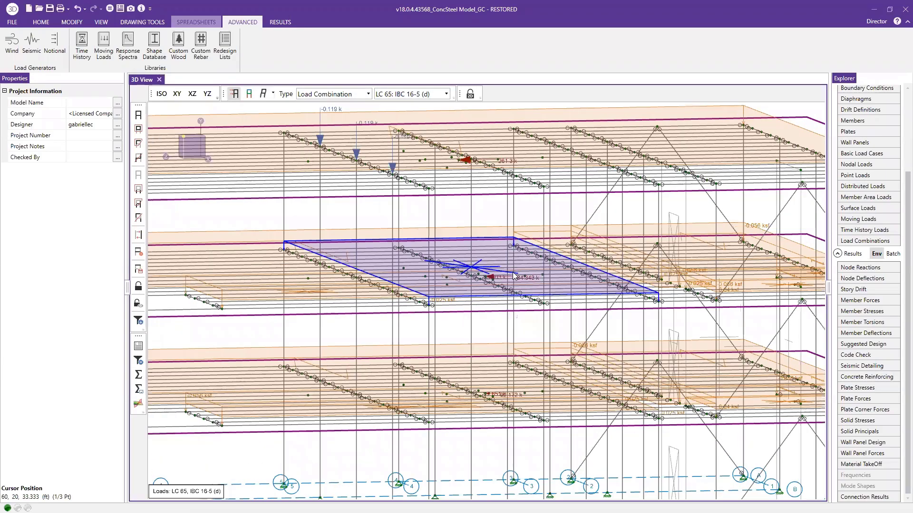
pyautogui.scroll(6, 513, 275)
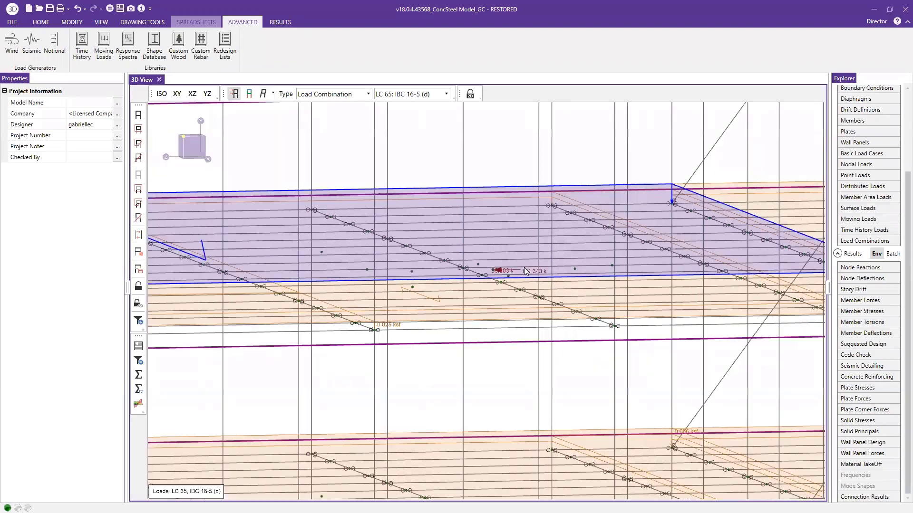
pyautogui.scroll(-6, 525, 271)
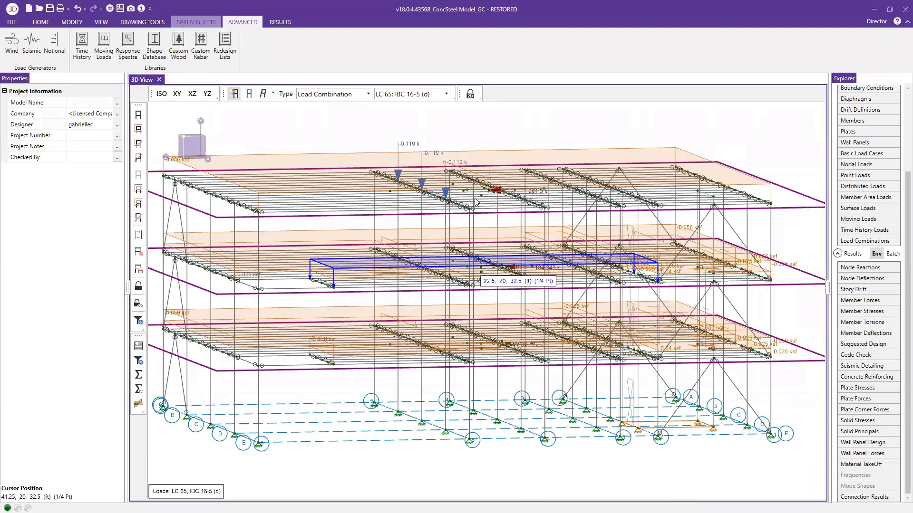
pyautogui.scroll(-4, 498, 245)
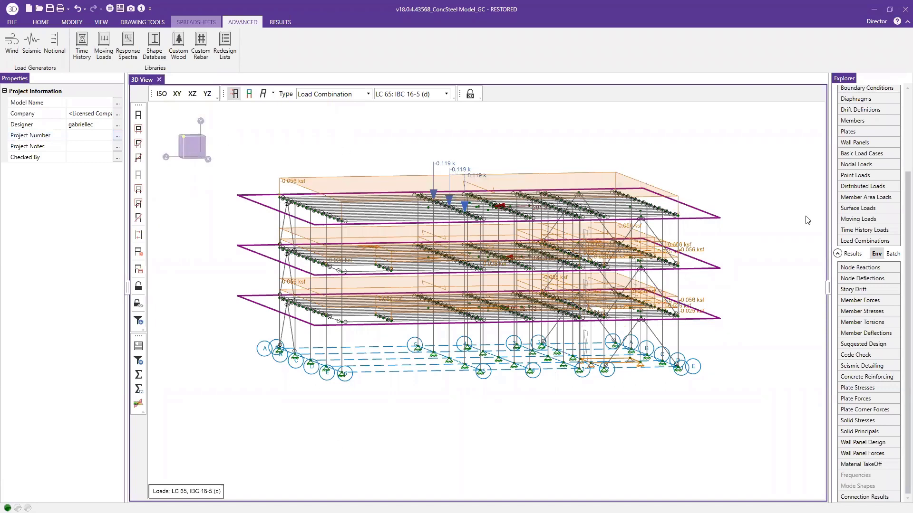
# Review the envelope hot rolled steel code checks sorted by Code Check from absolute maximum to absolute minimum, and close the spreadsheet
pyautogui.click(868, 357)
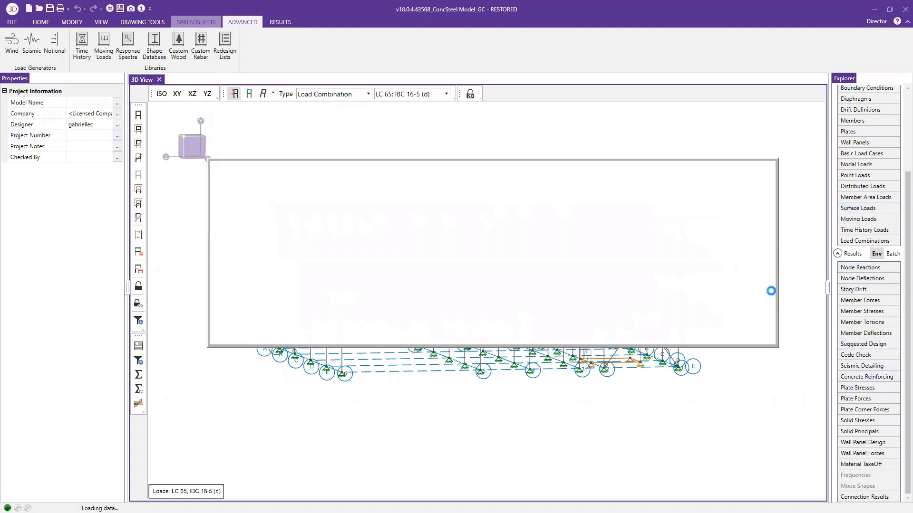
pyautogui.click(330, 202)
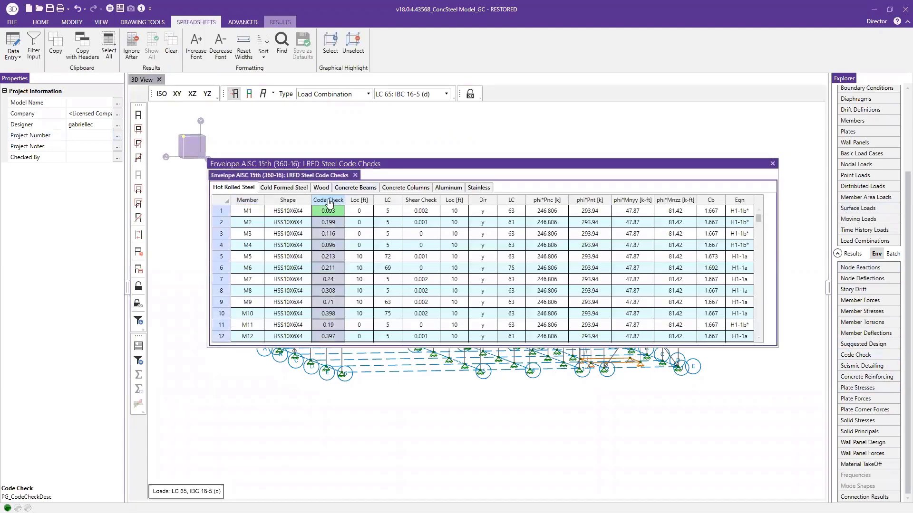
pyautogui.rightClick(328, 201)
pyautogui.moveTo(237, 281)
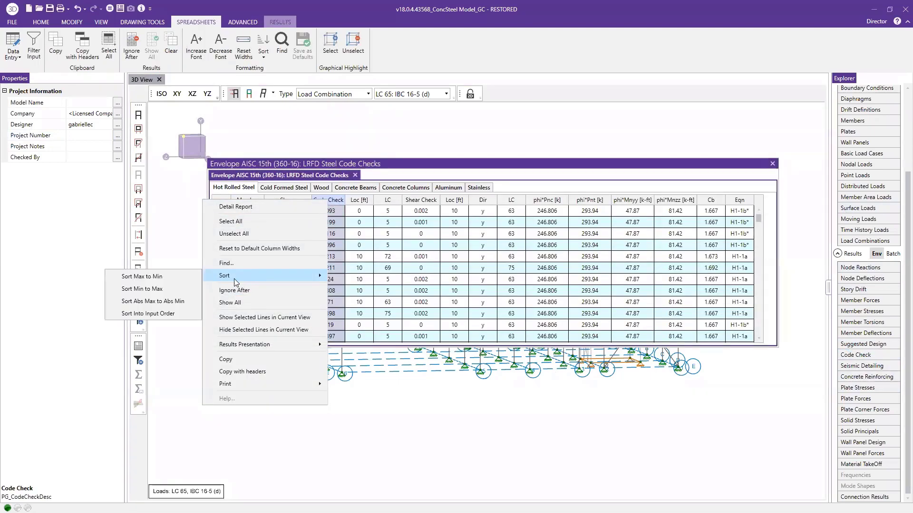
pyautogui.click(152, 301)
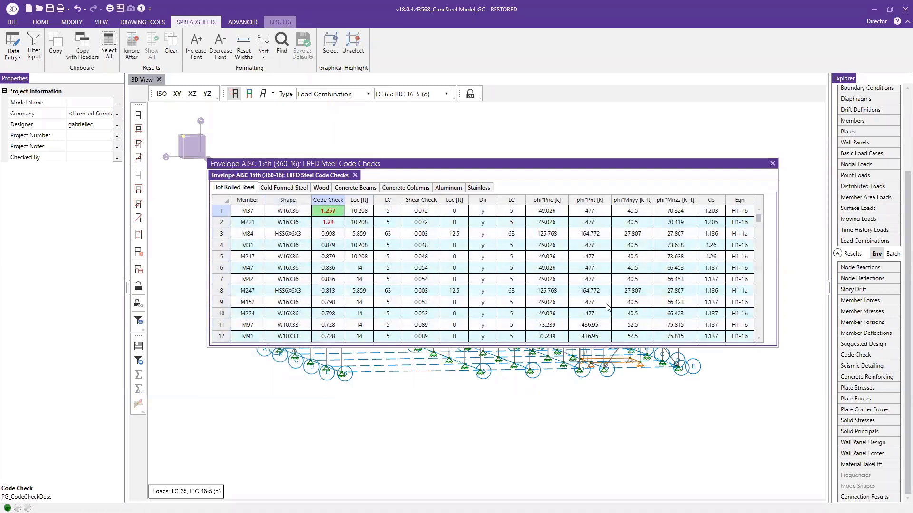
pyautogui.click(772, 164)
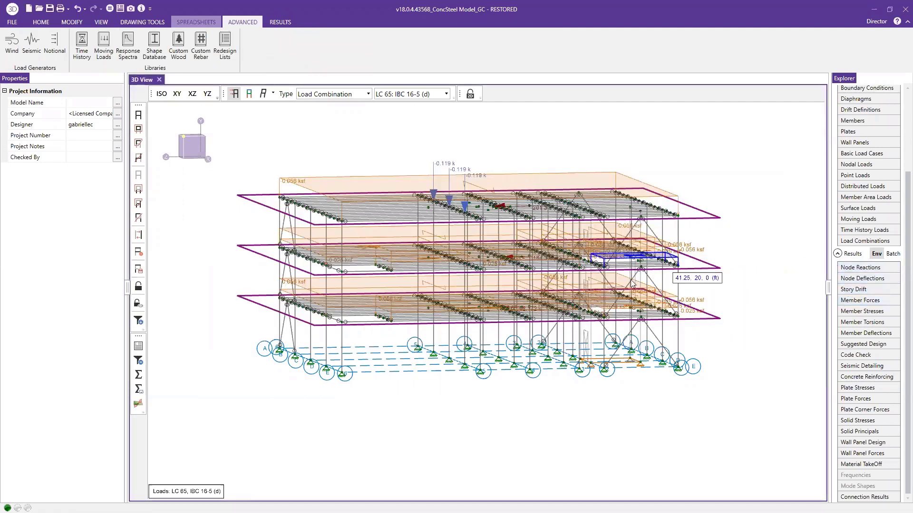
# Review the envelope story drift results for Z Direction Service and Z Direction Strength, and close the spreadsheet
pyautogui.click(862, 290)
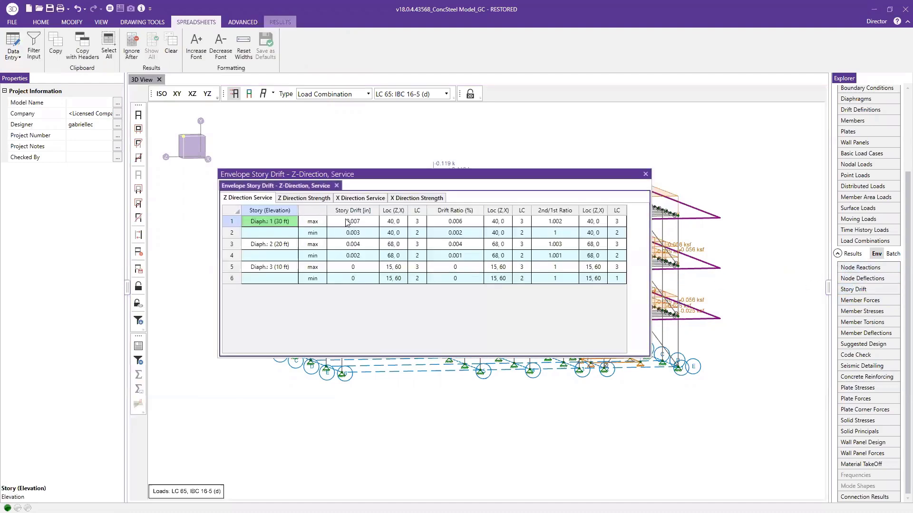
pyautogui.click(304, 198)
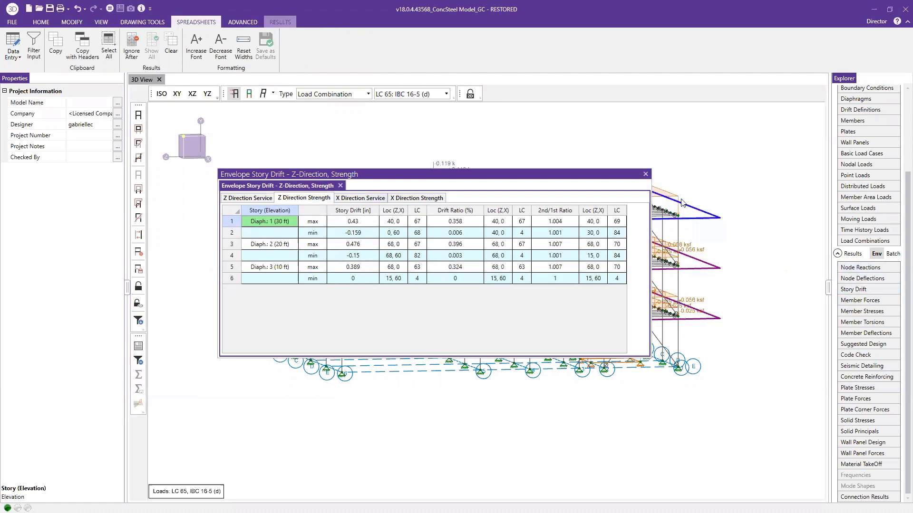
pyautogui.click(646, 174)
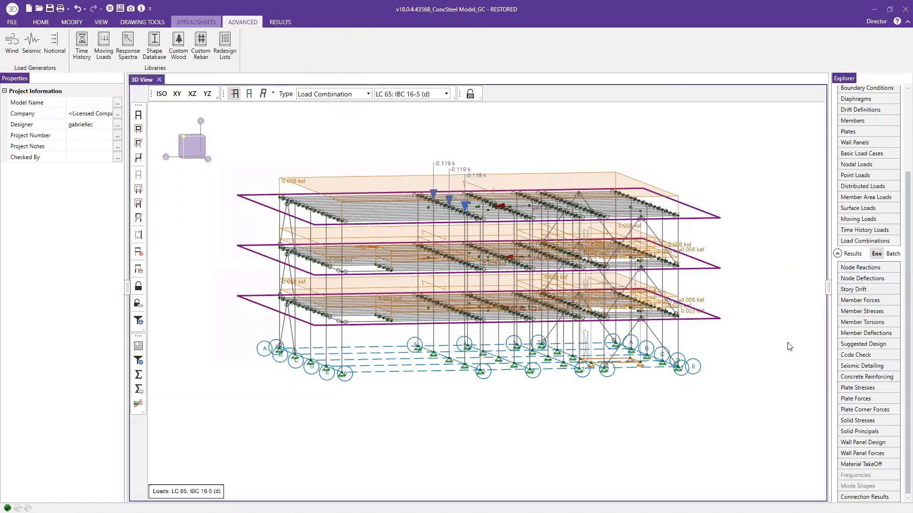